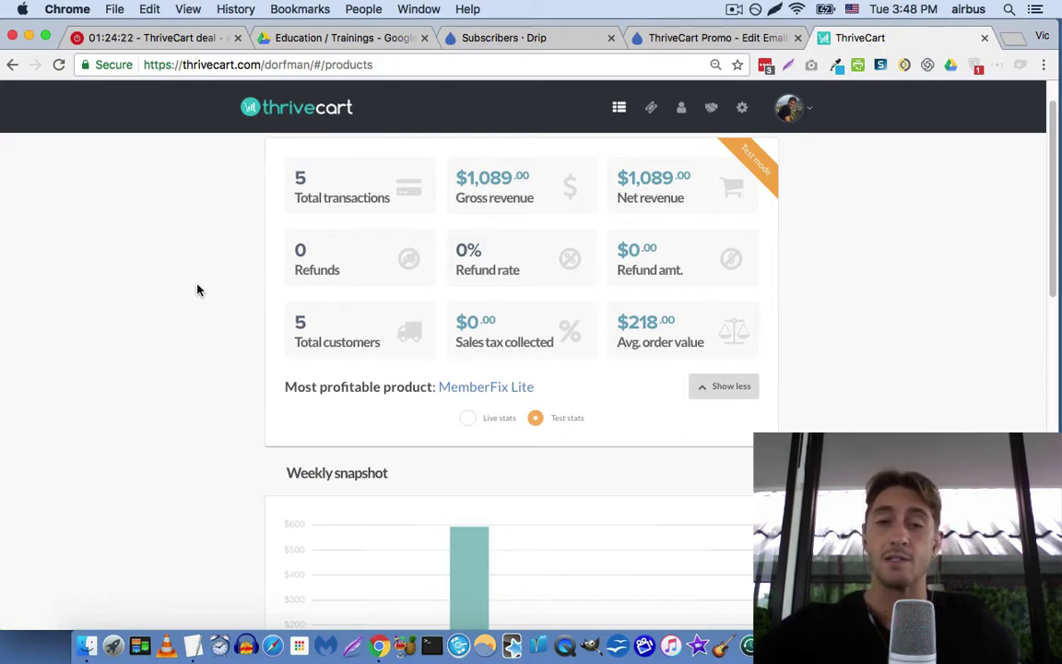
# Scroll through the existing products list, from Divi Design Service to Rapid Bear Design Fly Pack.
pyautogui.scroll(-1, 208, 295)
pyautogui.scroll(-1, 206, 291)
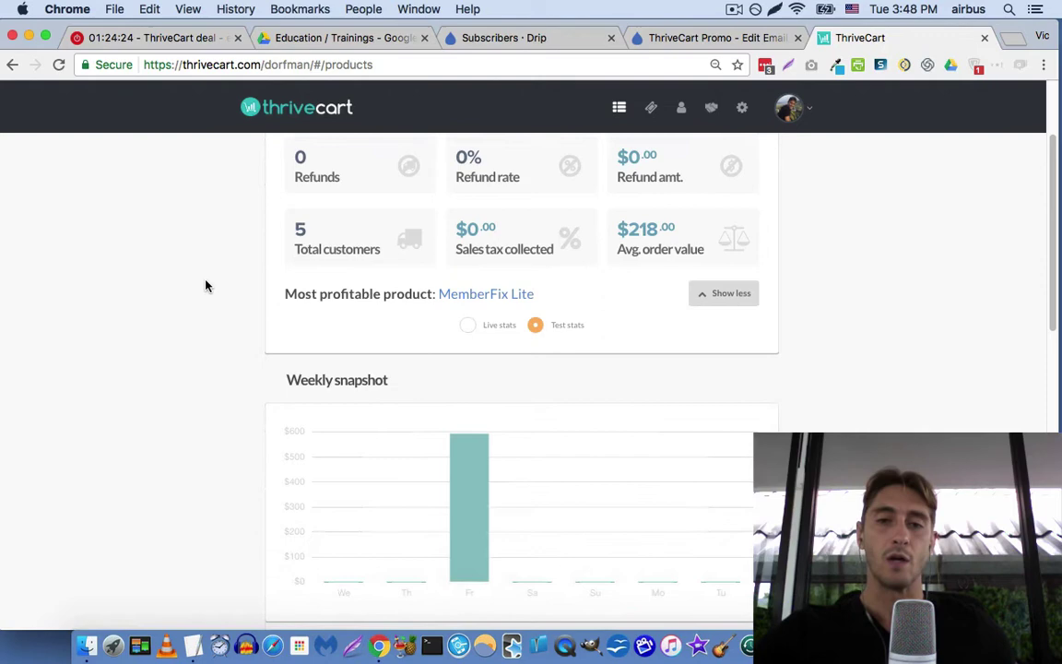
pyautogui.scroll(-1, 205, 286)
pyautogui.scroll(-2, 206, 281)
pyautogui.scroll(1, 207, 281)
pyautogui.scroll(5, 194, 287)
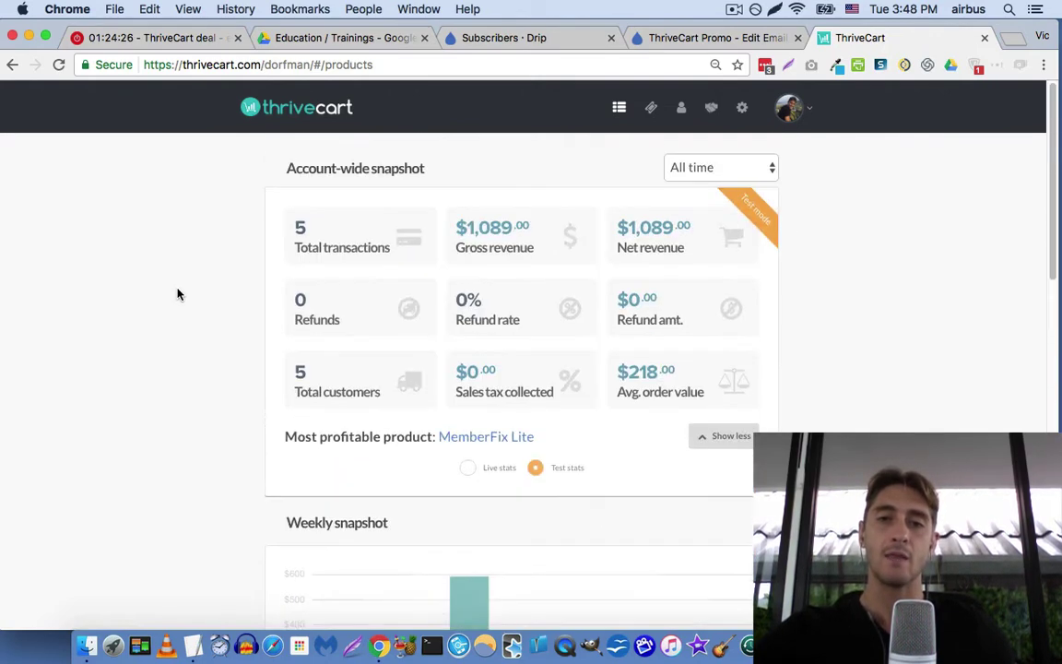
pyautogui.scroll(-1, 276, 268)
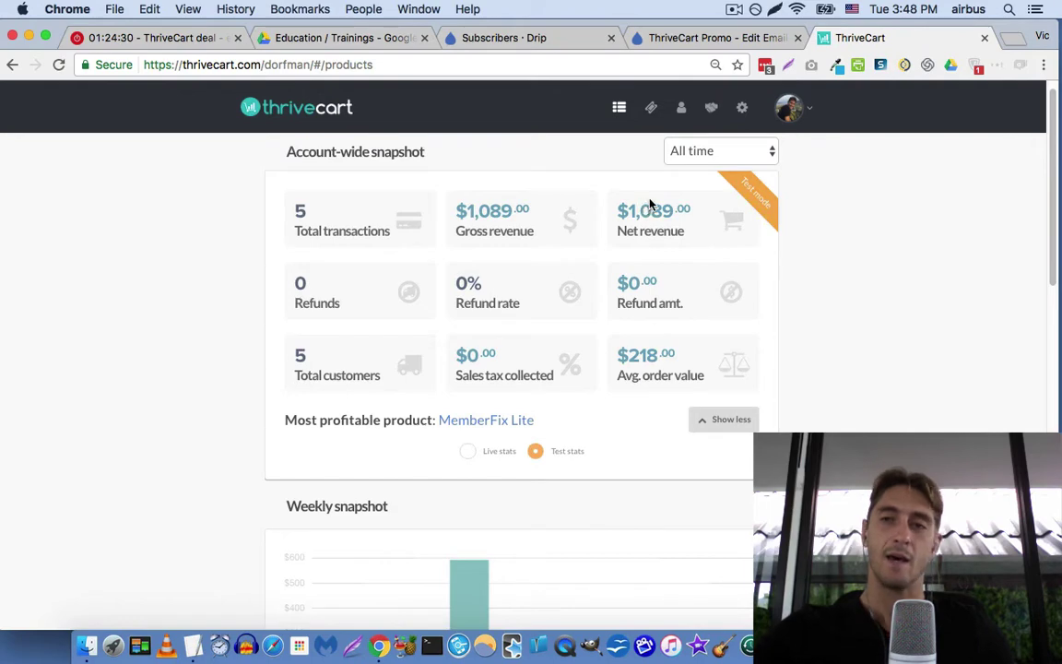
pyautogui.scroll(1, 648, 209)
pyautogui.scroll(-1, 262, 341)
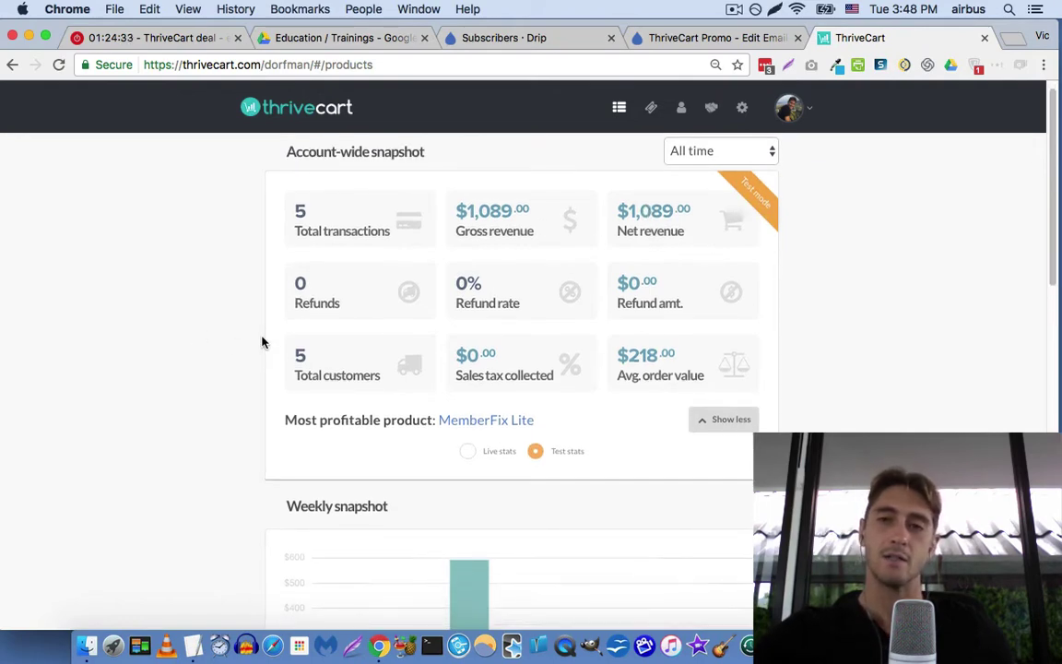
pyautogui.scroll(-1, 246, 337)
pyautogui.scroll(-1, 230, 332)
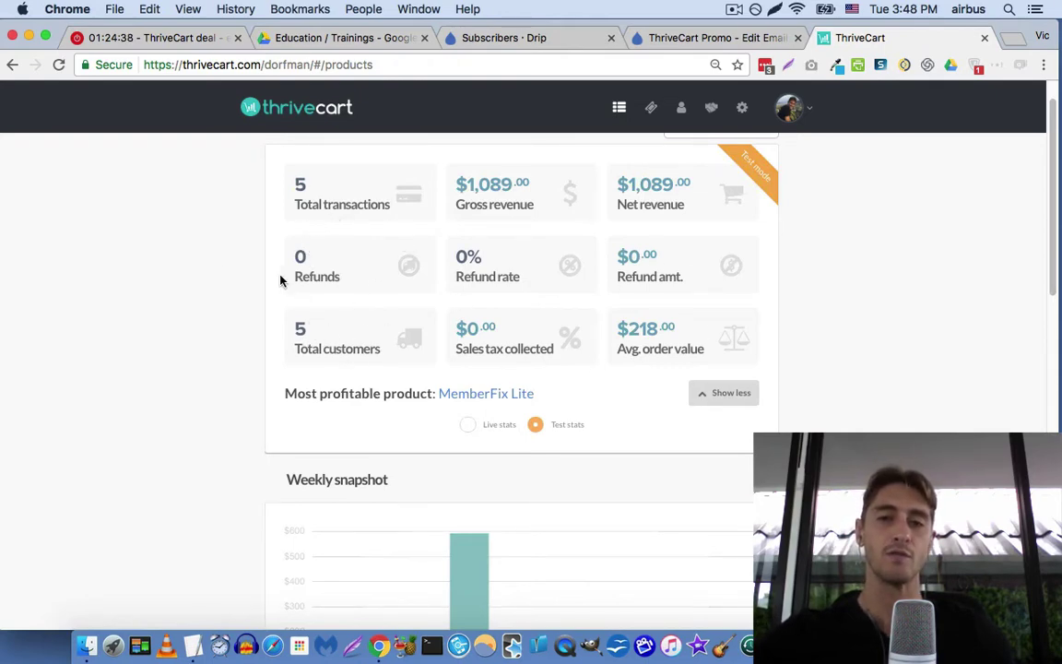
pyautogui.scroll(-10, 230, 277)
pyautogui.scroll(-2, 242, 285)
pyautogui.scroll(4, 244, 286)
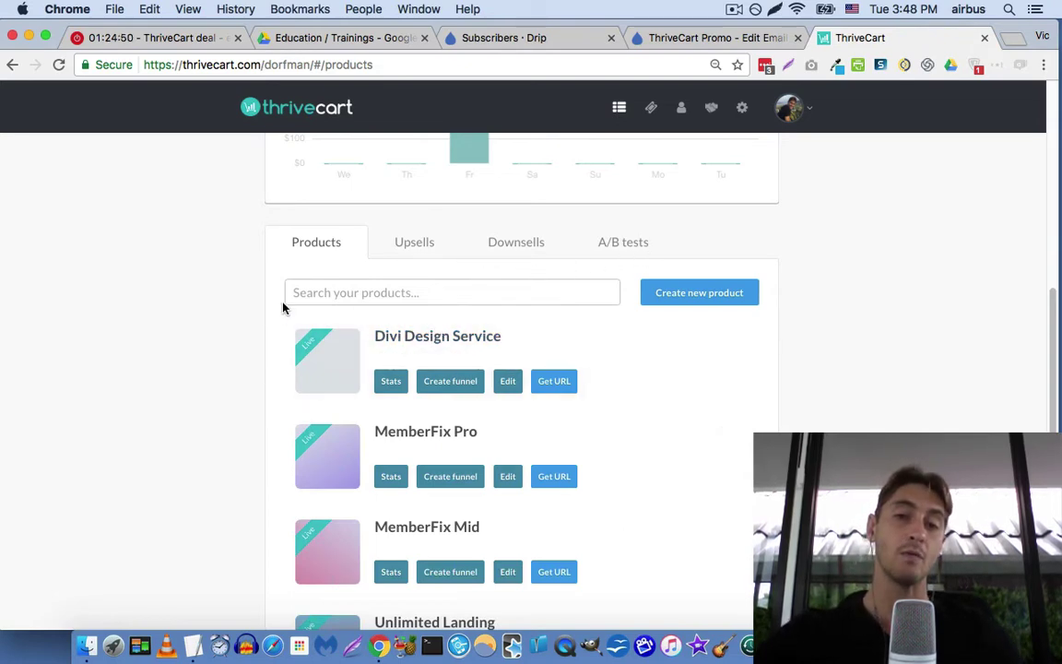
pyautogui.scroll(-2, 280, 313)
pyautogui.scroll(-2, 280, 313)
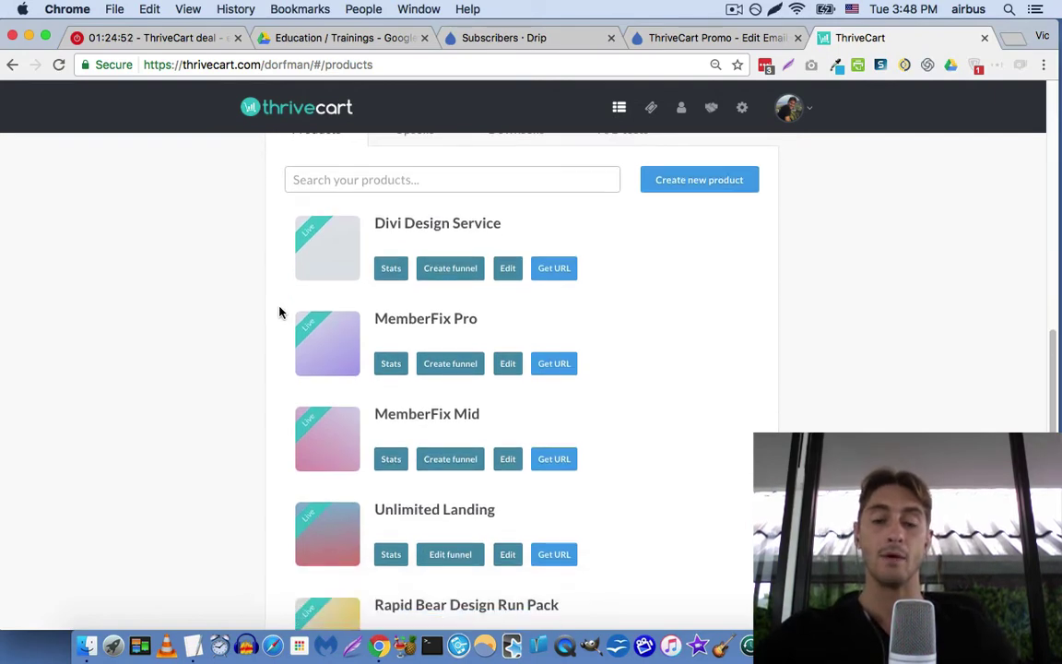
pyautogui.scroll(-1, 280, 312)
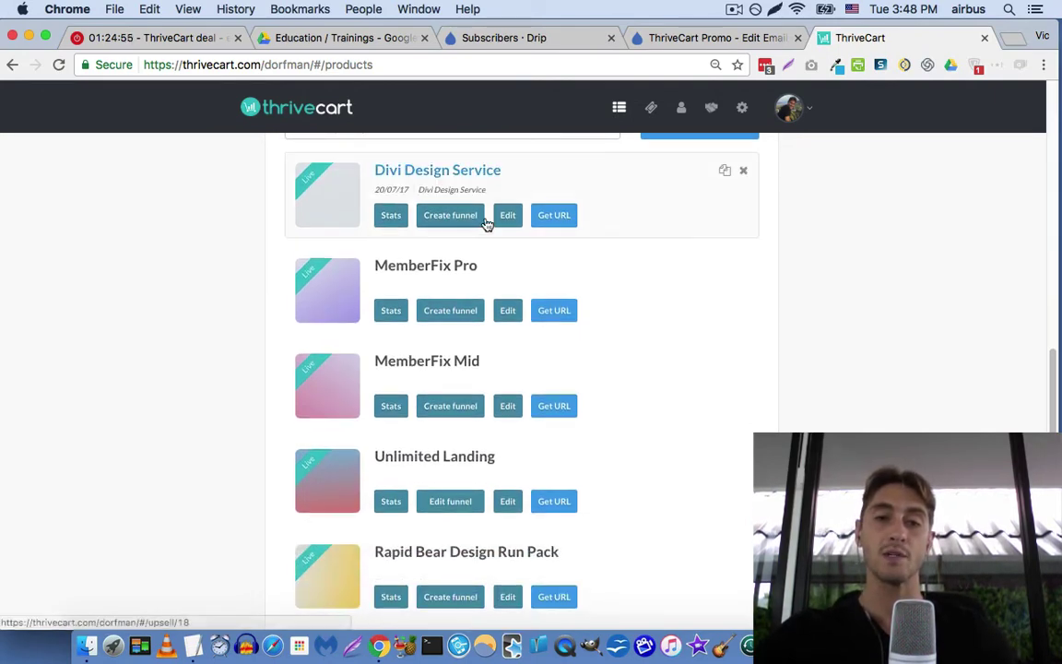
pyautogui.scroll(-7, 645, 282)
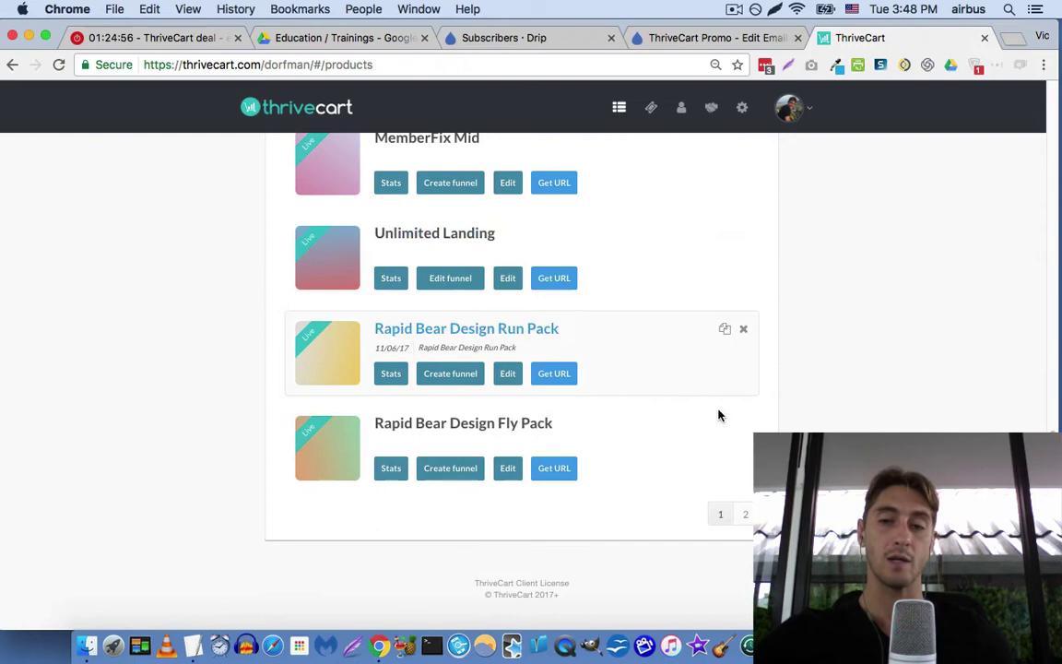
pyautogui.scroll(8, 682, 369)
pyautogui.scroll(3, 682, 341)
# Create a product named 'The ultimate guide to hiring in Eastern Europe' labelled 'Hiring in EE'.
pyautogui.click(699, 309)
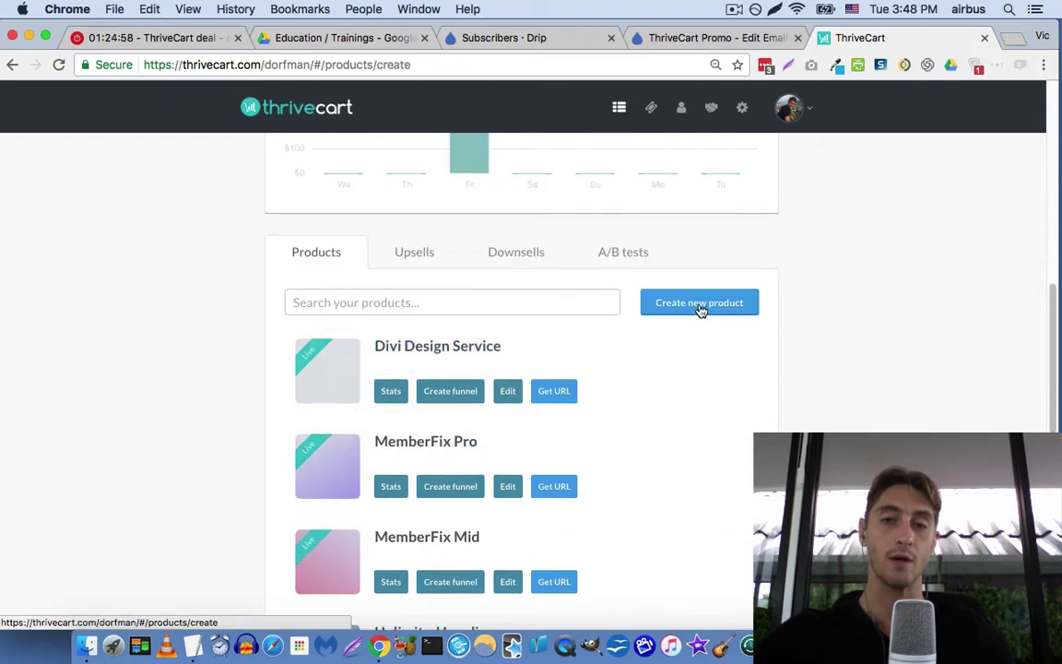
pyautogui.click(700, 307)
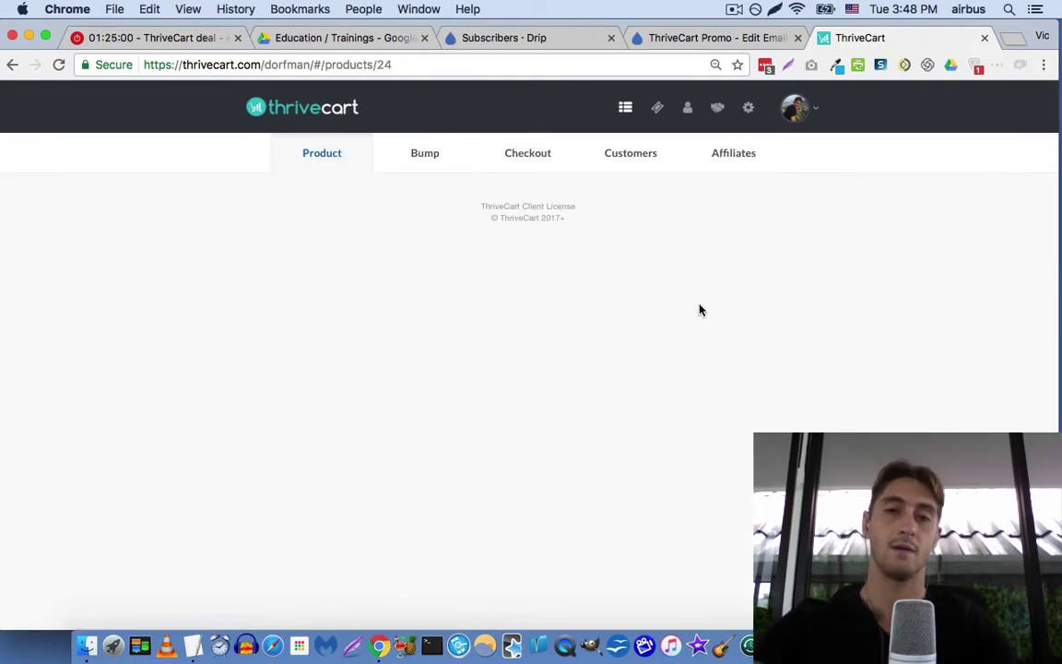
pyautogui.tripleClick(476, 298)
pyautogui.write('My Amazing Product')
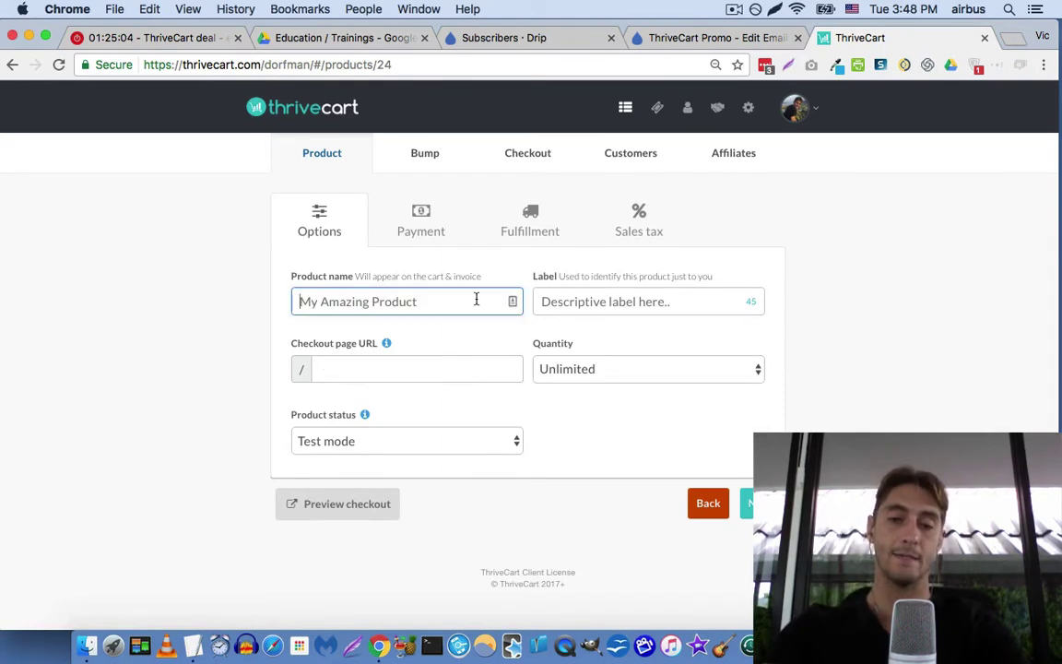
pyautogui.write('The ultima')
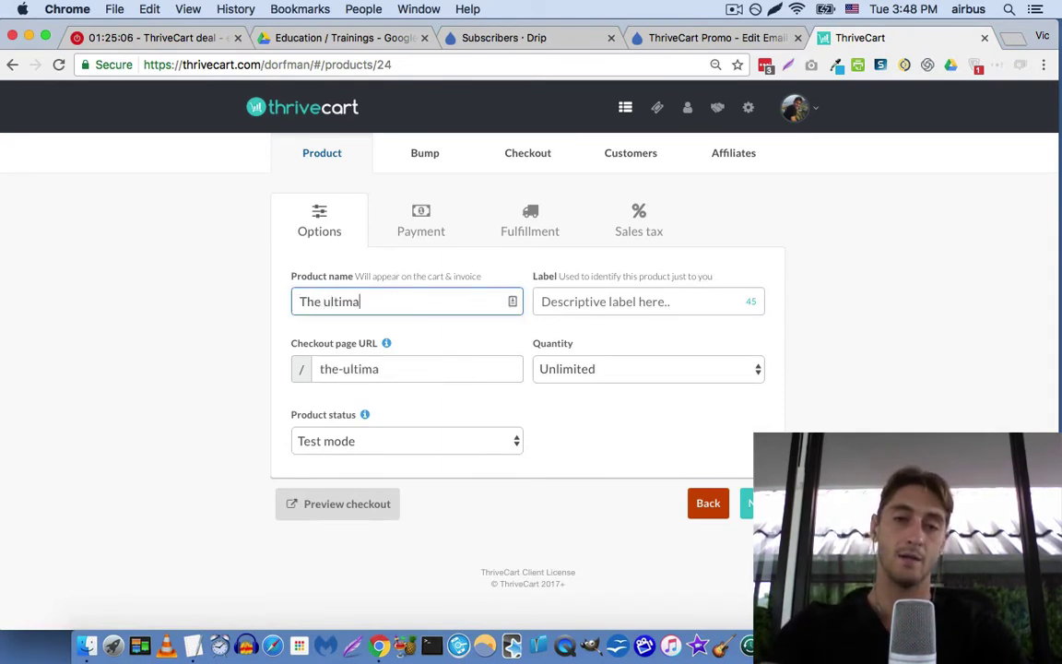
pyautogui.write('te guid etc')
pyautogui.press('BackSpace')
pyautogui.press('BackSpace')
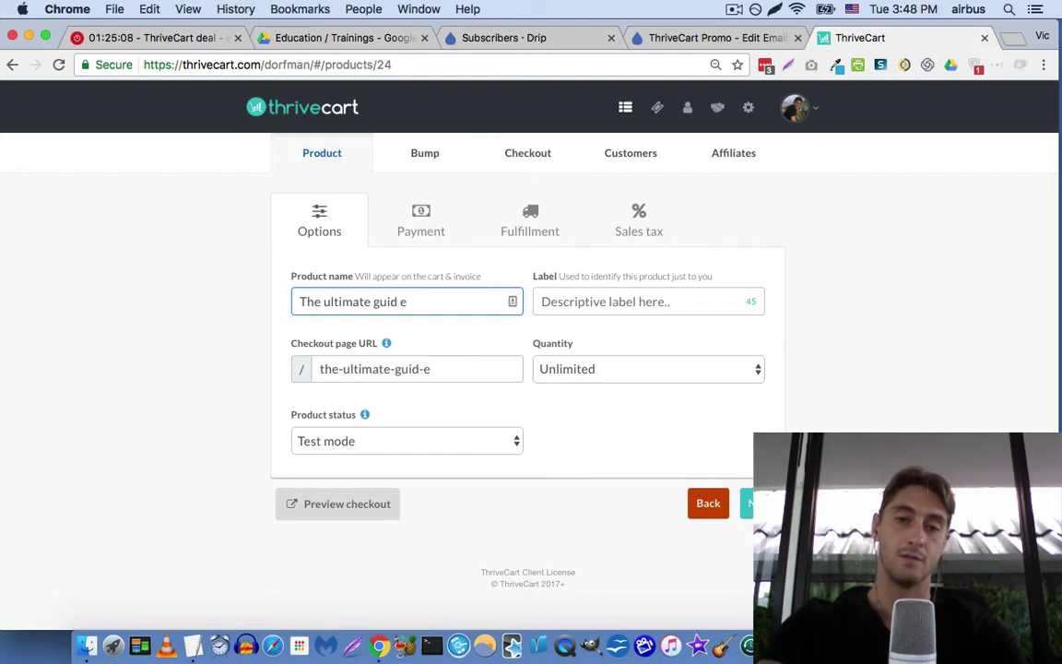
pyautogui.press('BackSpace')
pyautogui.press('BackSpace')
pyautogui.write('e to hiring in Easter')
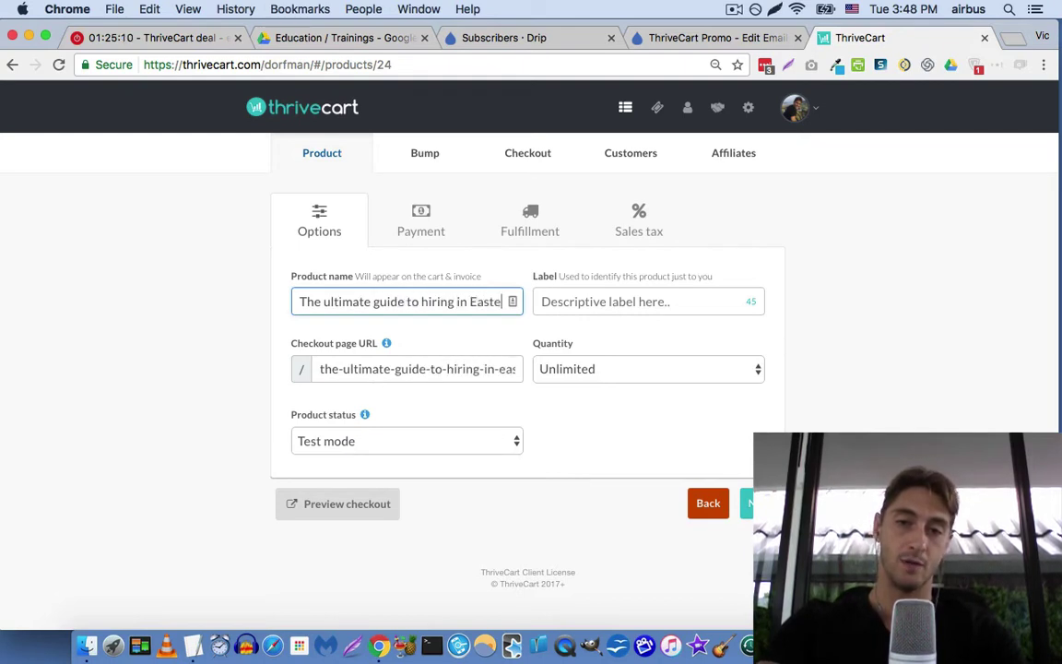
pyautogui.write('n Europ')
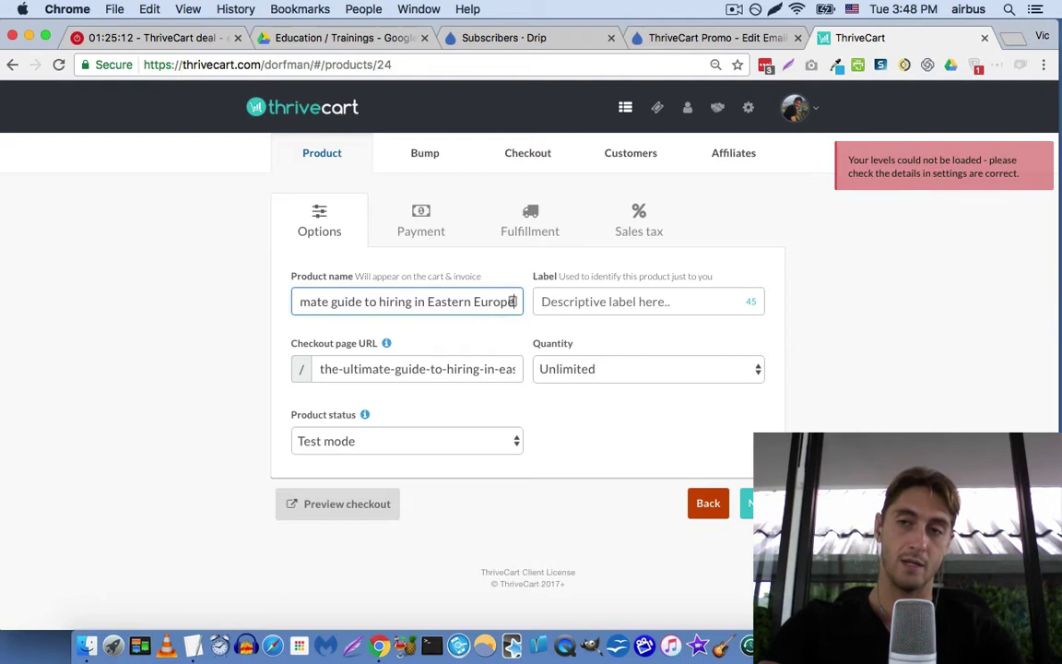
pyautogui.write('e')
pyautogui.click(596, 304)
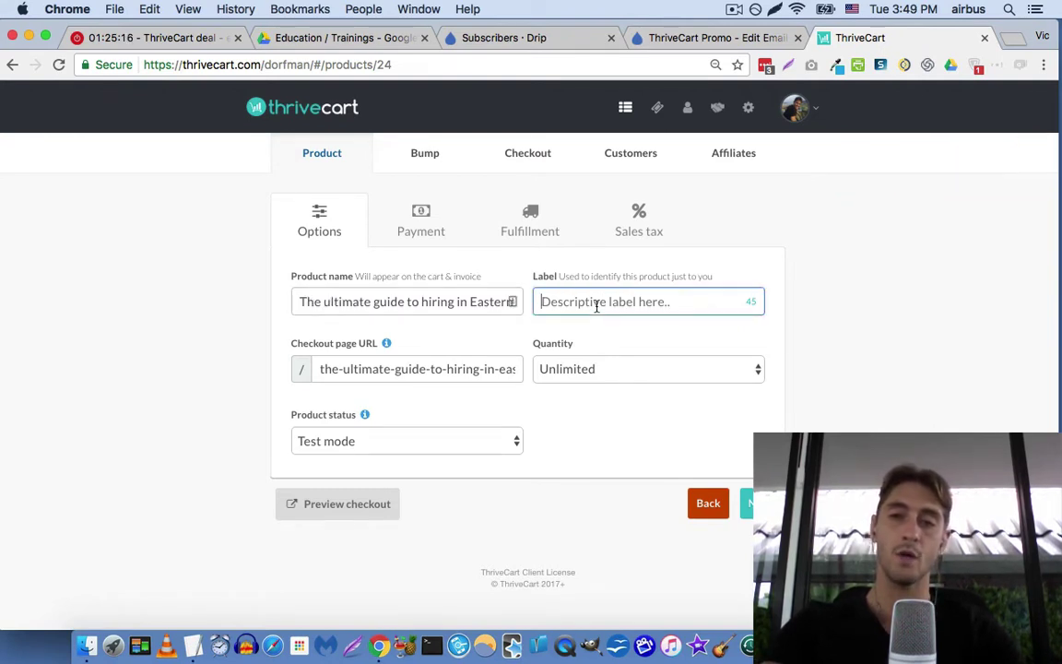
pyautogui.write('H')
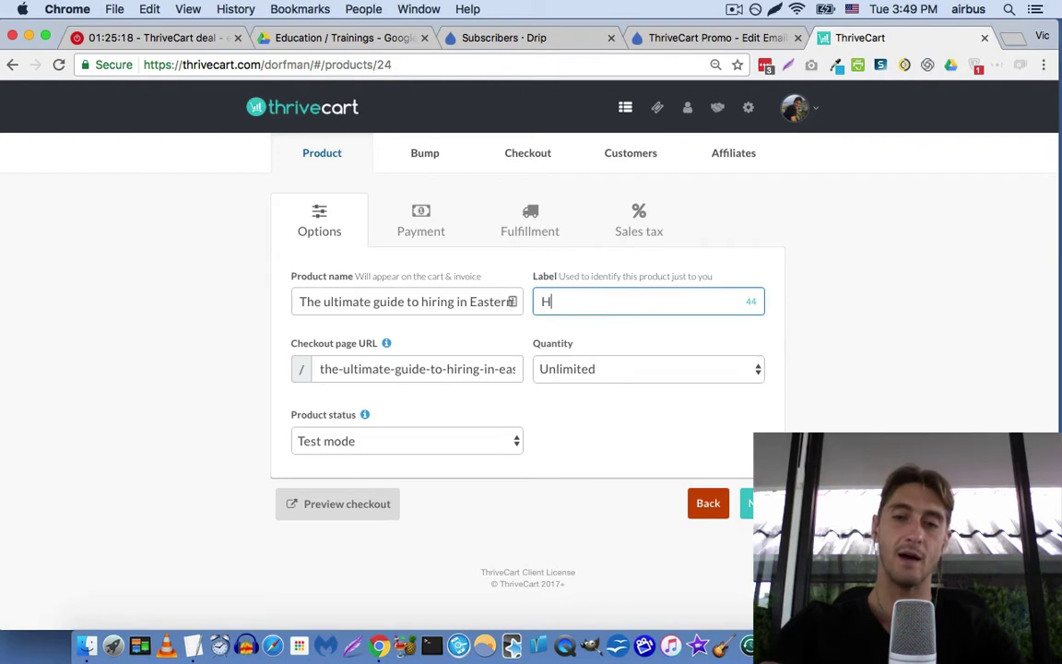
pyautogui.write('iring in EE')
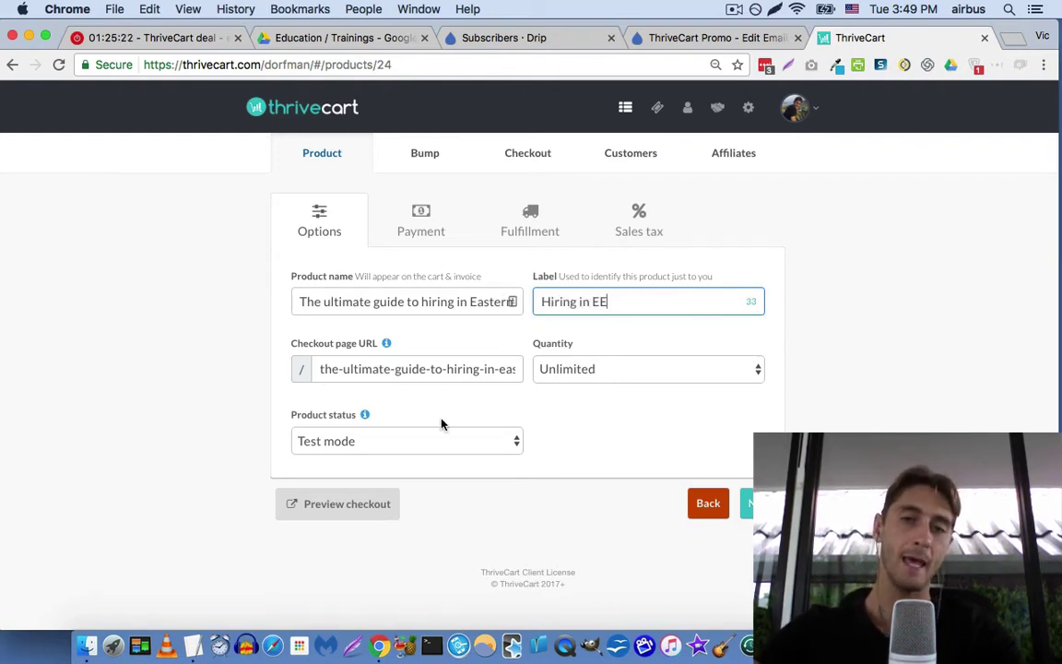
# Shorten the product's checkout page URL to hiring-ee.
pyautogui.click(748, 503)
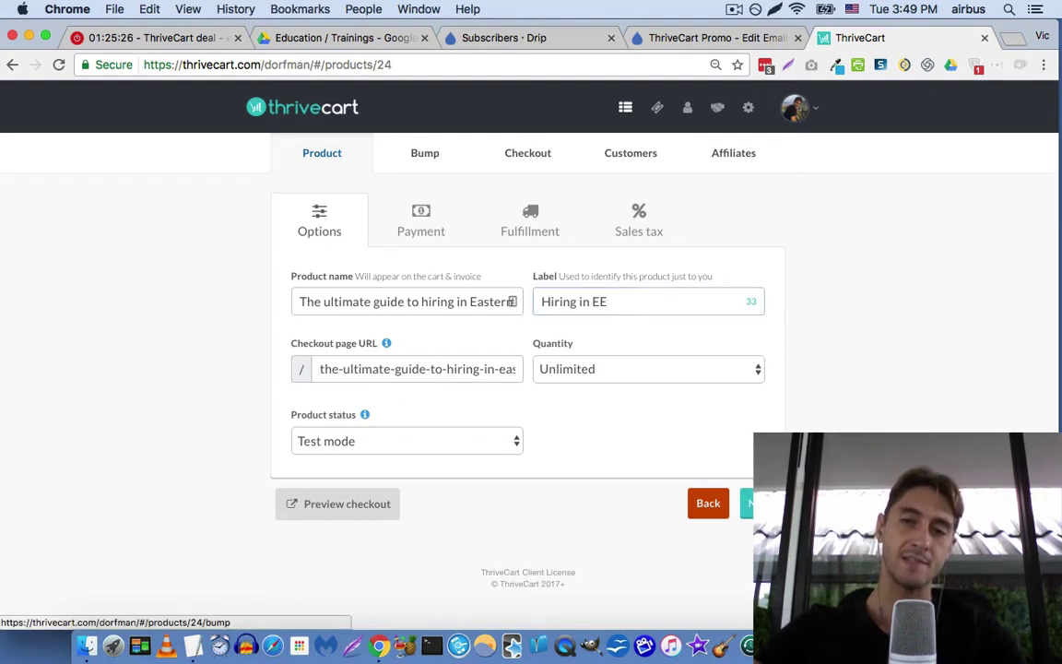
pyautogui.click(423, 376)
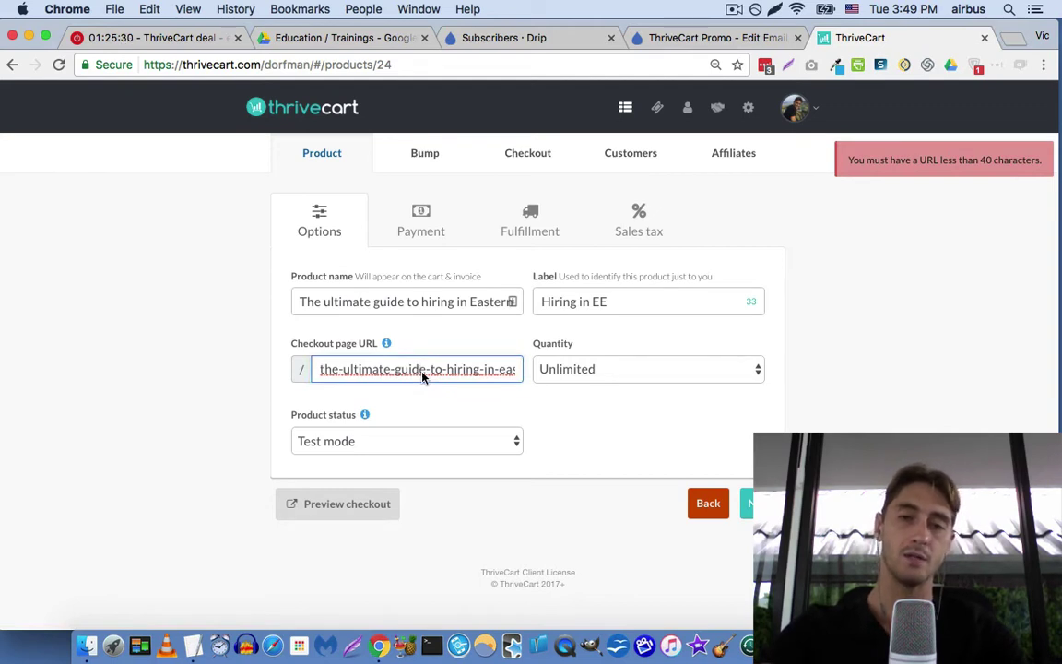
pyautogui.doubleClick(422, 374)
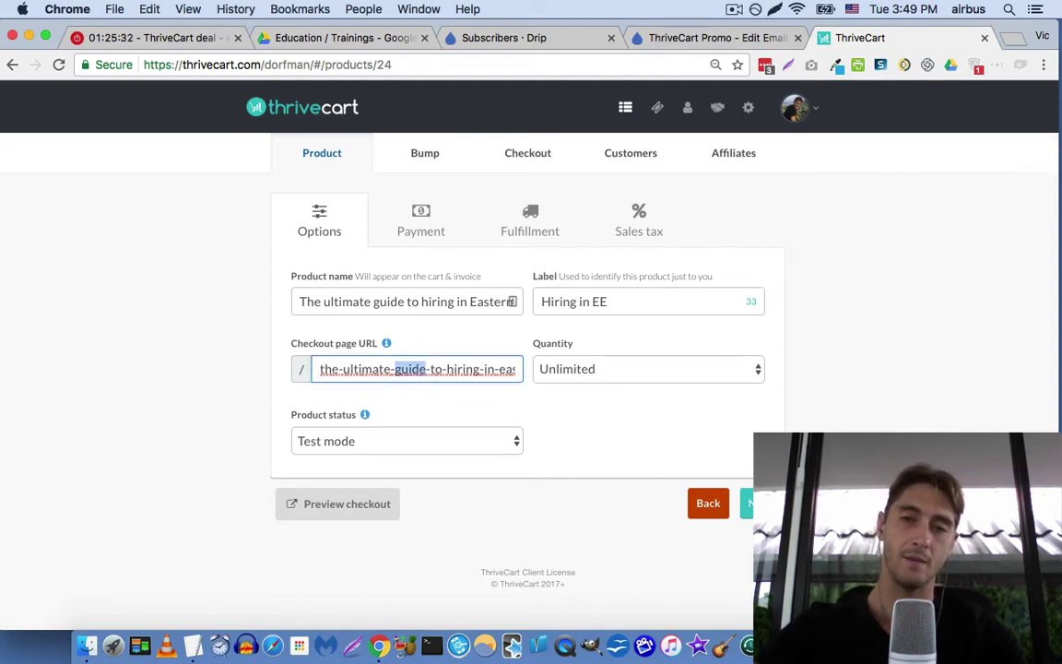
pyautogui.press('BackSpace')
pyautogui.press('BackSpace')
pyautogui.press('BackSpace')
pyautogui.press('BackSpace')
pyautogui.press('BackSpace')
pyautogui.press('BackSpace')
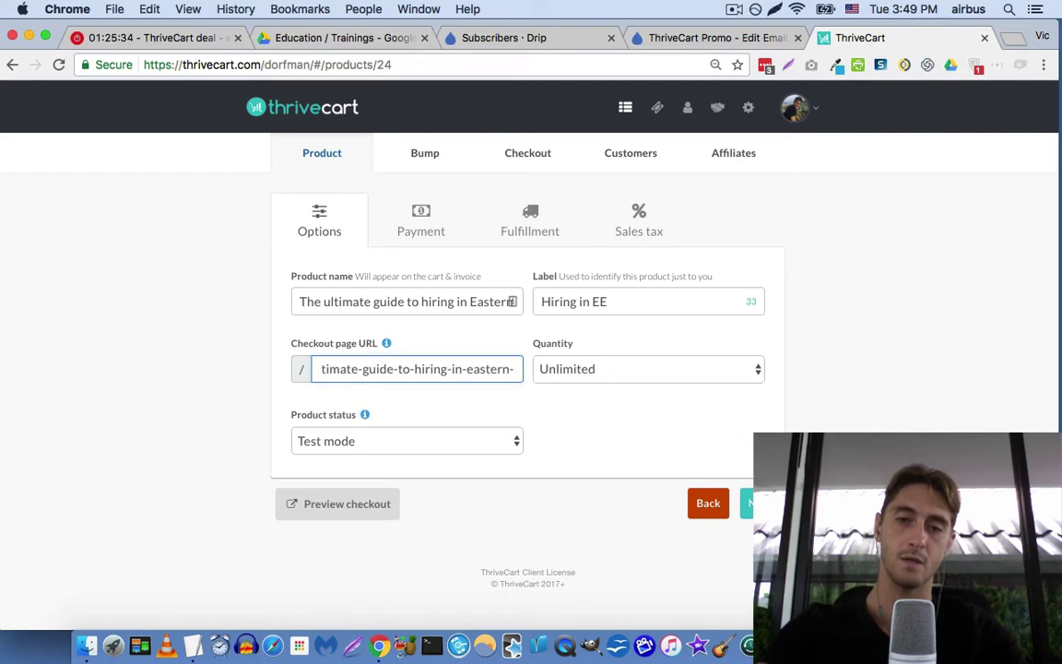
pyautogui.press('BackSpace')
pyautogui.press('BackSpace')
pyautogui.press('BackSpace')
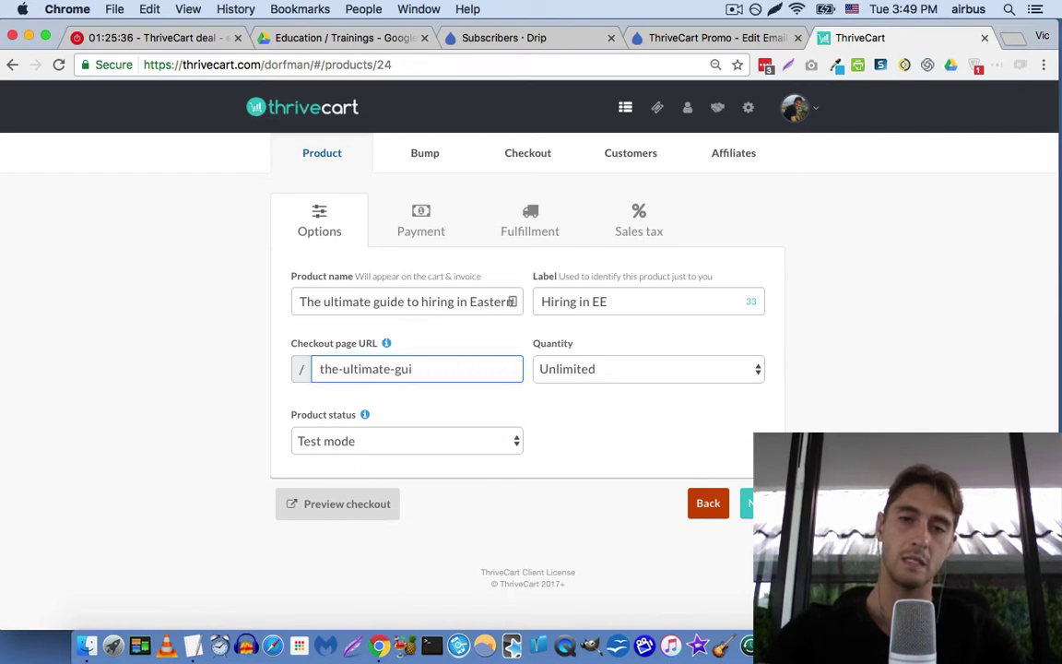
pyautogui.press('BackSpace')
pyautogui.press('BackSpace')
pyautogui.press('BackSpace')
pyautogui.press('BackSpace')
pyautogui.press('BackSpace')
pyautogui.press('BackSpace')
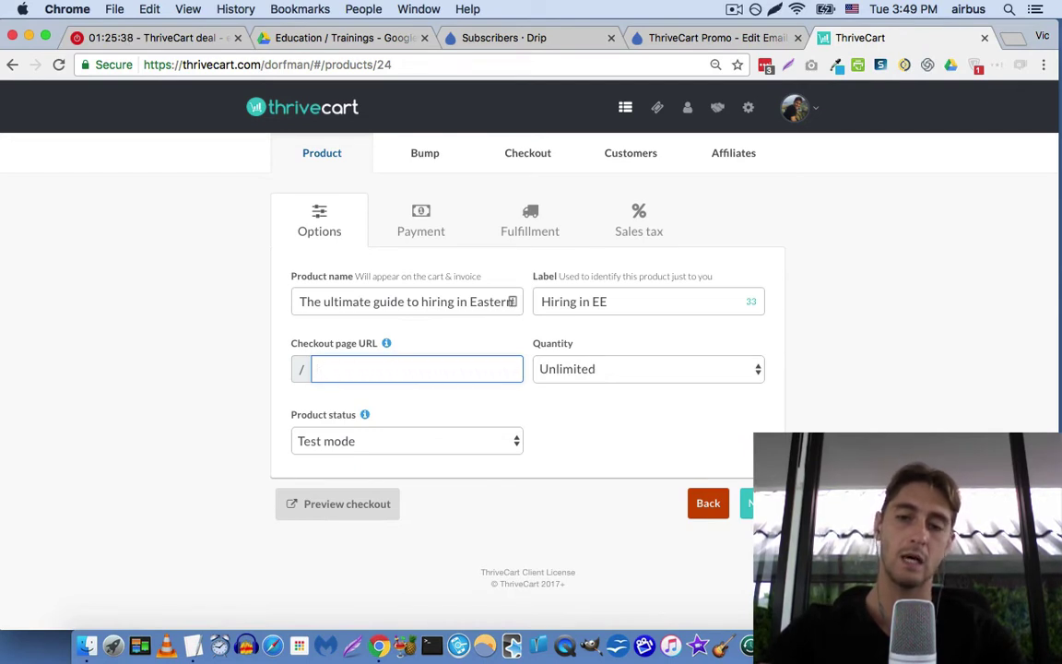
pyautogui.write('hiring-ee')
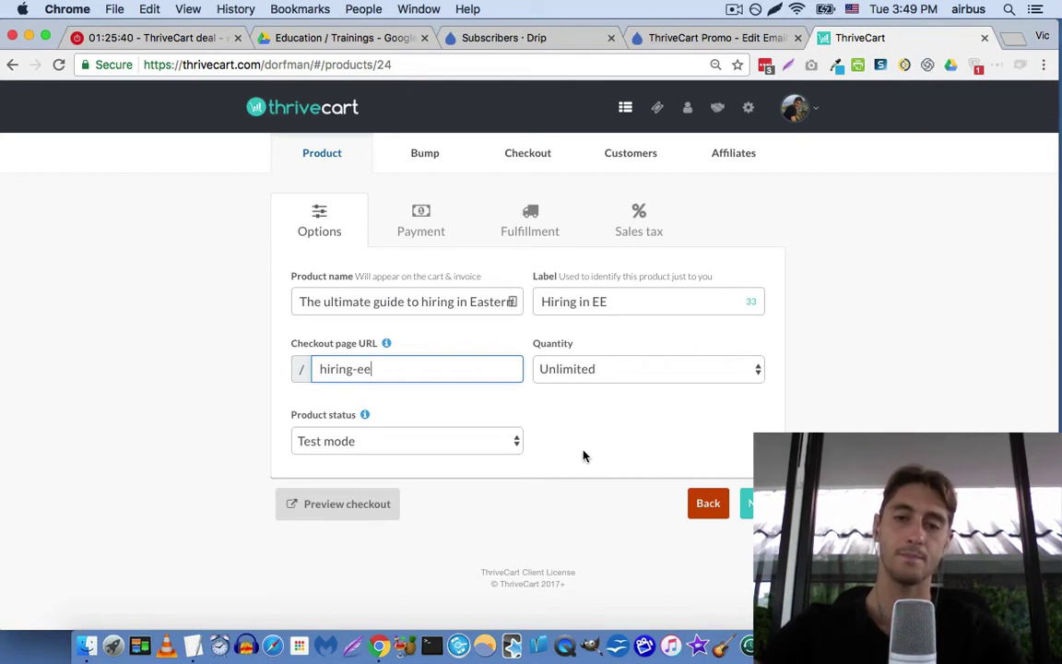
# Set the product price to a one-time $997.
pyautogui.click(749, 504)
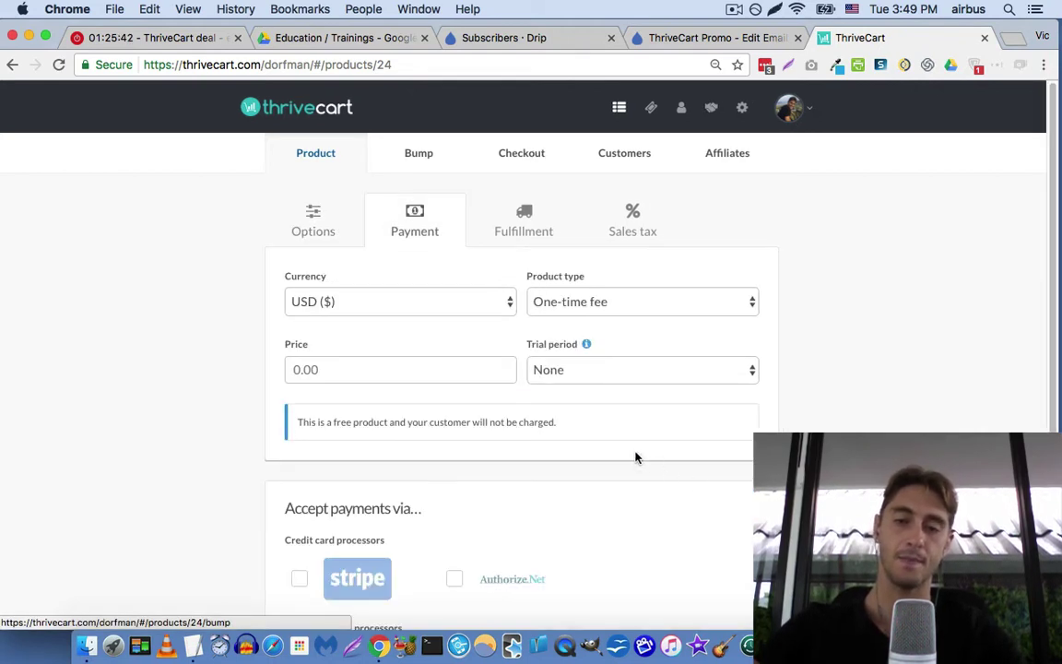
pyautogui.click(406, 368)
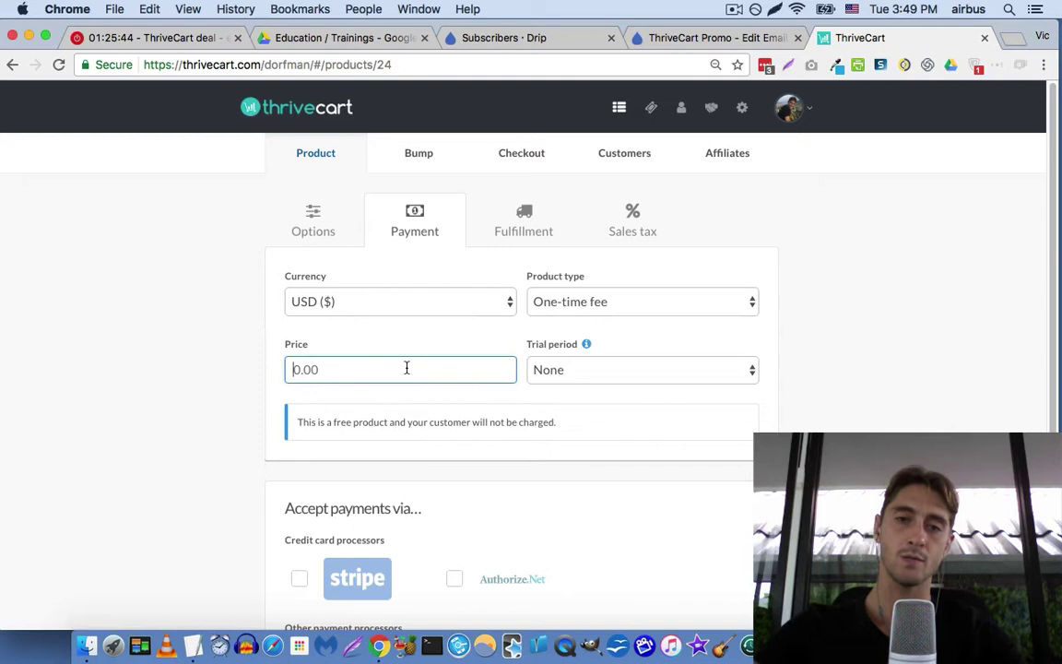
pyautogui.write('997')
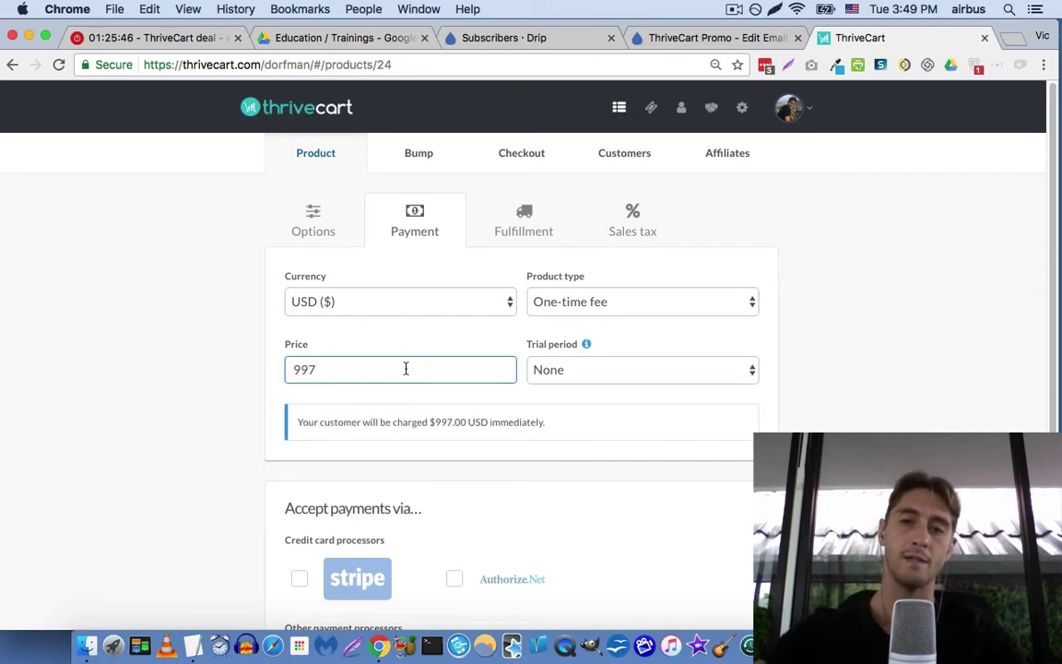
pyautogui.click(232, 379)
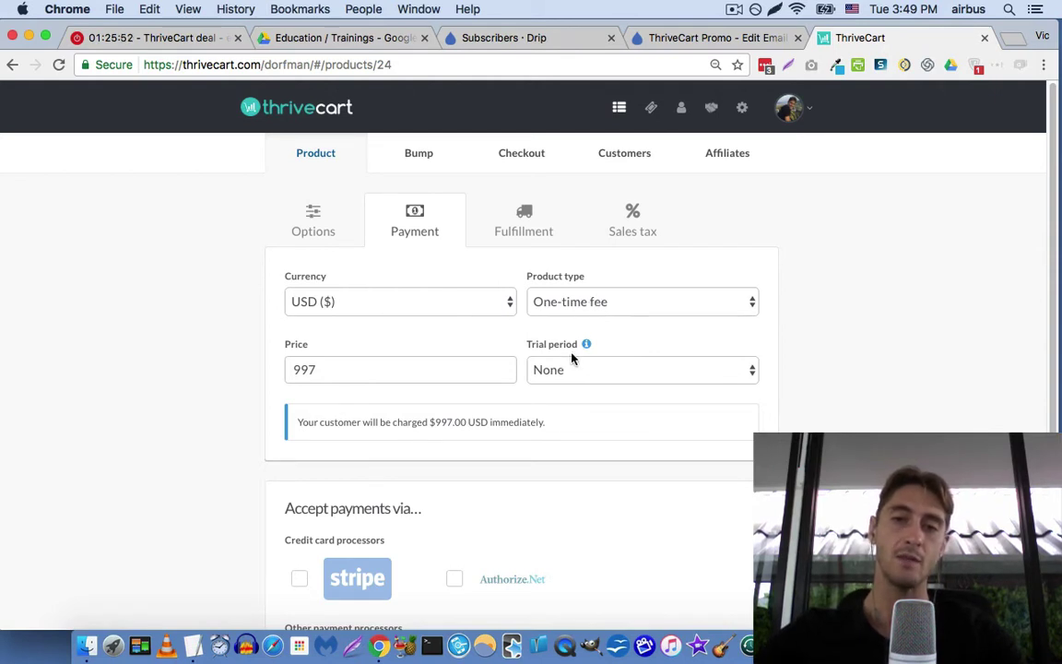
# Enable PayPal as the payment processor and save the chosen PayPal account.
pyautogui.moveTo(585, 344)
pyautogui.scroll(-1, 249, 412)
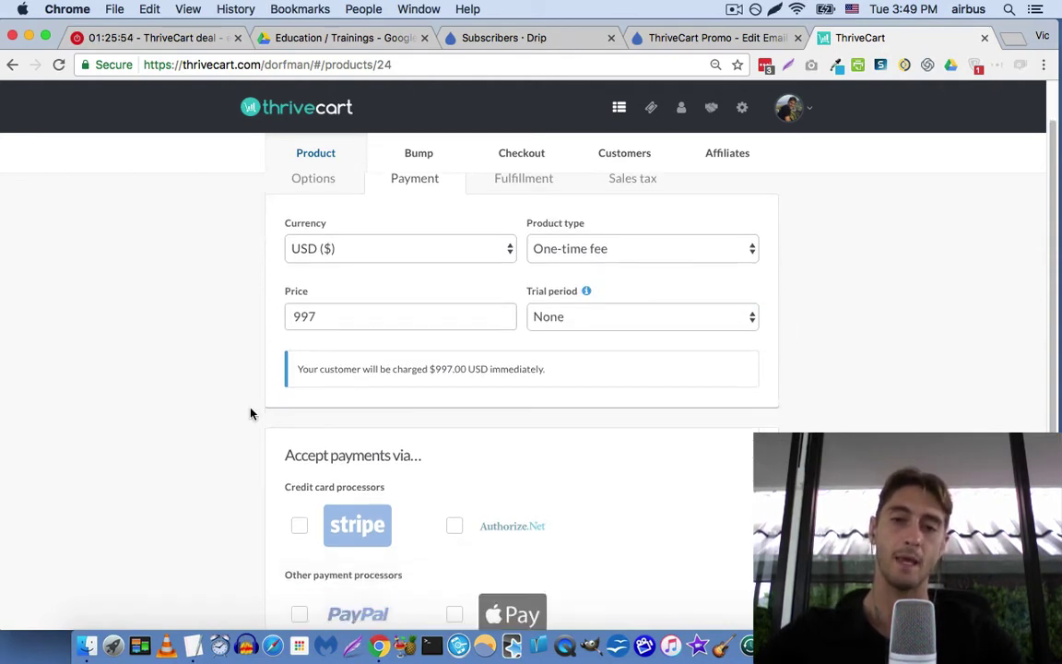
pyautogui.scroll(-1, 249, 412)
pyautogui.scroll(-1, 248, 412)
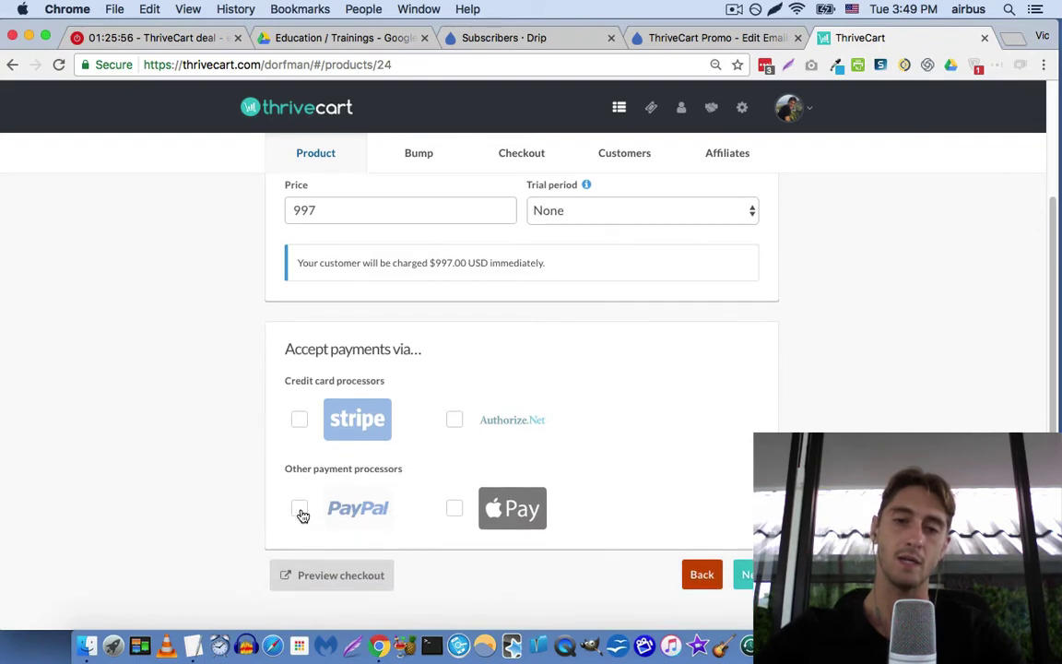
pyautogui.click(300, 510)
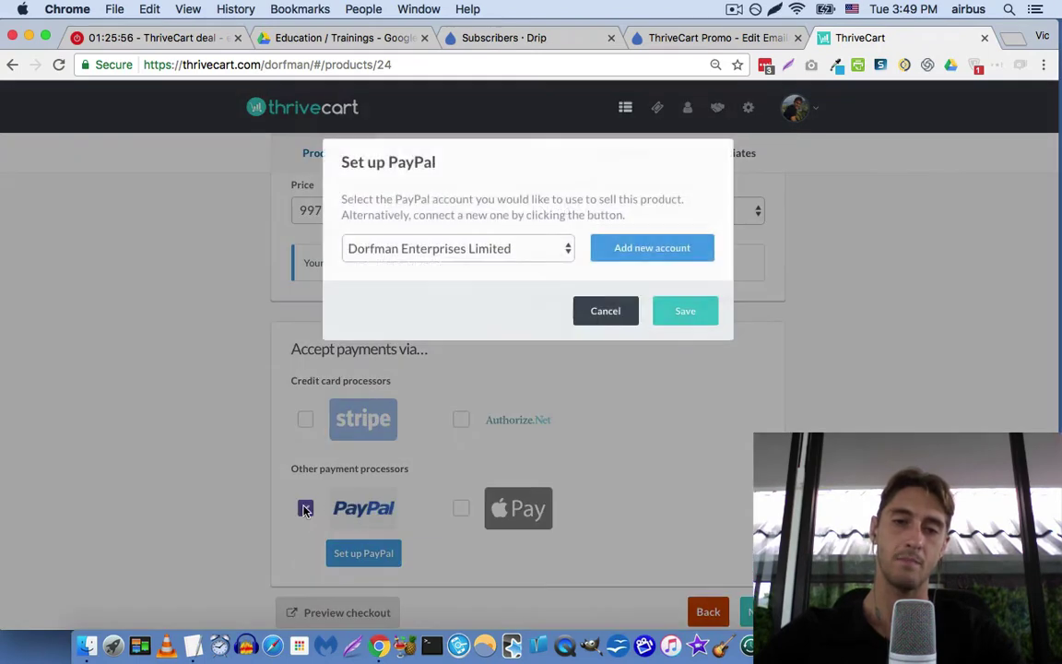
pyautogui.click(679, 311)
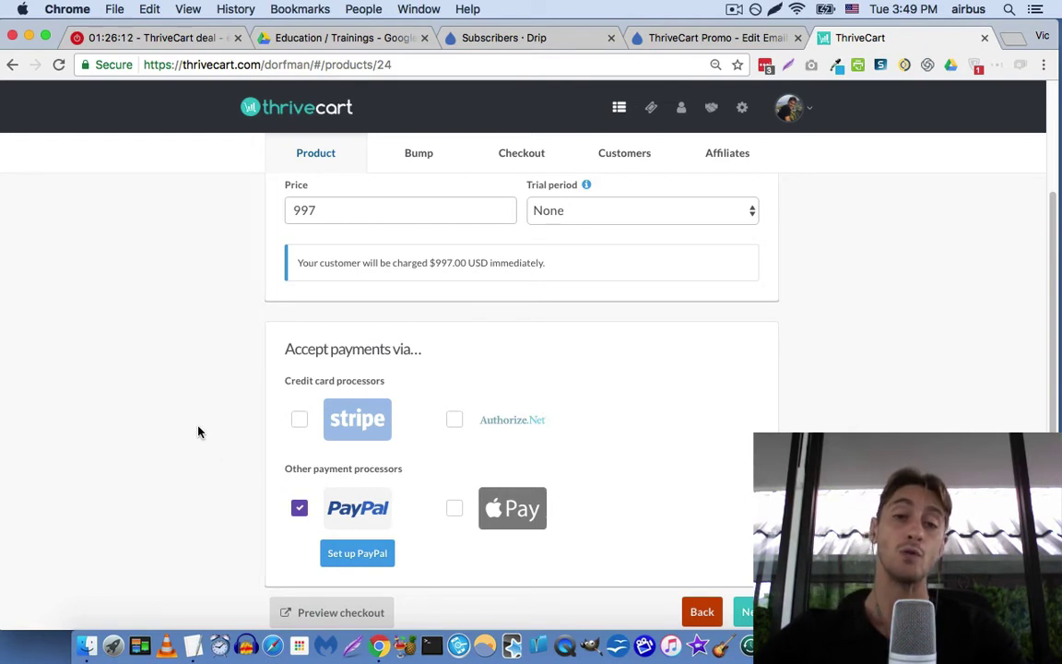
pyautogui.scroll(-3, 198, 430)
pyautogui.scroll(3, 184, 396)
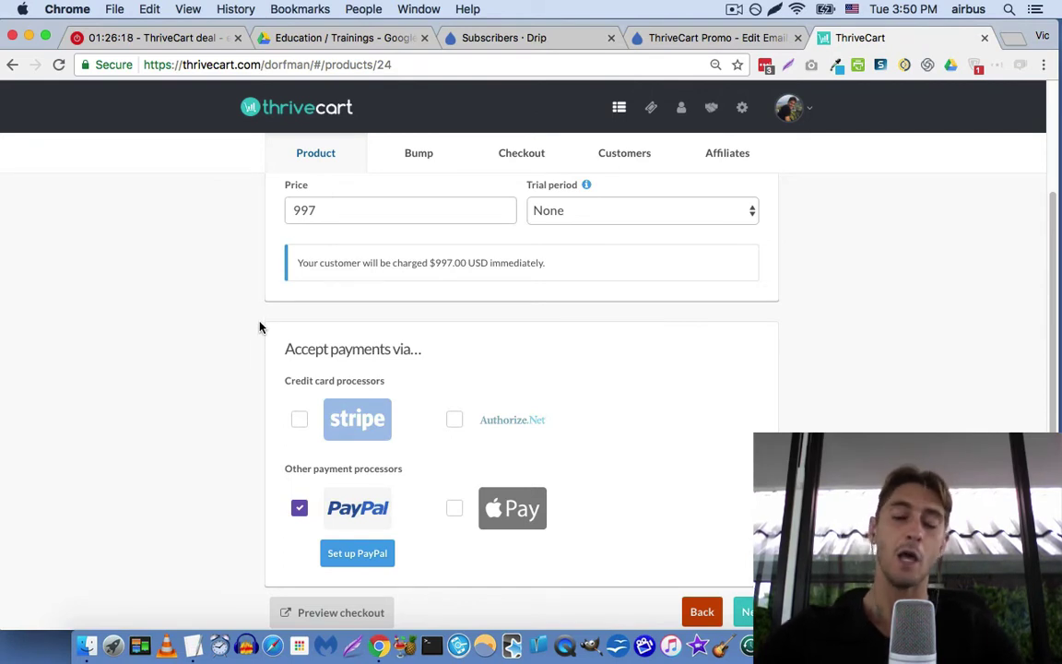
pyautogui.scroll(-3, 277, 318)
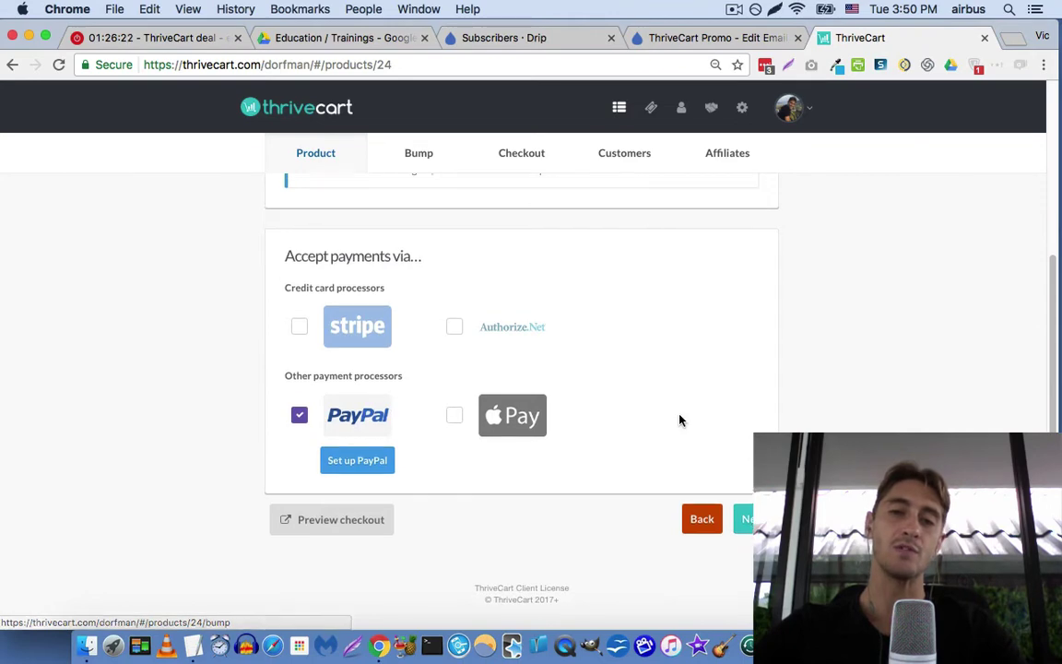
pyautogui.scroll(3, 679, 419)
pyautogui.scroll(-3, 710, 452)
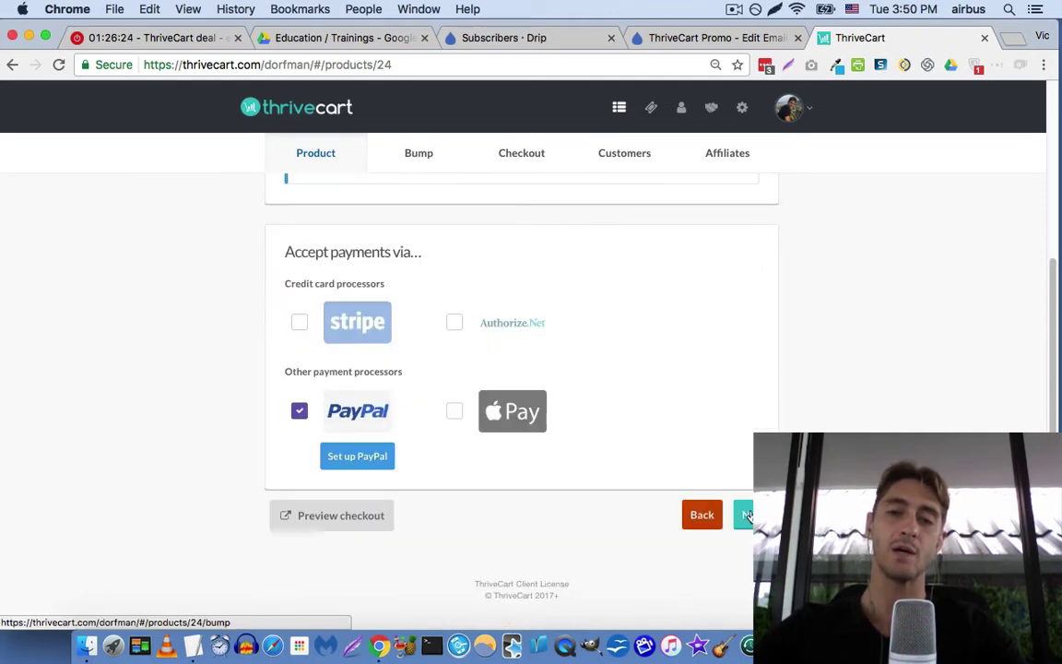
pyautogui.click(744, 514)
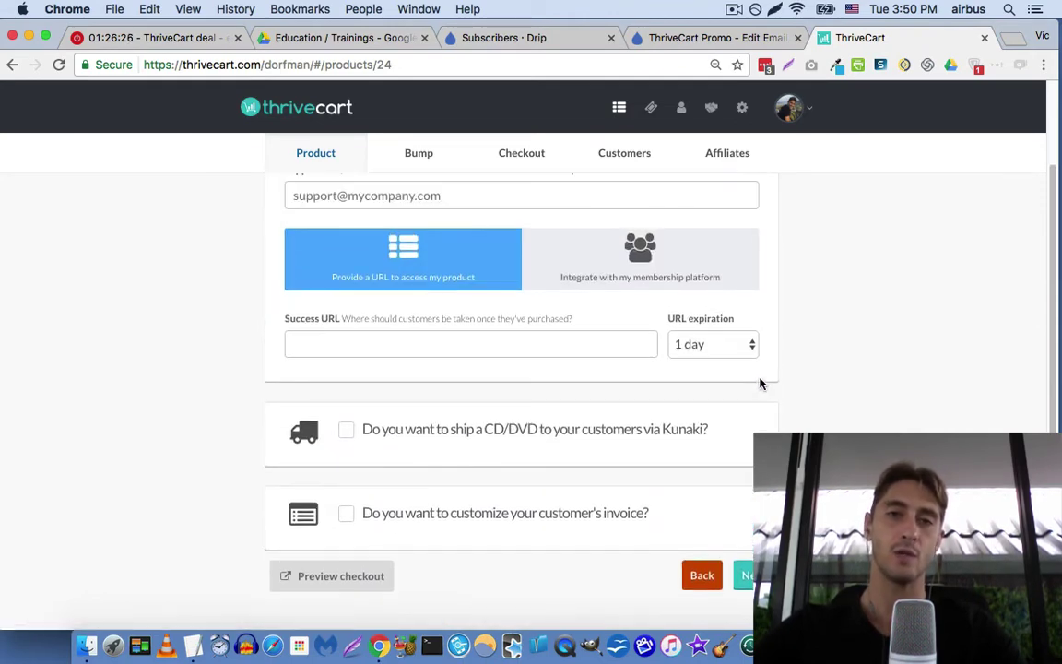
pyautogui.scroll(3, 761, 381)
pyautogui.click(439, 262)
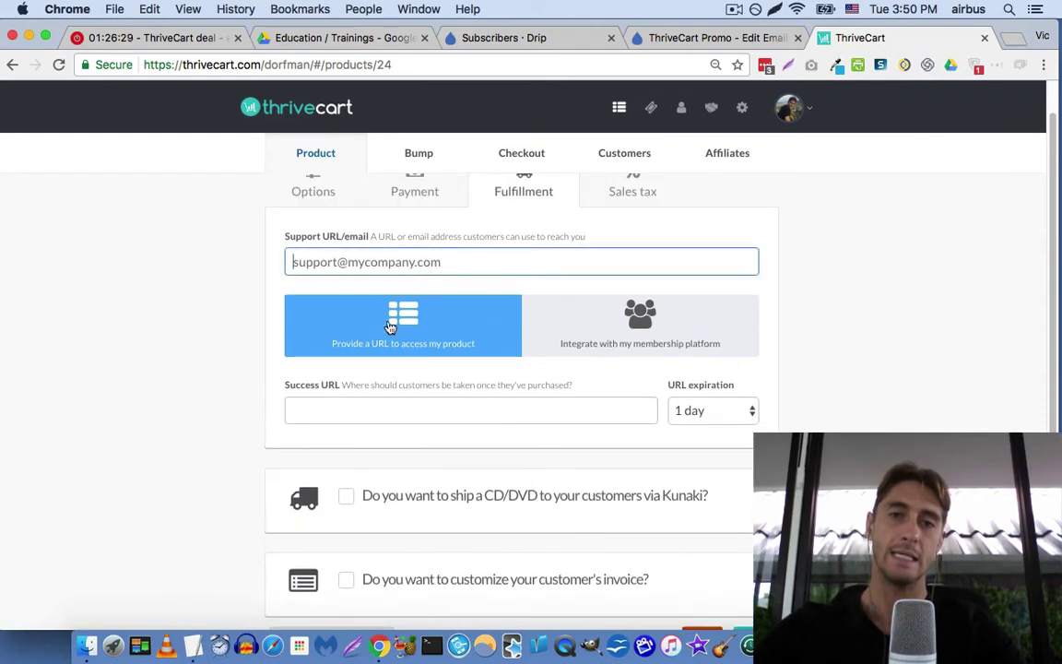
pyautogui.scroll(1, 367, 333)
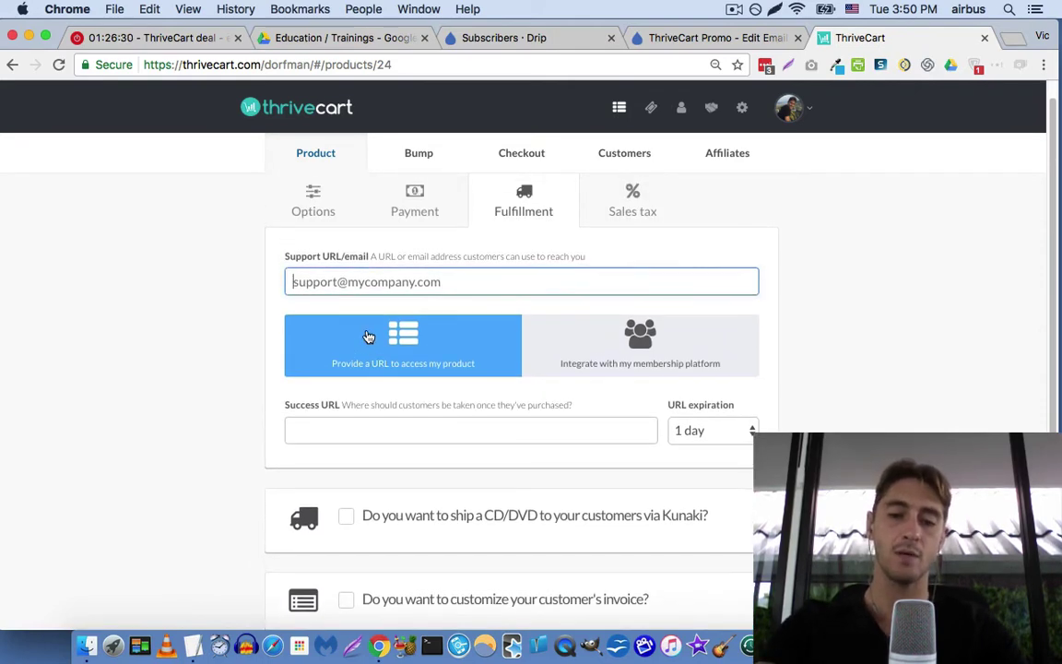
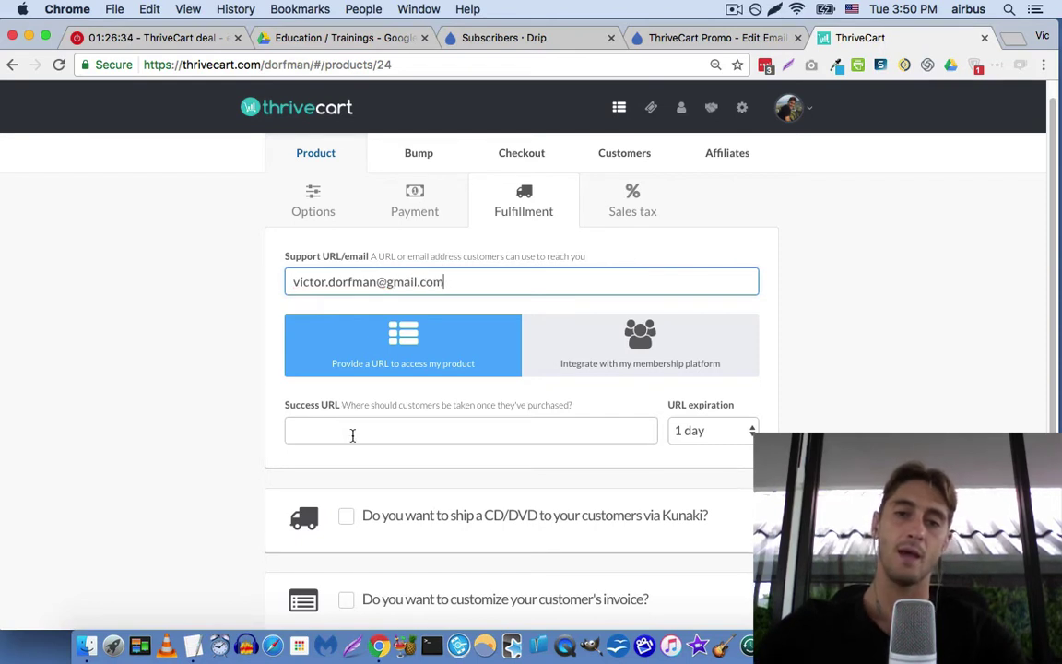
pyautogui.click(352, 435)
pyautogui.write('http:')
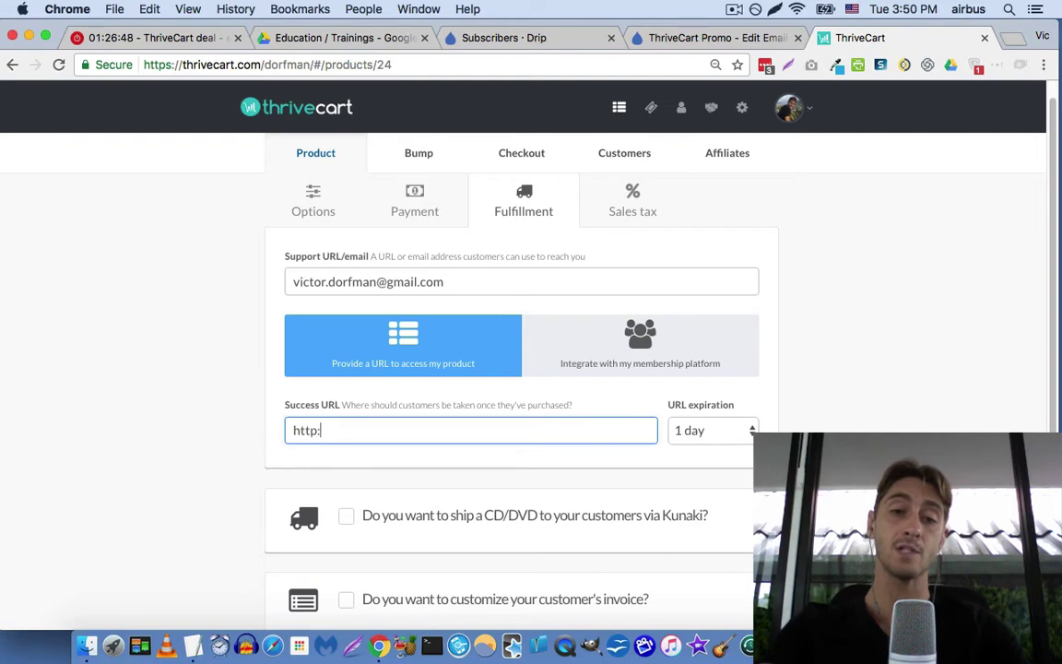
pyautogui.write('//www.vicdor')
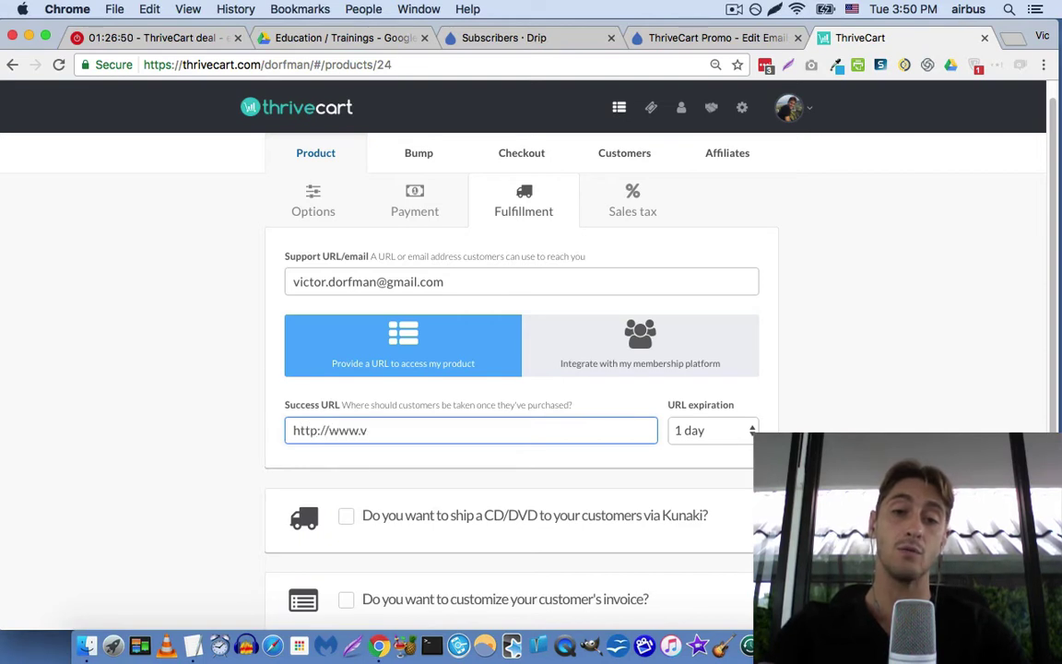
pyautogui.write('fman.com/th')
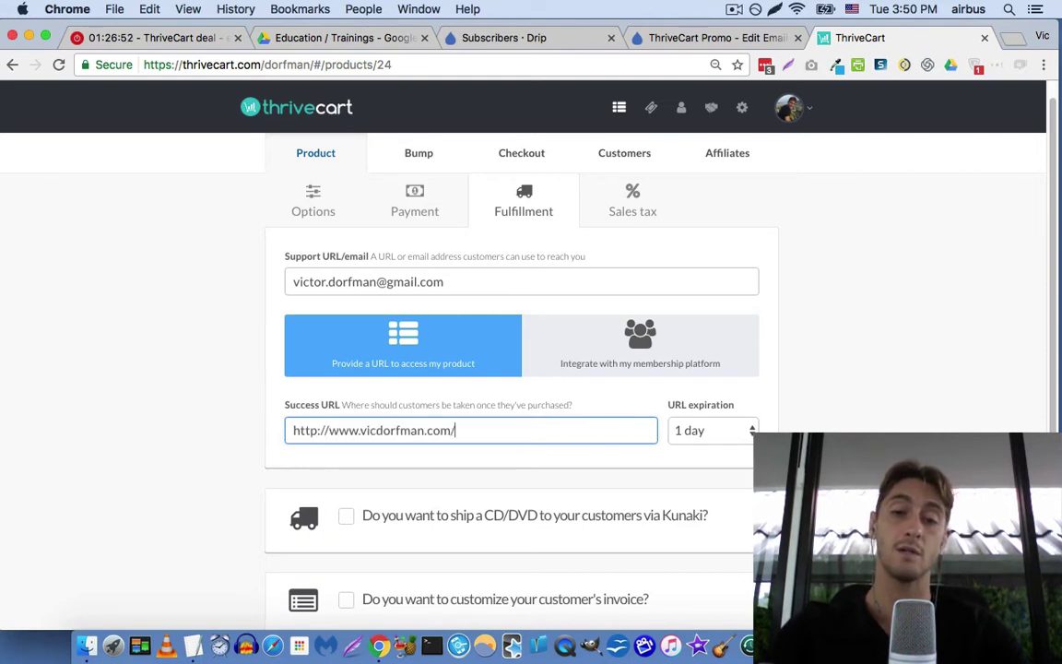
pyautogui.write('x/ee-h')
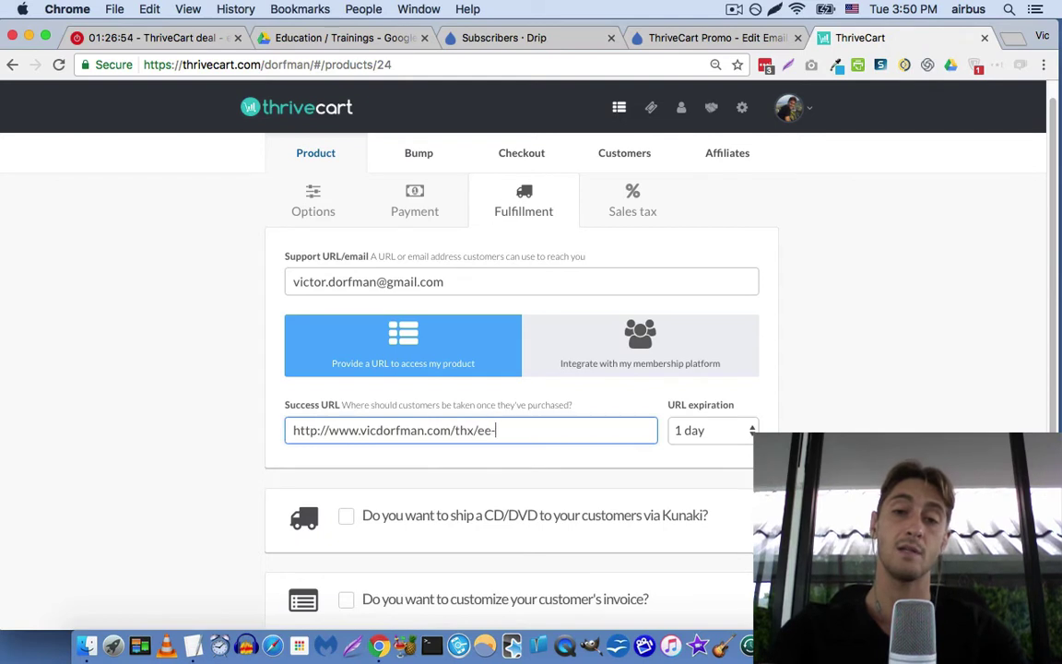
pyautogui.write('iring')
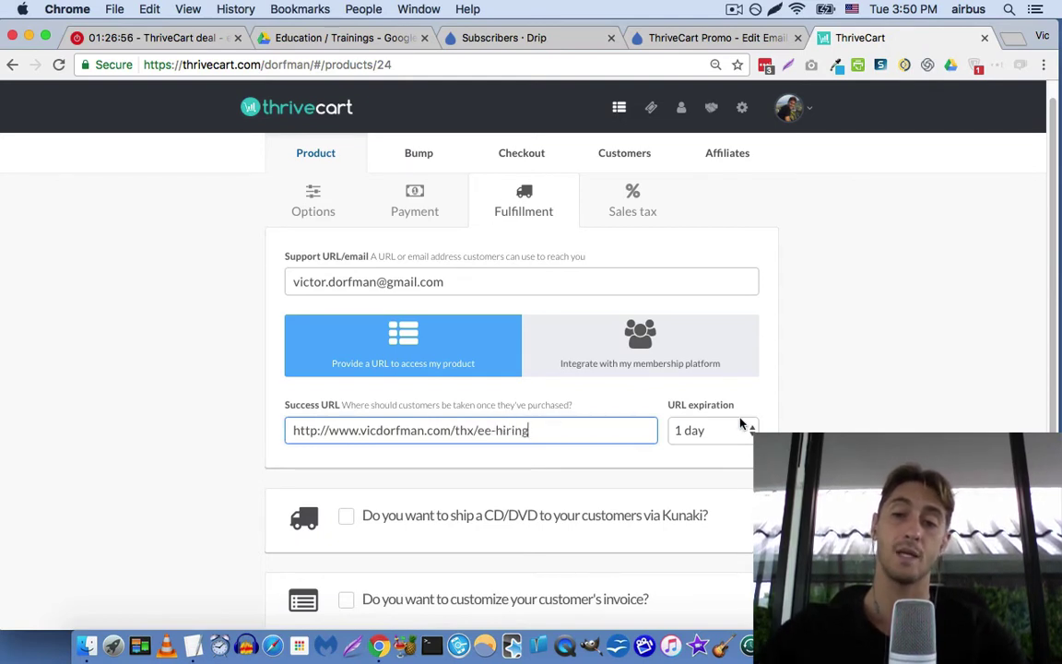
pyautogui.click(742, 423)
pyautogui.click(716, 536)
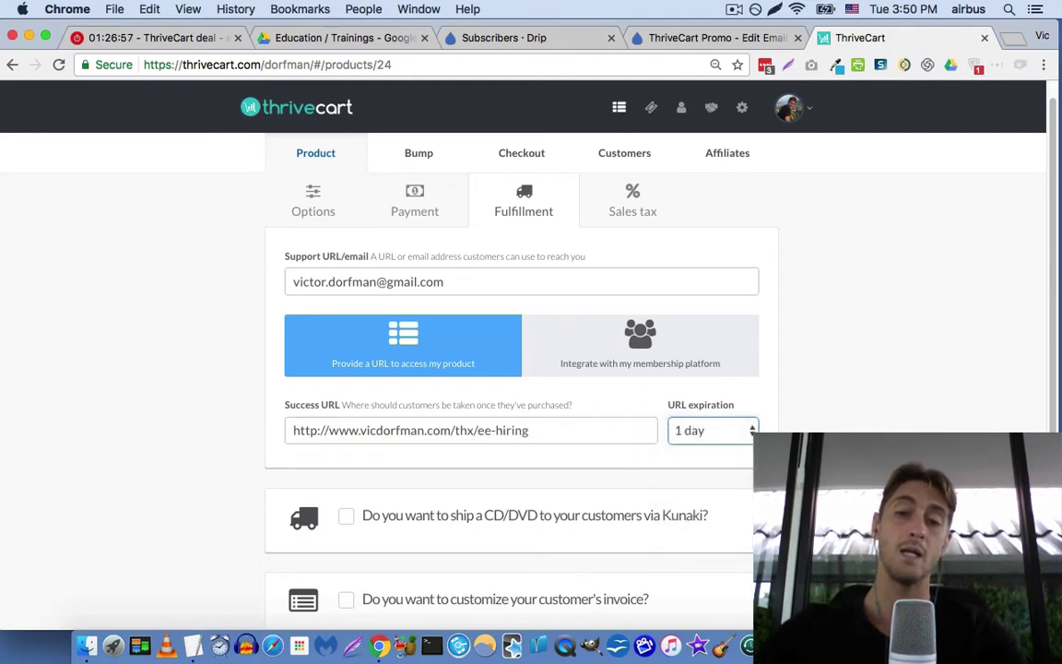
# Enable customer invoice customization, revealing the intro message editor and logo upload option.
pyautogui.scroll(-3, 357, 409)
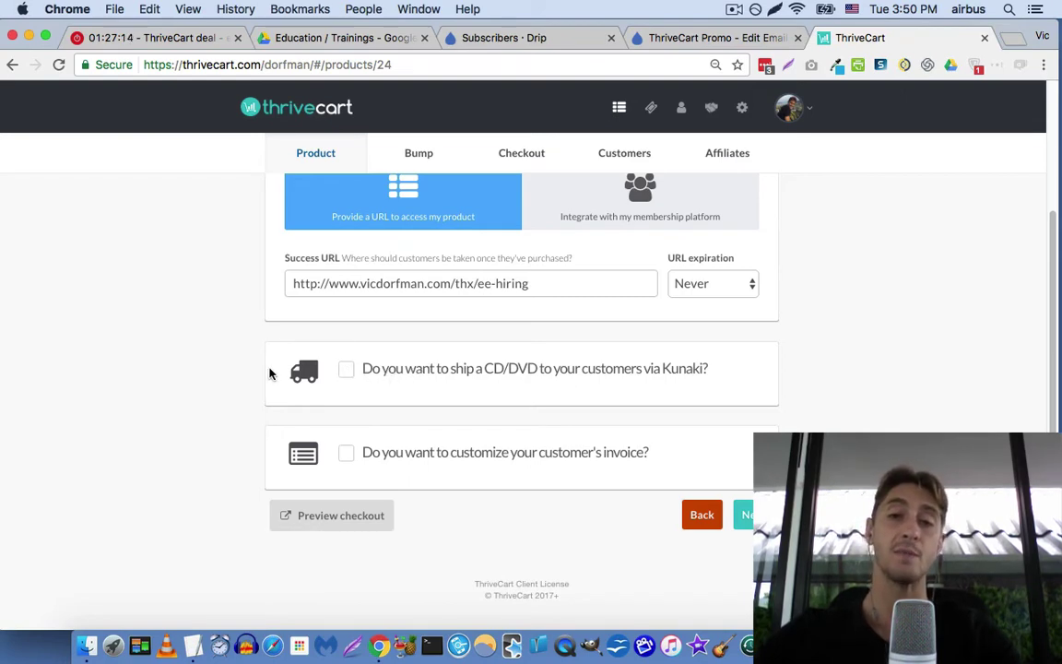
pyautogui.scroll(4, 269, 373)
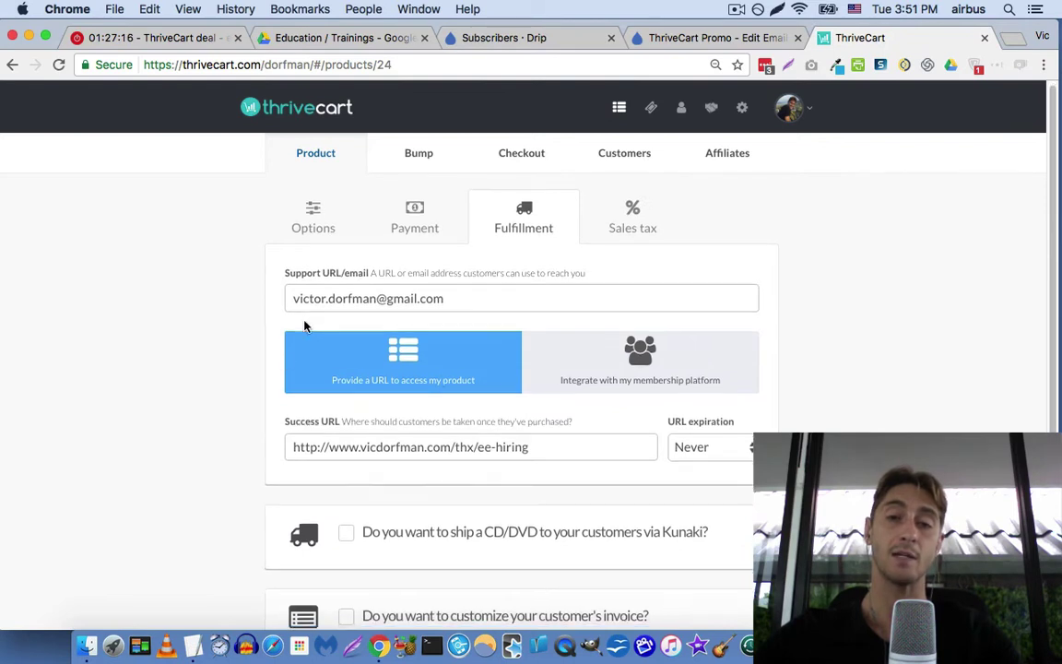
pyautogui.scroll(-2, 303, 330)
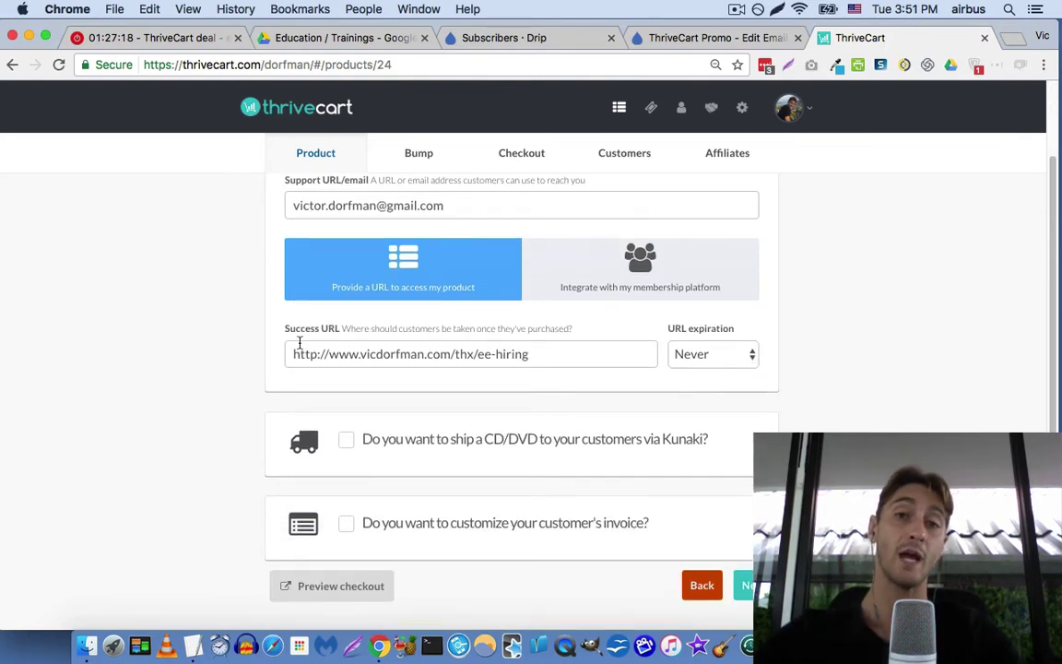
pyautogui.scroll(-2, 299, 343)
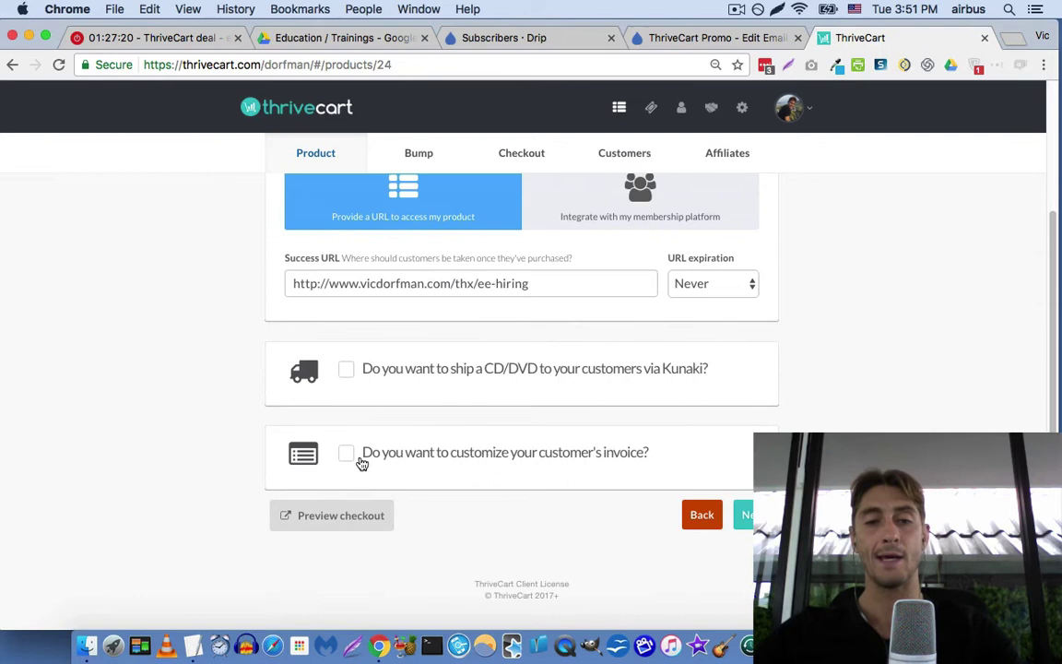
pyautogui.click(347, 457)
pyautogui.scroll(-2, 249, 445)
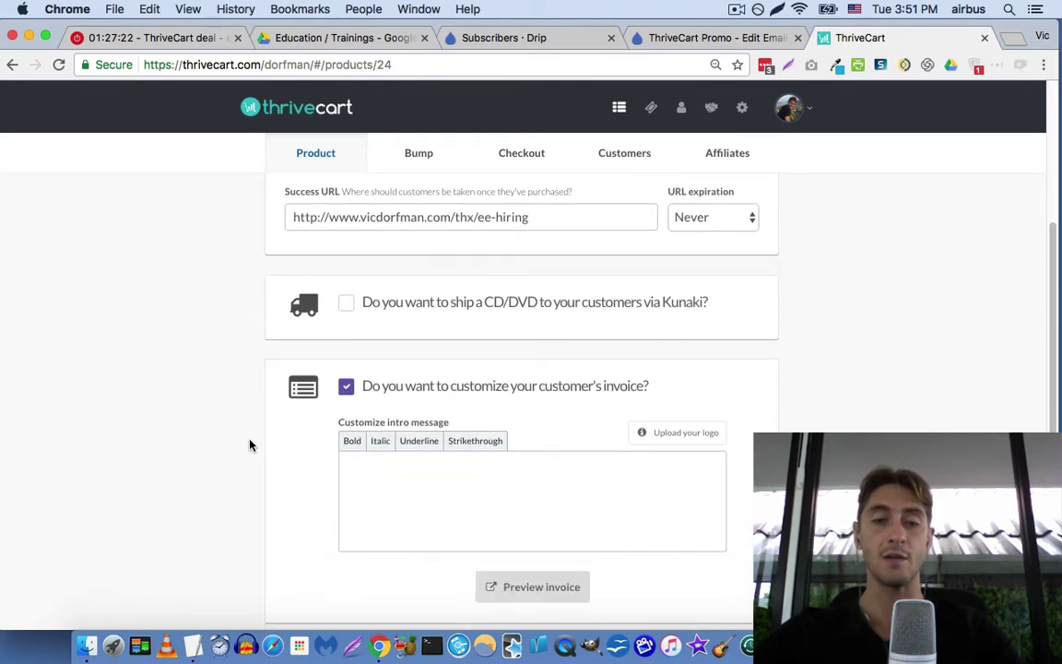
pyautogui.scroll(-2, 313, 424)
pyautogui.scroll(-1, 398, 332)
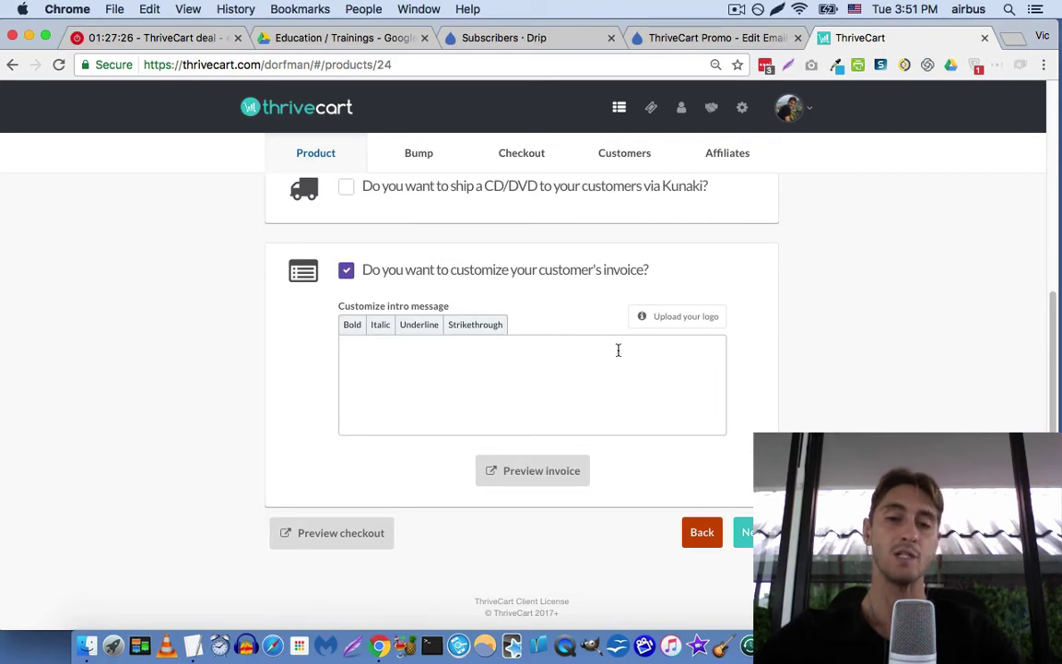
pyautogui.click(540, 475)
pyautogui.scroll(-1, 436, 366)
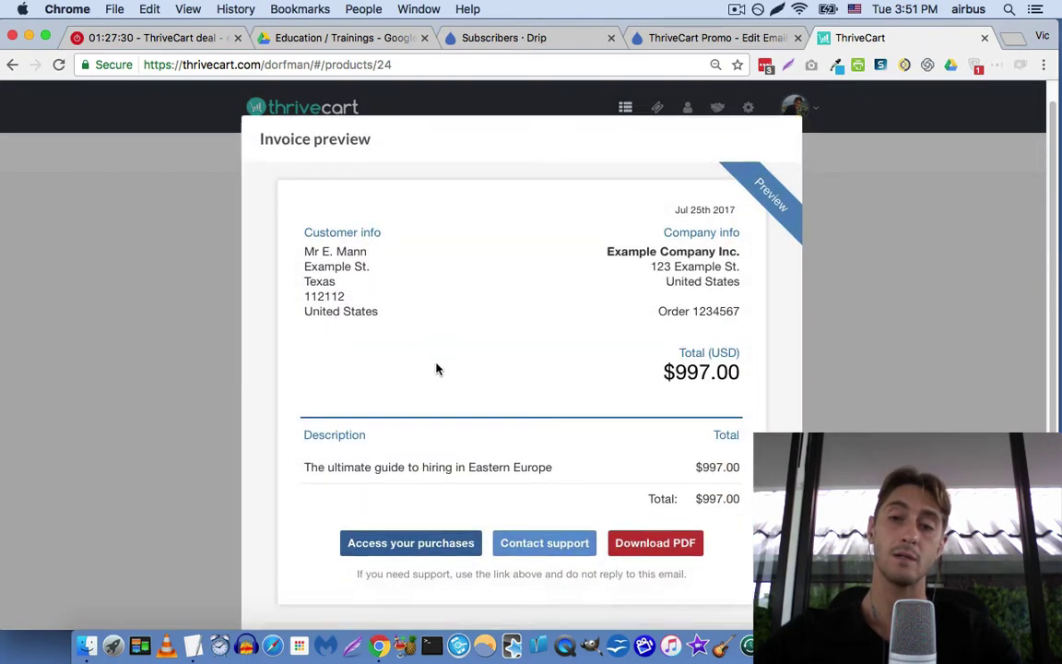
pyautogui.scroll(-1, 536, 347)
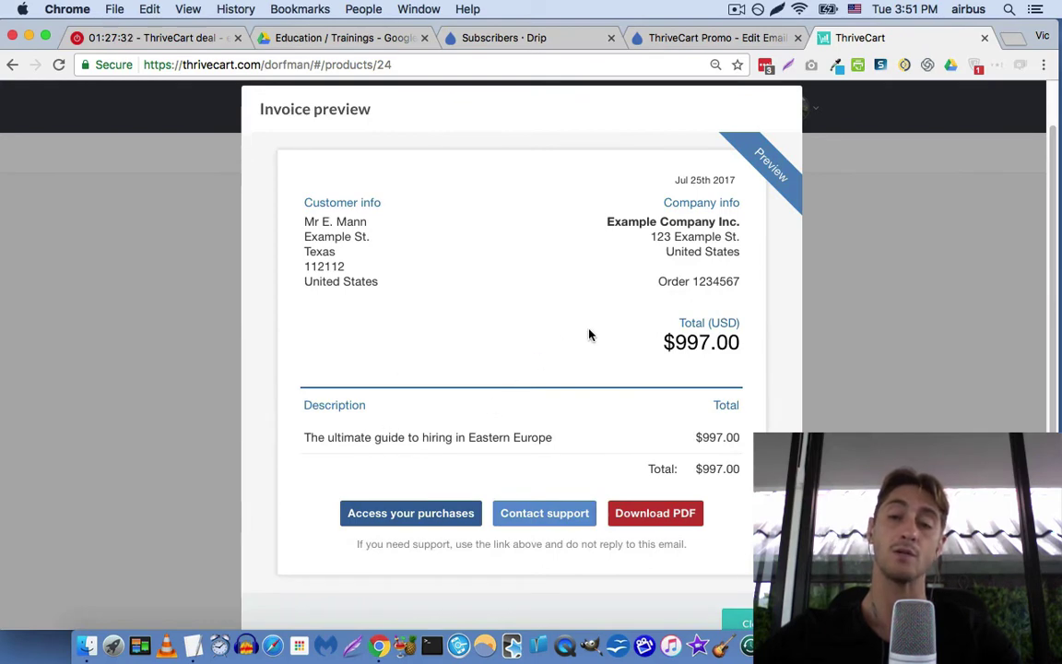
pyautogui.scroll(-1, 598, 329)
pyautogui.click(744, 568)
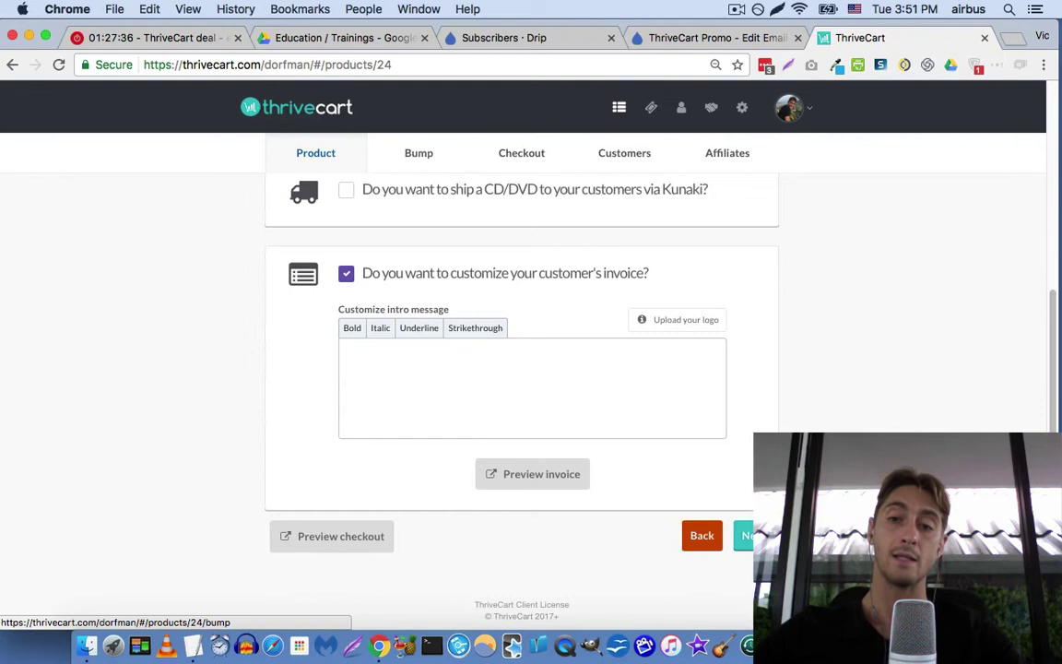
# Pass the sales tax step with automatic digital tax left off to reach the bump settings.
pyautogui.click(746, 536)
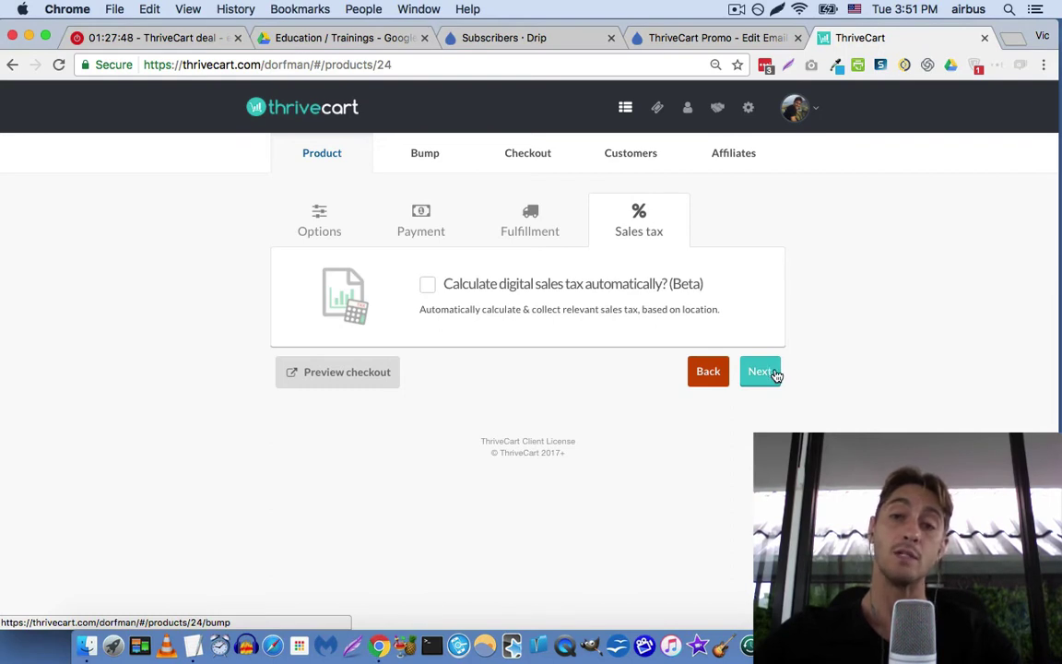
pyautogui.click(775, 378)
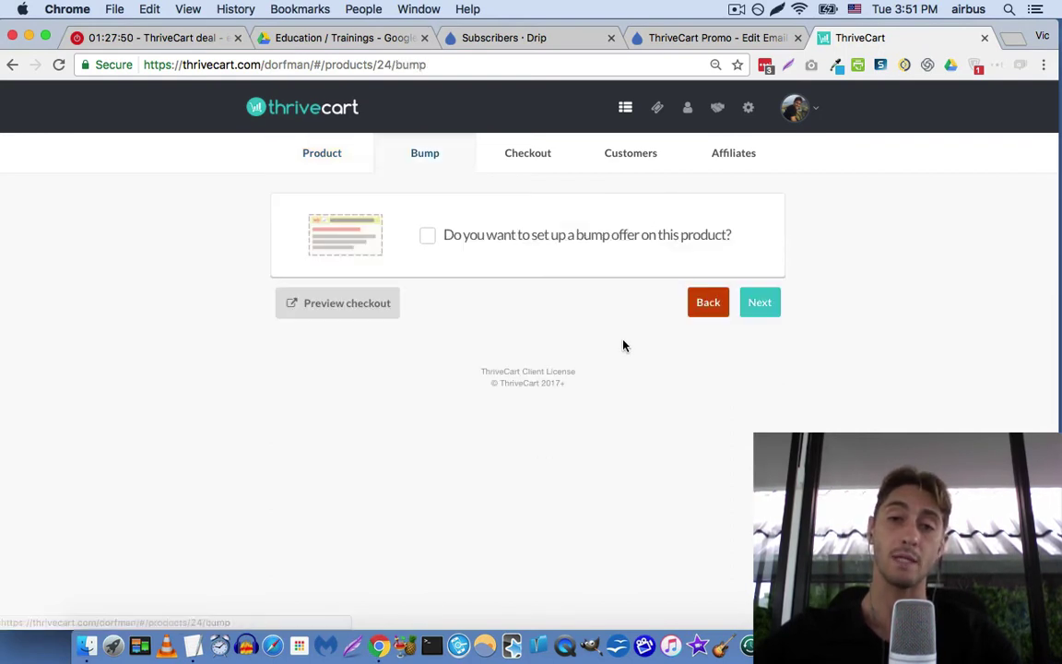
# Enable a bump offer named '1 hour consultation call' priced at 97.
pyautogui.click(428, 236)
pyautogui.scroll(-2, 369, 332)
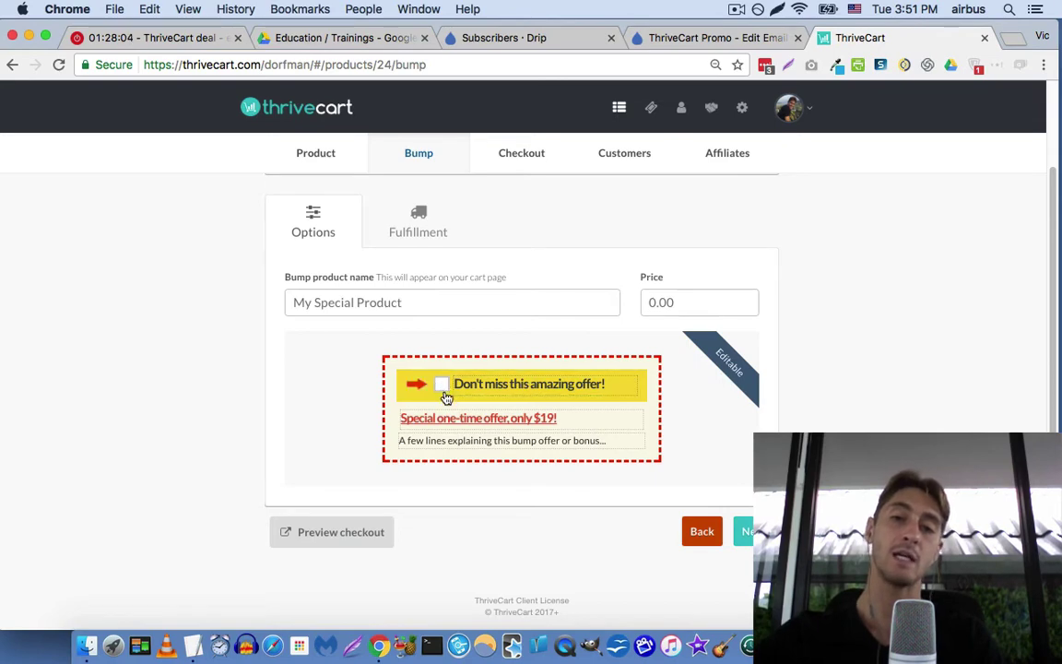
pyautogui.click(415, 305)
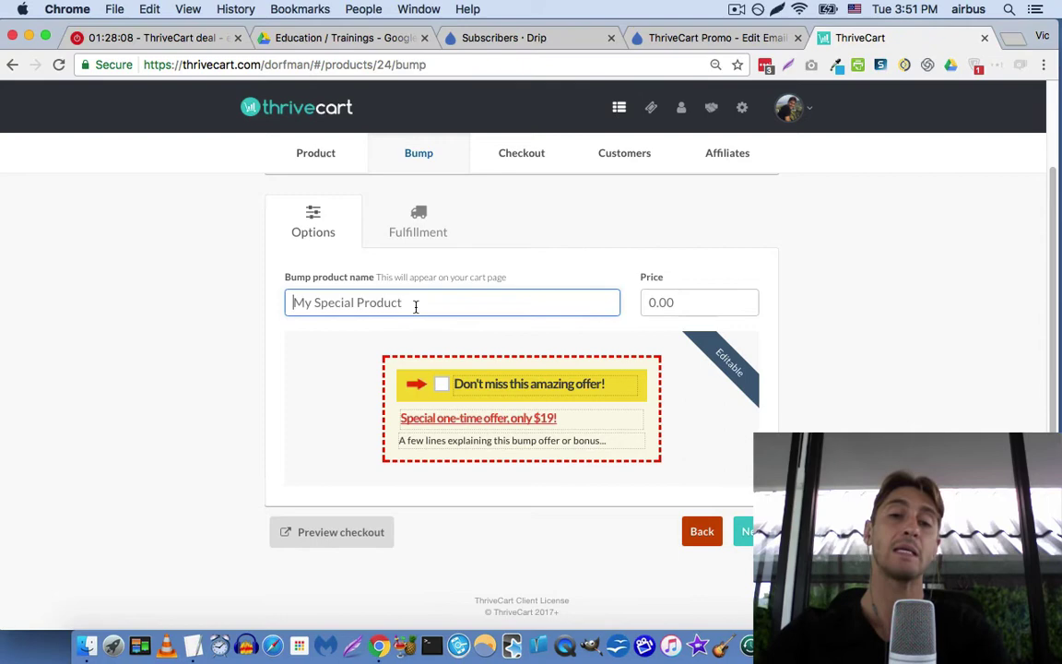
pyautogui.write('1 hour consu')
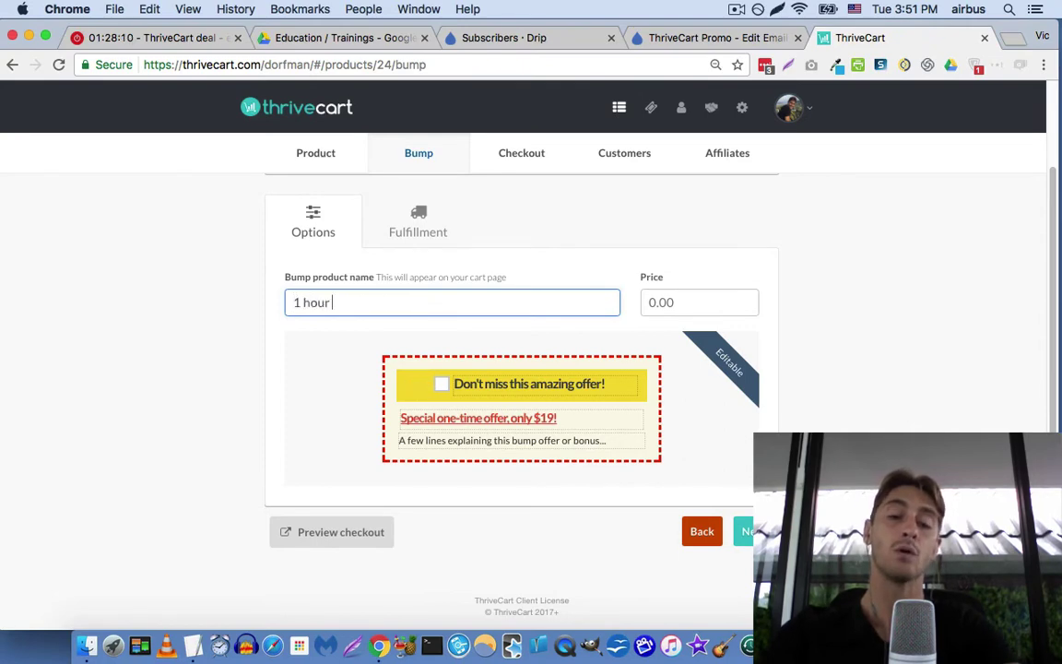
pyautogui.write('ltation call')
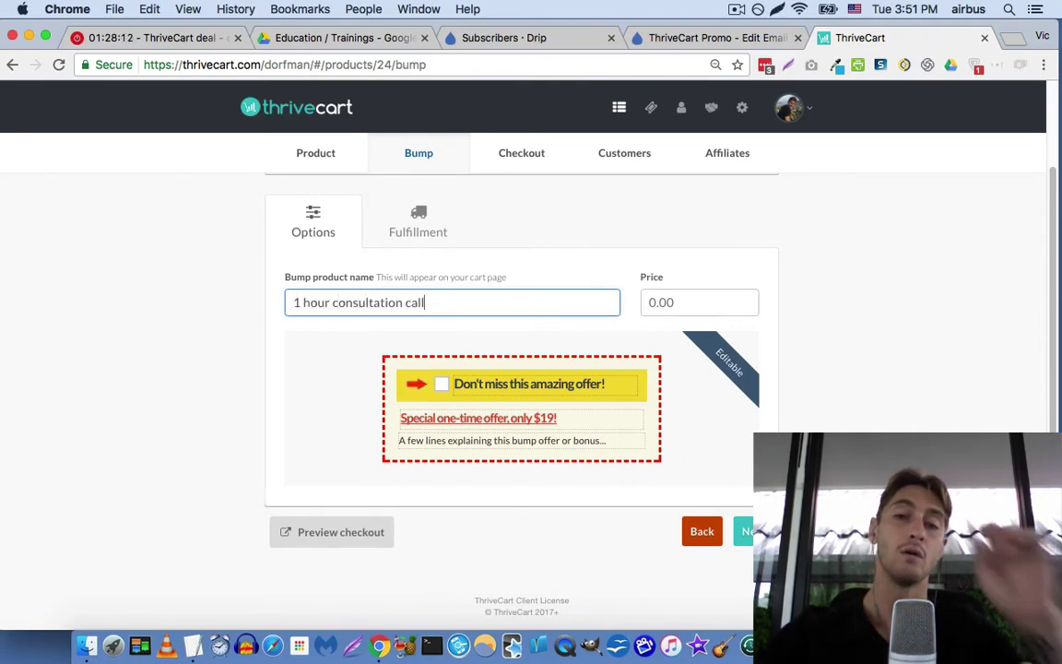
pyautogui.click(683, 303)
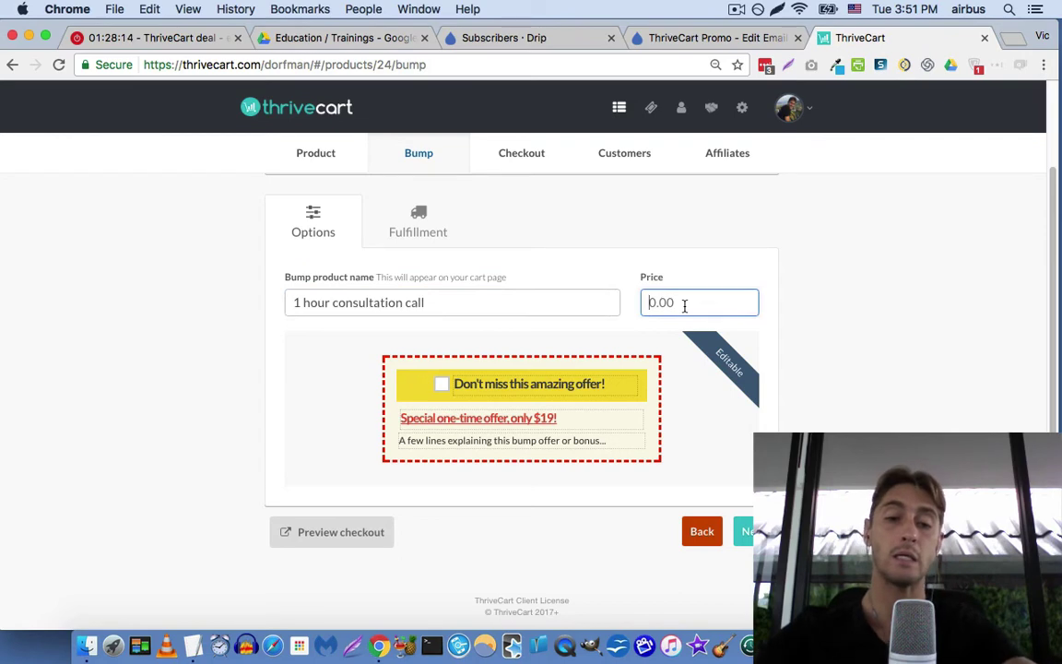
pyautogui.write('97')
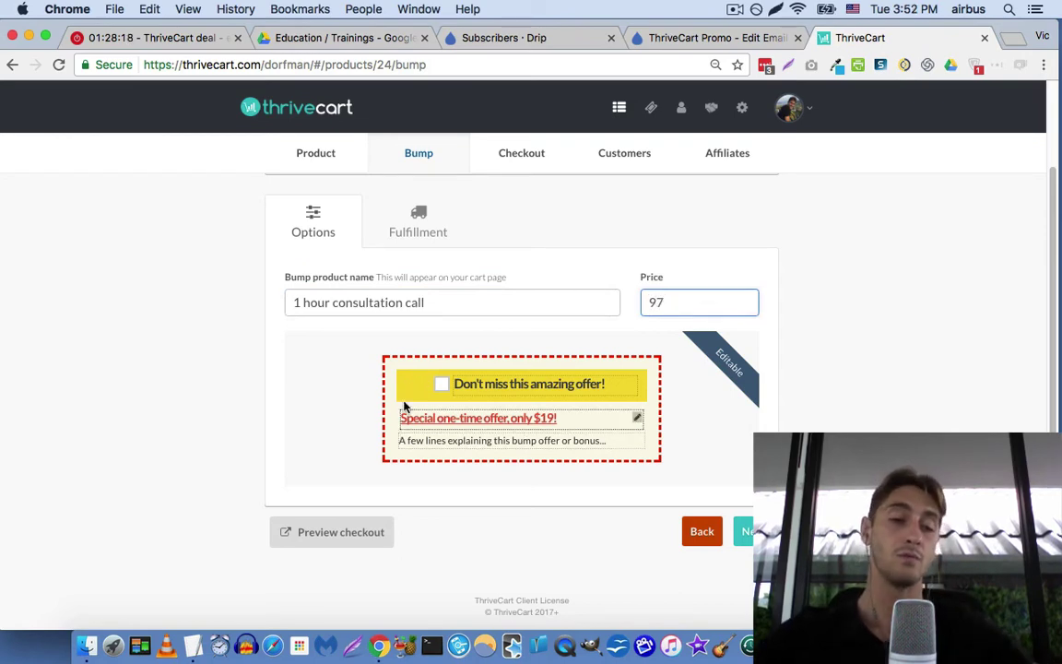
pyautogui.click(443, 385)
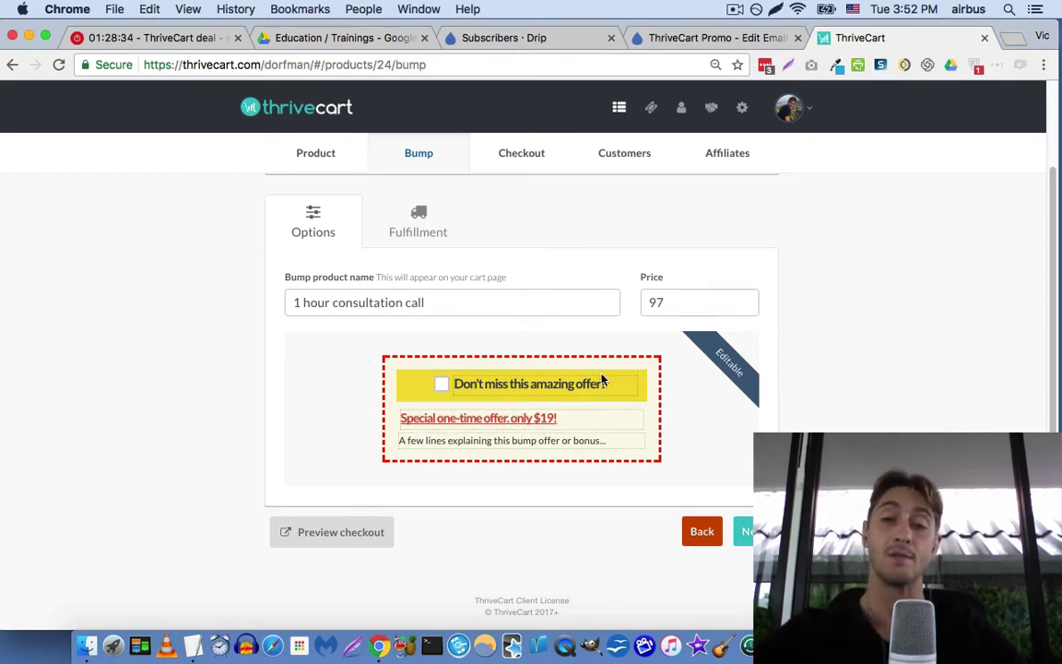
pyautogui.click(365, 534)
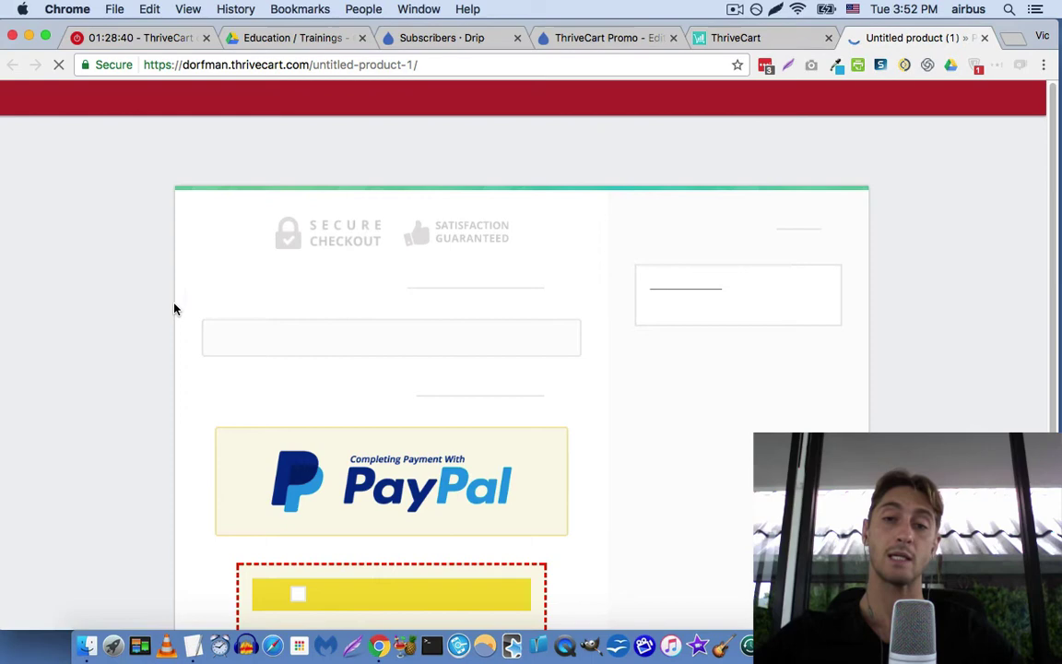
pyautogui.scroll(-1, 175, 308)
pyautogui.scroll(-2, 175, 309)
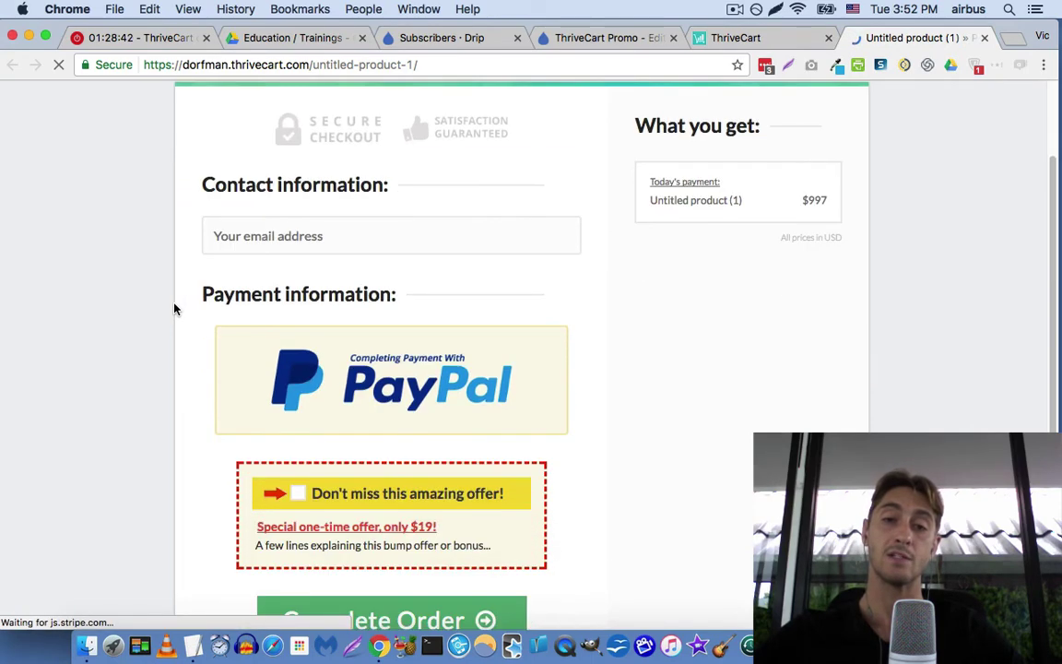
pyautogui.scroll(-2, 175, 309)
pyautogui.scroll(-1, 175, 309)
pyautogui.scroll(5, 173, 308)
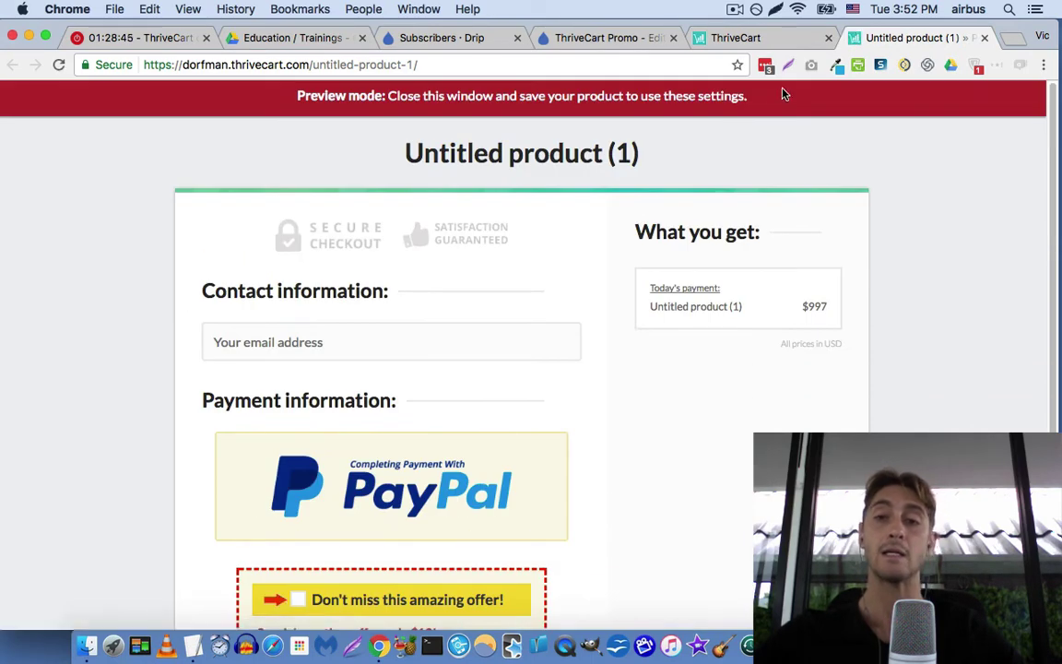
# Close the preview and set the bump offer's success URL to the vicdorfman.com hiring-ee-thanks page.
pyautogui.click(984, 38)
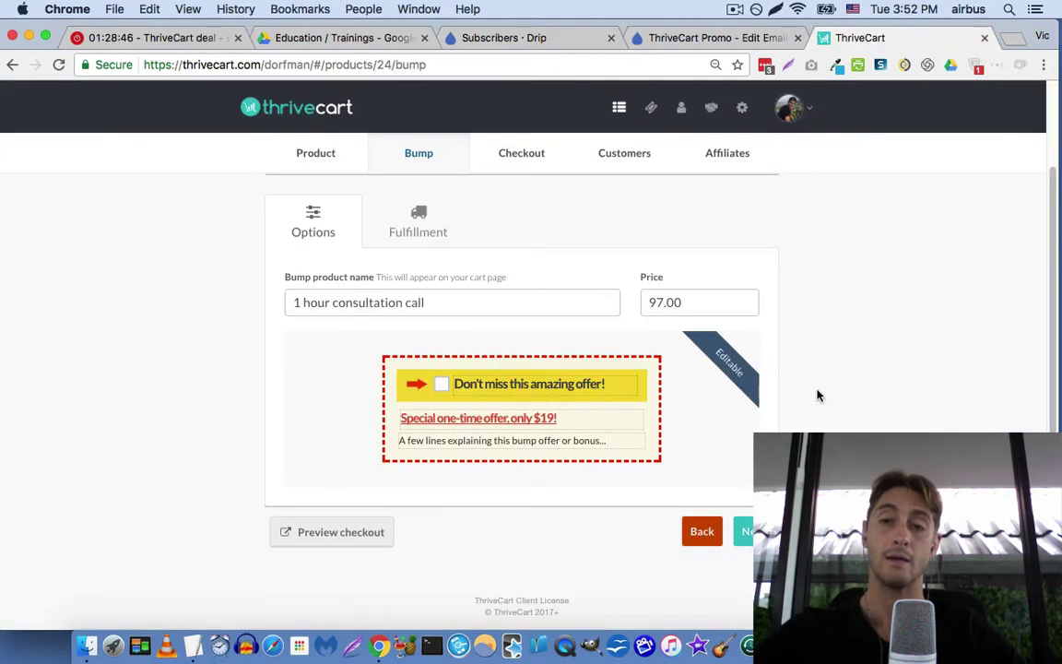
pyautogui.scroll(-1, 765, 451)
pyautogui.click(417, 205)
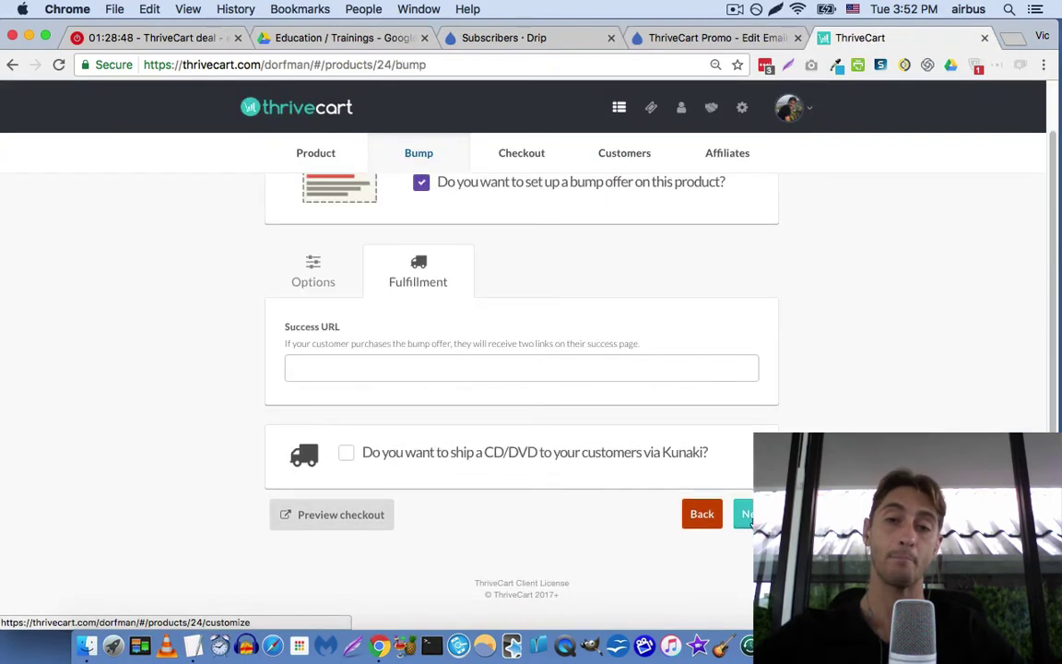
pyautogui.click(451, 371)
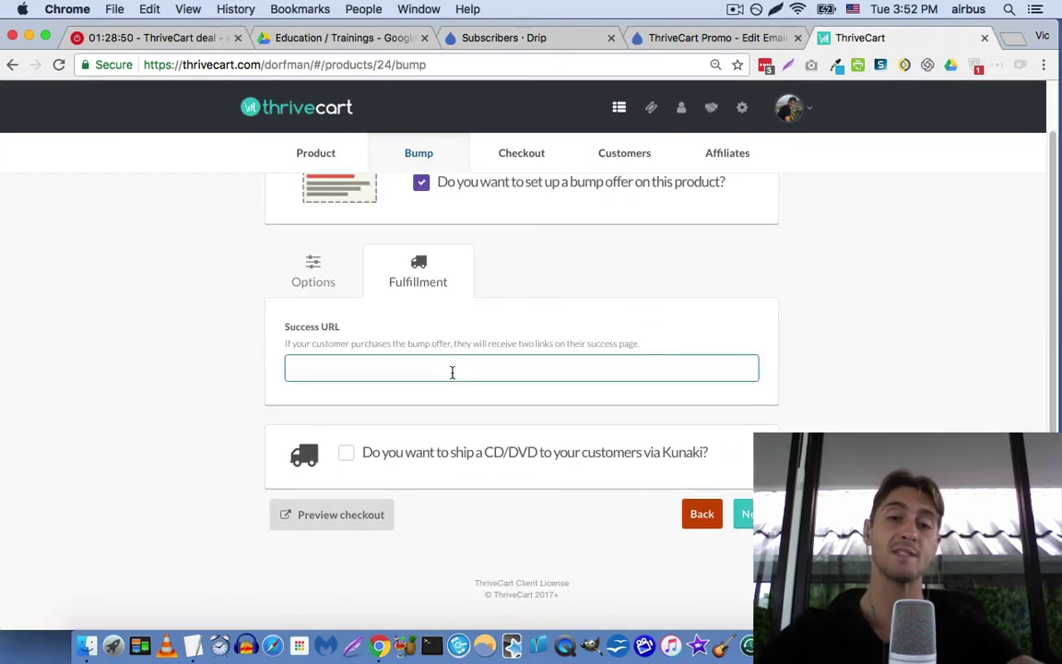
pyautogui.write('http:')
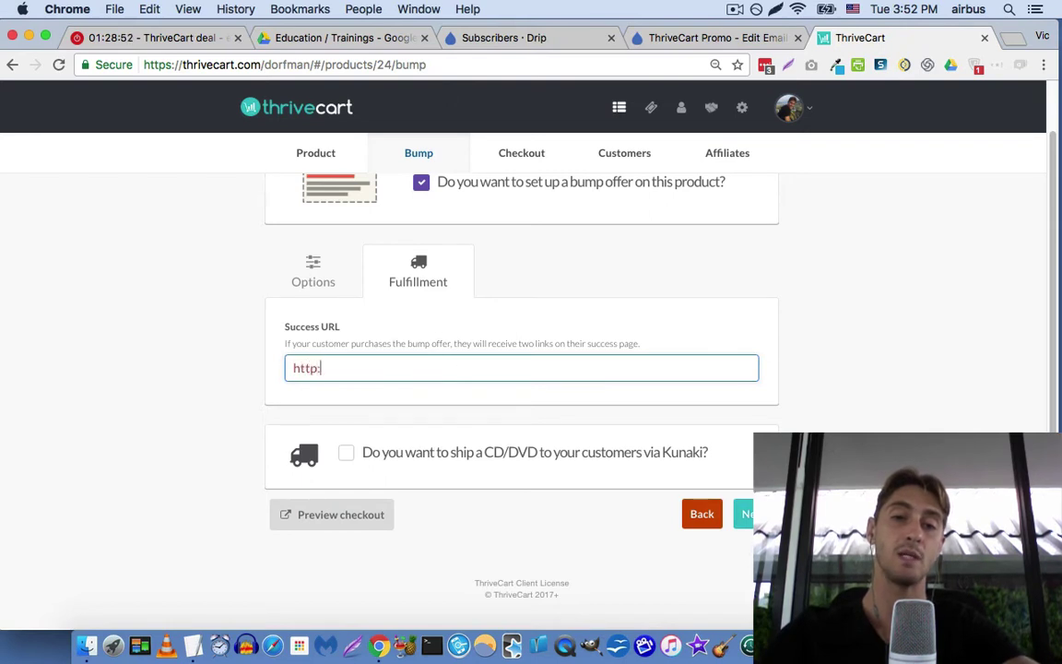
pyautogui.write('//www.vicdorfman')
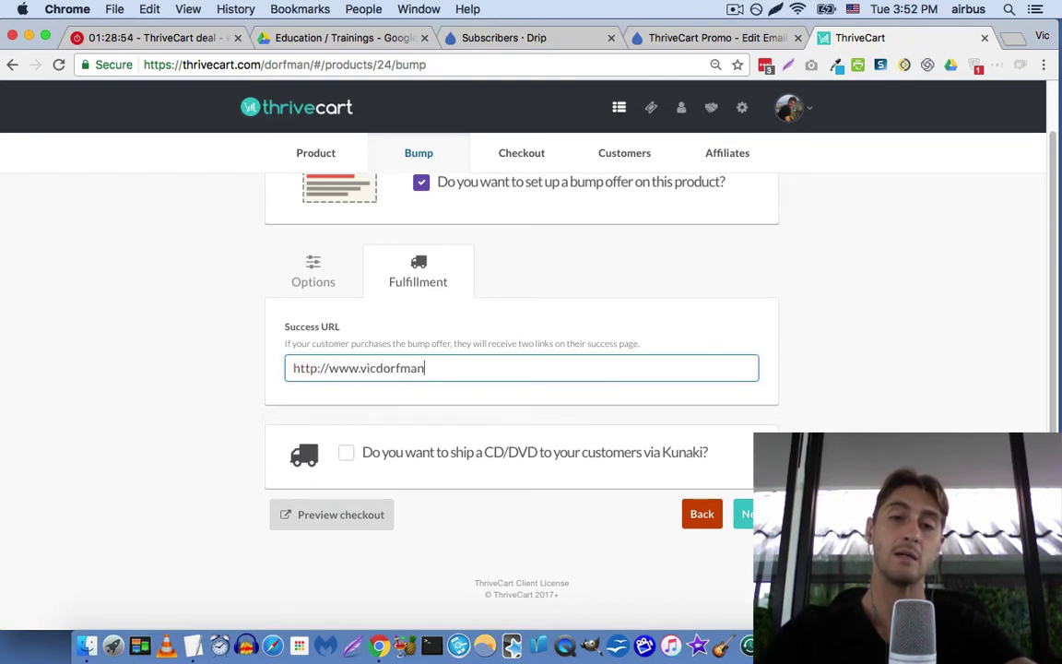
pyautogui.write('.com/')
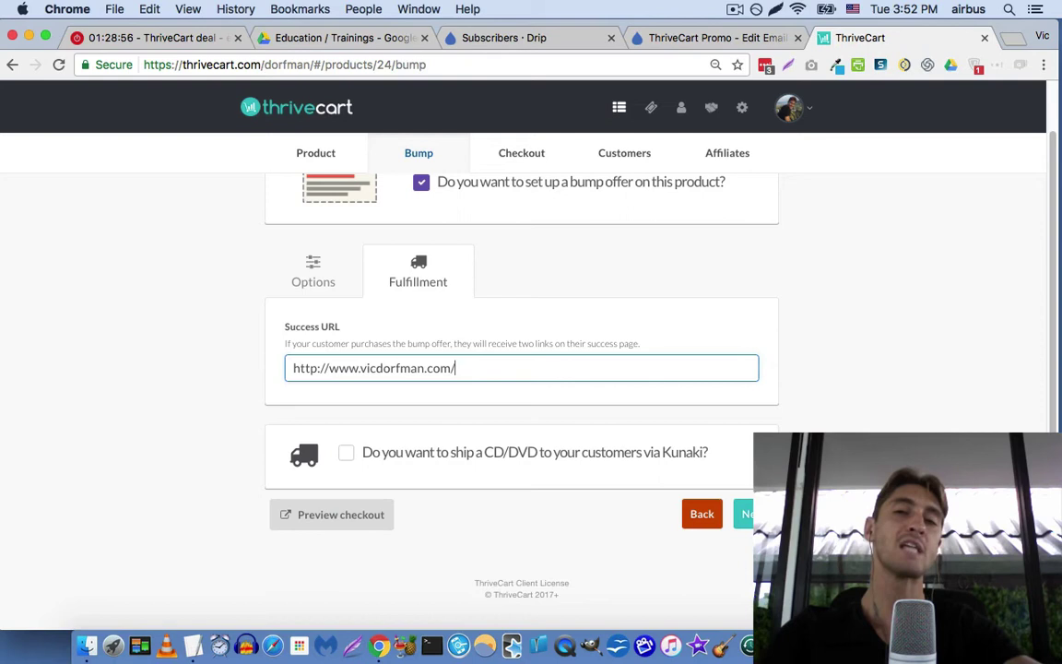
pyautogui.write('thx/hiring-ee-thanks')
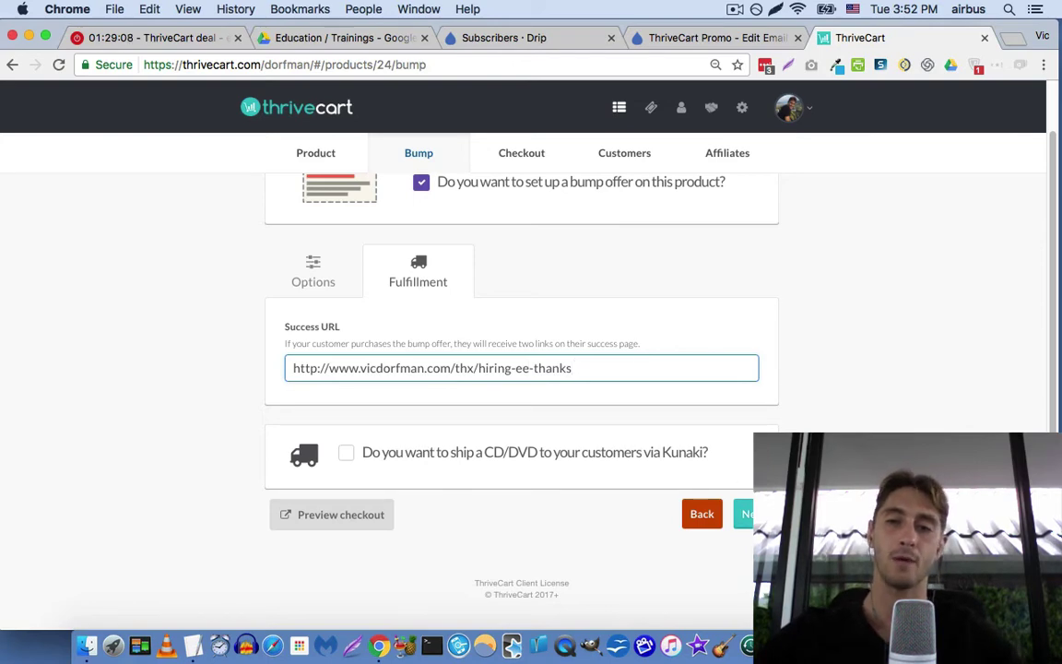
pyautogui.click(745, 513)
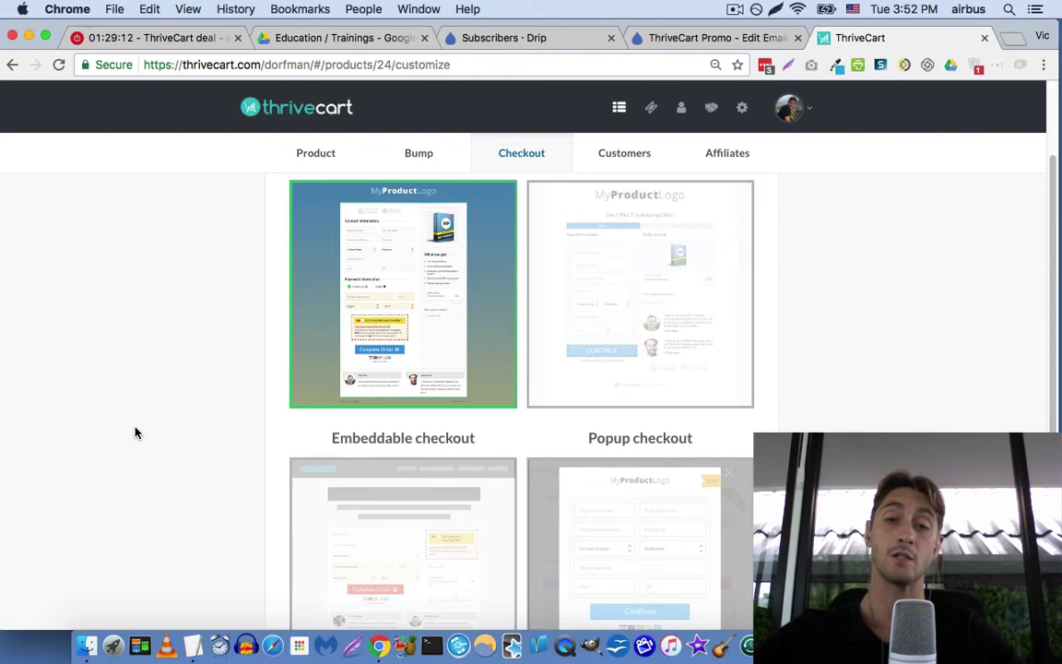
# Browse the available checkout templates.
pyautogui.scroll(-3, 134, 432)
pyautogui.scroll(-2, 134, 445)
pyautogui.scroll(6, 135, 444)
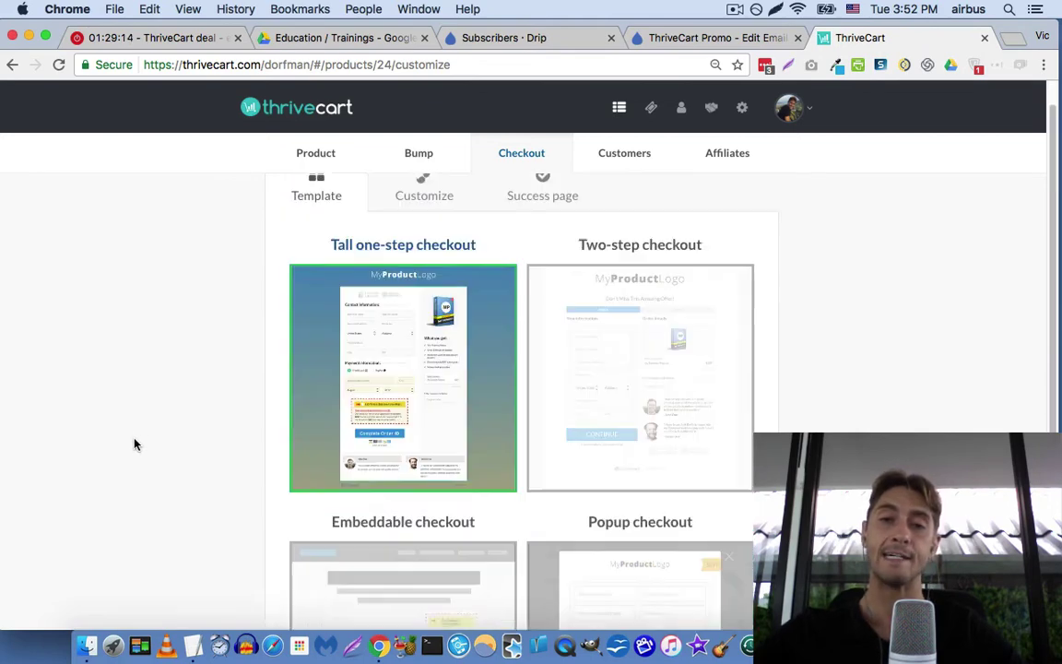
pyautogui.scroll(1, 134, 444)
pyautogui.scroll(-2, 135, 428)
pyautogui.scroll(-1, 147, 395)
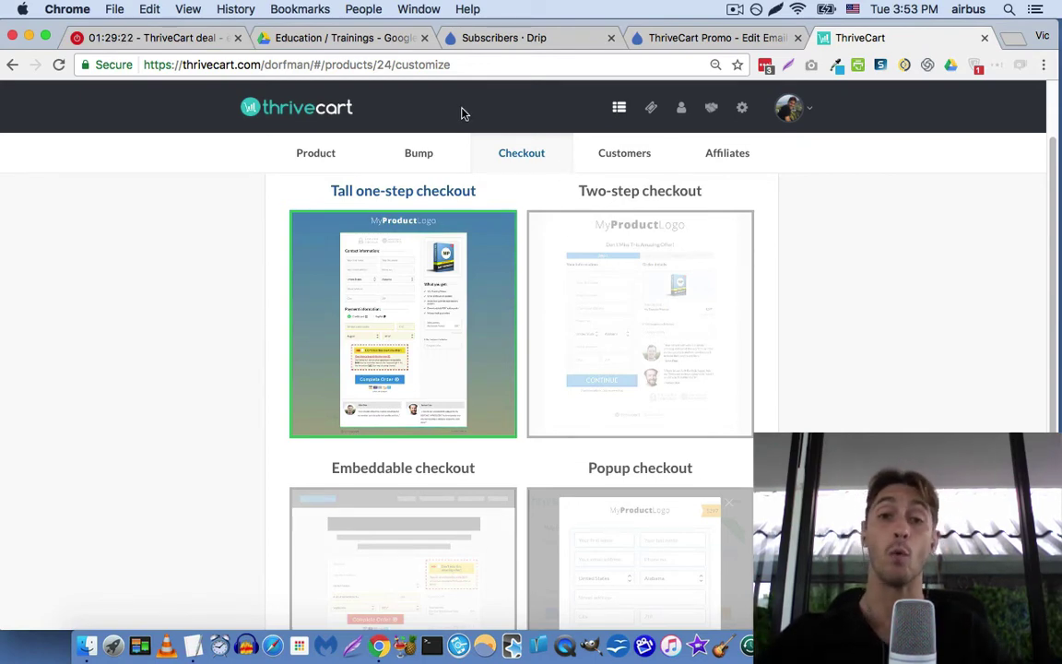
pyautogui.scroll(-3, 464, 112)
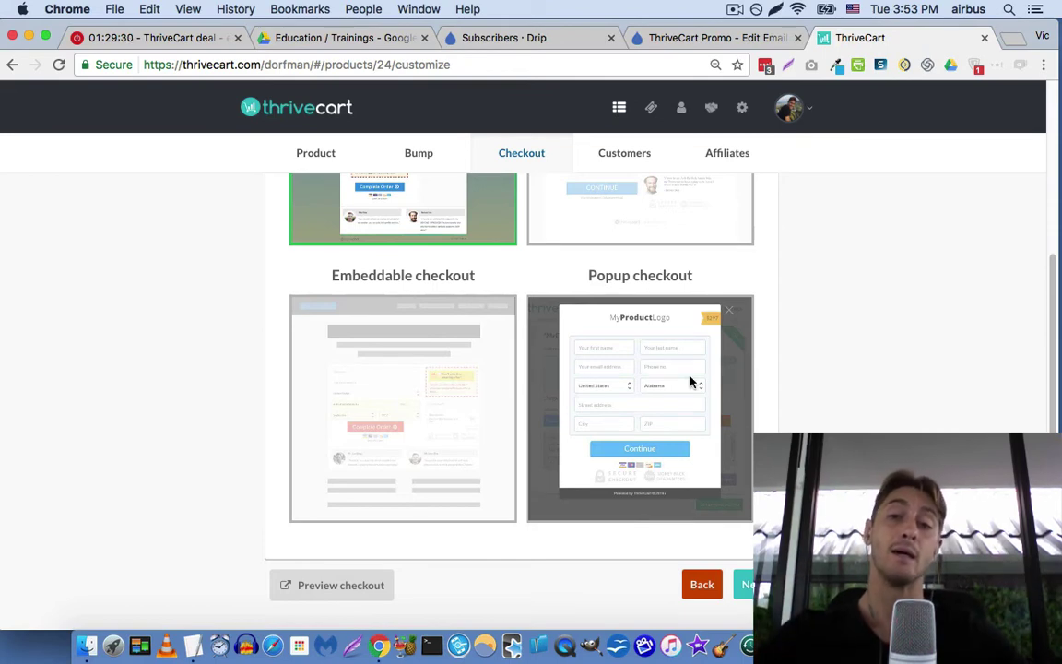
pyautogui.scroll(5, 655, 336)
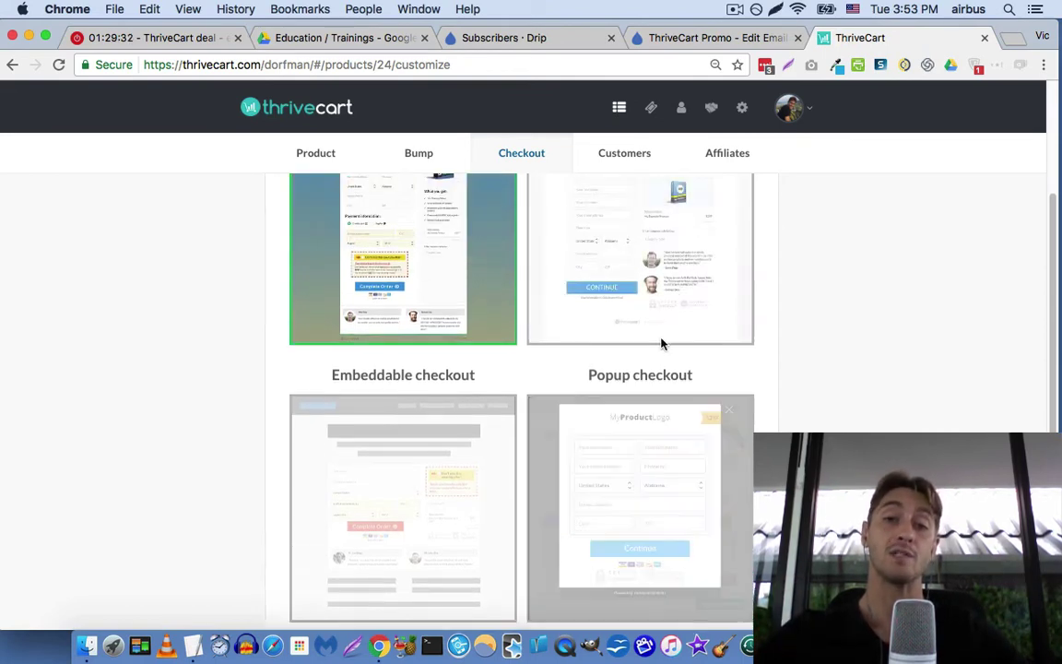
pyautogui.scroll(3, 707, 355)
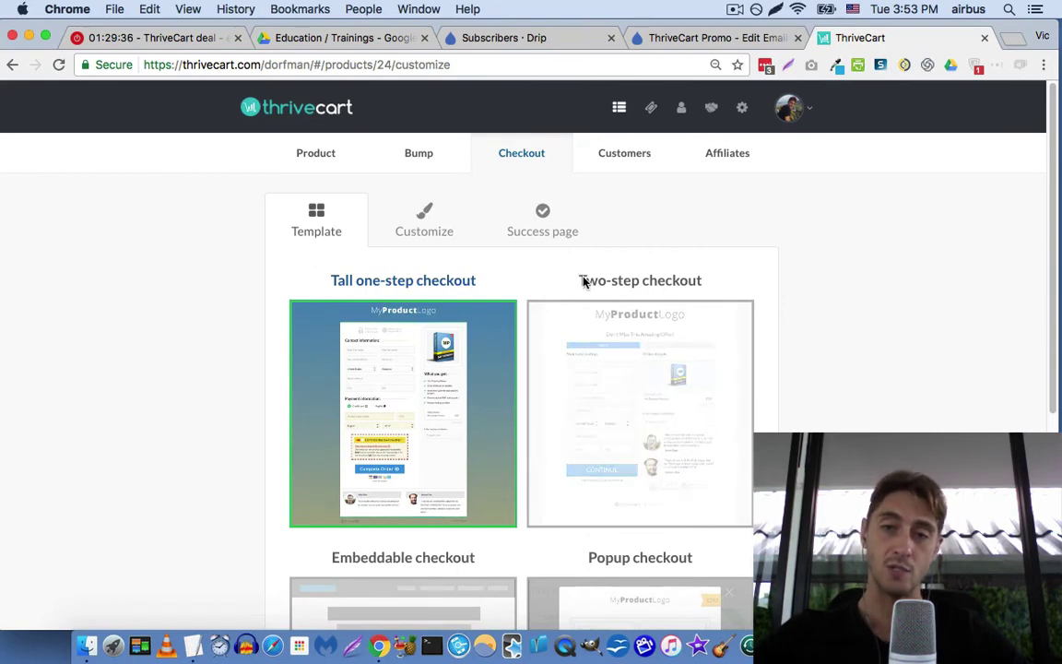
# Try the Two-step template, then reselect the Tall one-step checkout template.
pyautogui.click(642, 284)
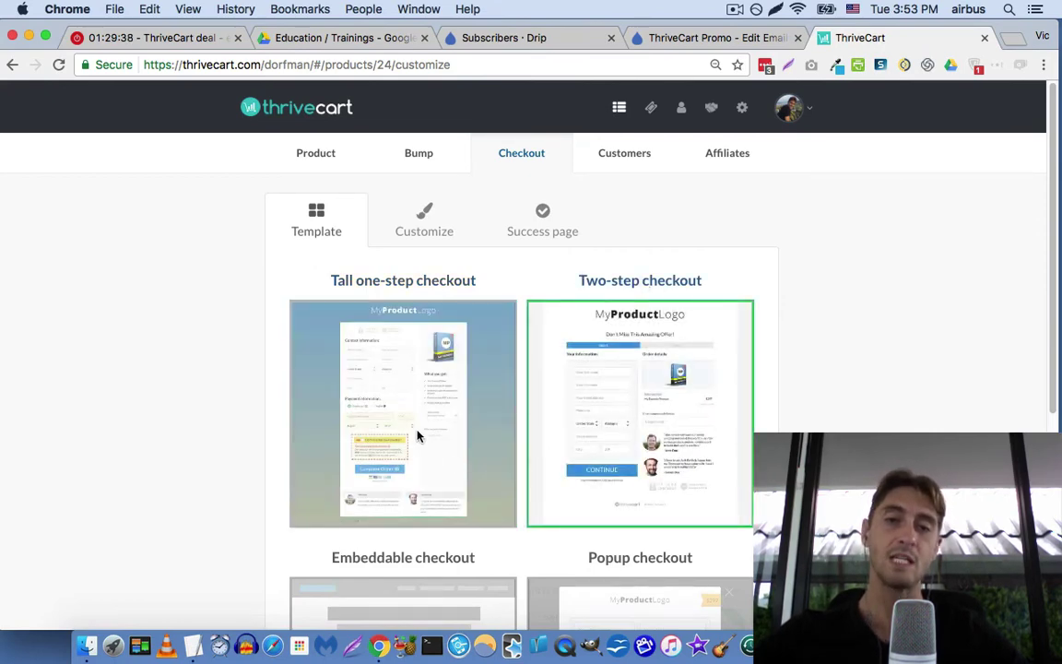
pyautogui.click(429, 452)
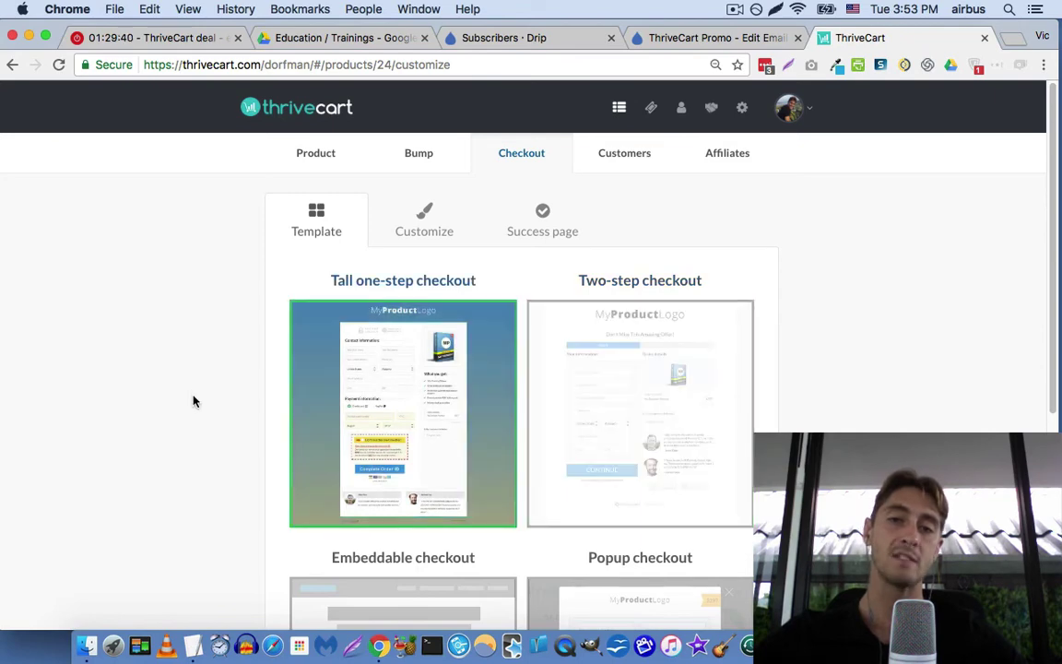
pyautogui.scroll(-1, 330, 479)
pyautogui.scroll(-5, 330, 479)
pyautogui.click(746, 540)
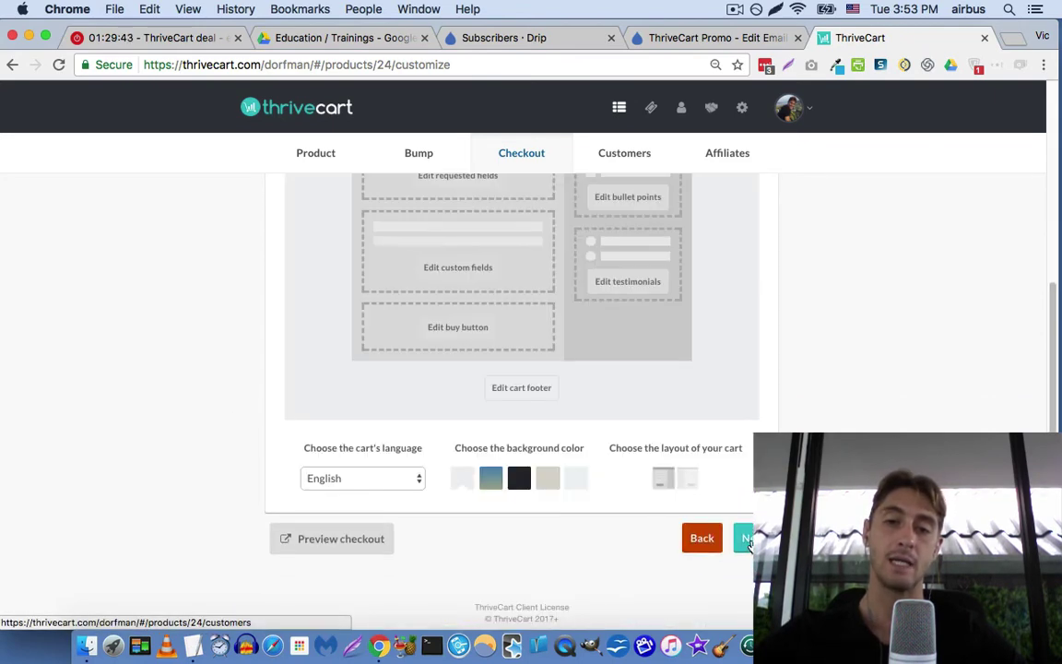
# Open the cart header settings and close them without changes.
pyautogui.scroll(2, 559, 455)
pyautogui.scroll(2, 535, 398)
pyautogui.scroll(1, 552, 391)
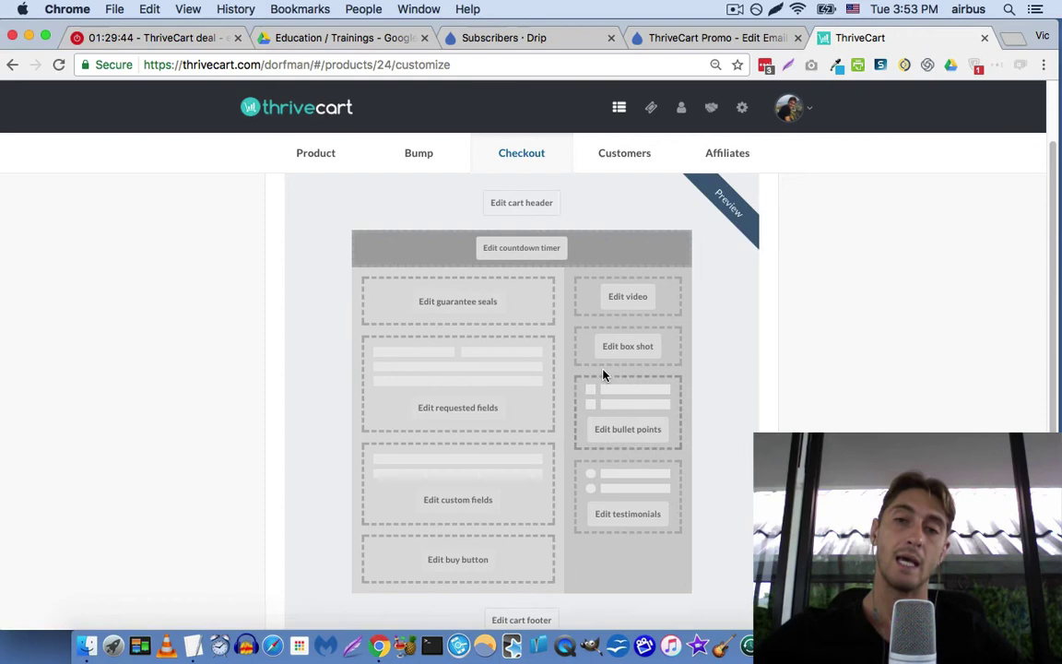
pyautogui.scroll(2, 602, 372)
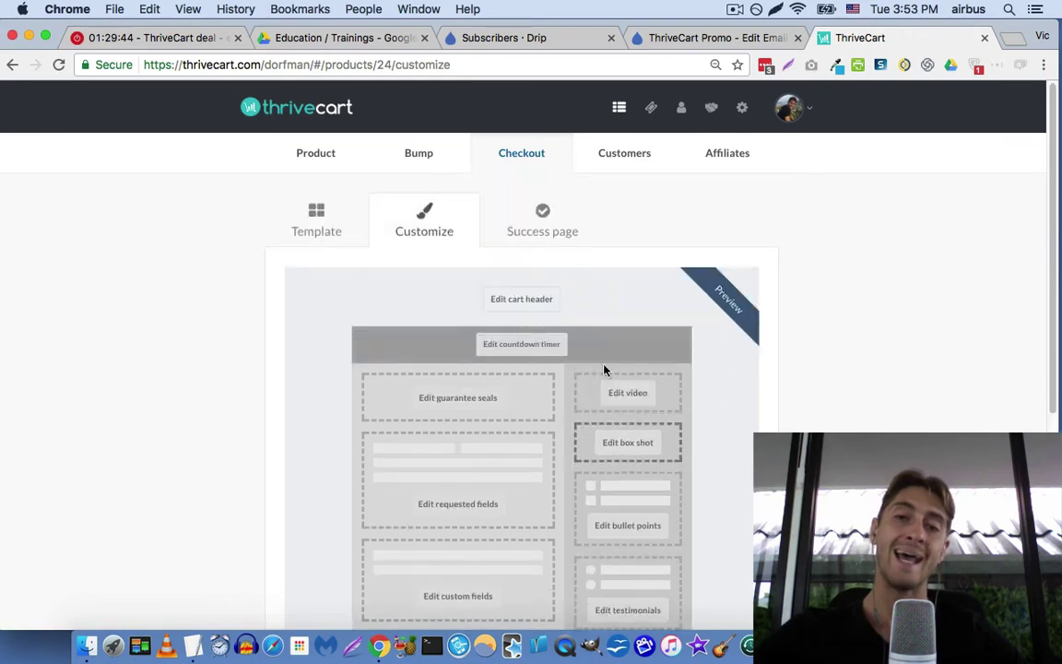
pyautogui.click(541, 308)
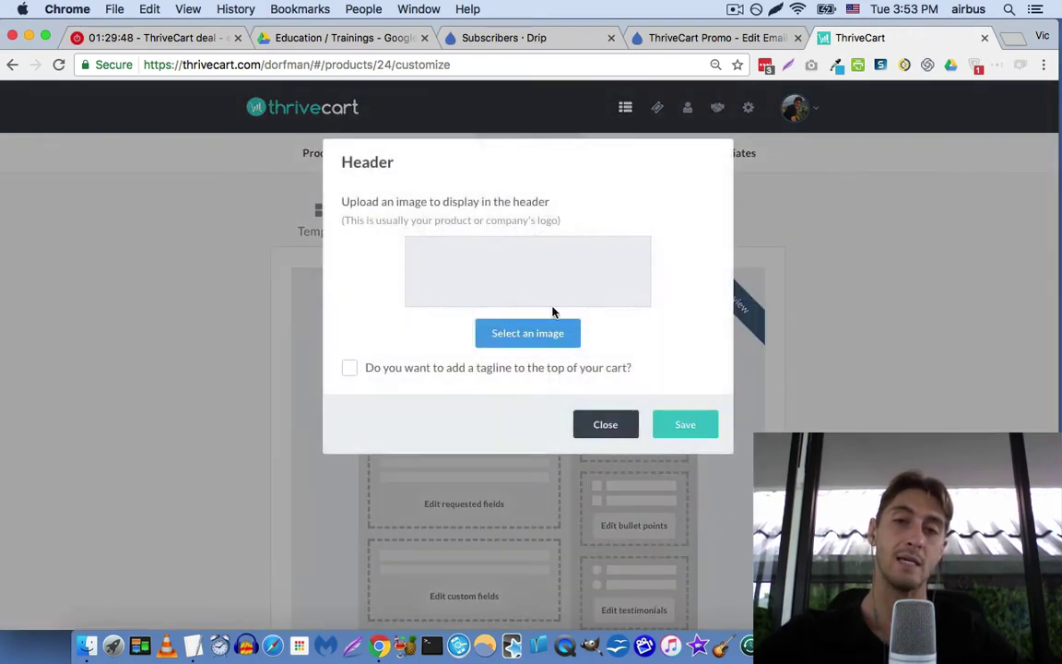
pyautogui.click(600, 425)
pyautogui.scroll(-2, 543, 363)
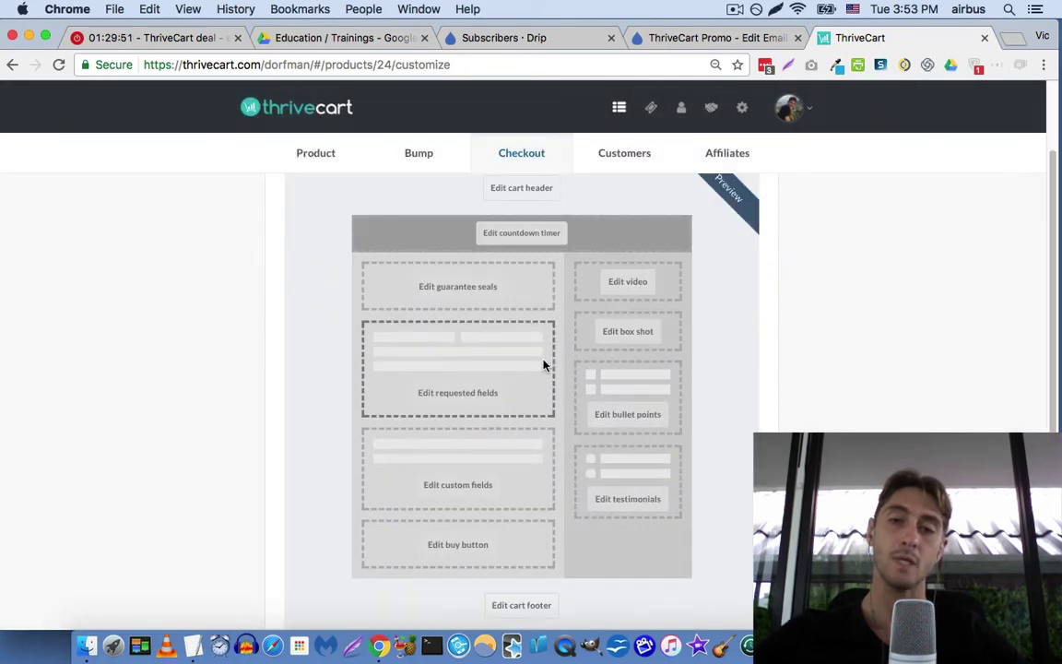
# Enable a checkout countdown timer lasting 1 day from the first visit.
pyautogui.click(518, 235)
pyautogui.click(344, 200)
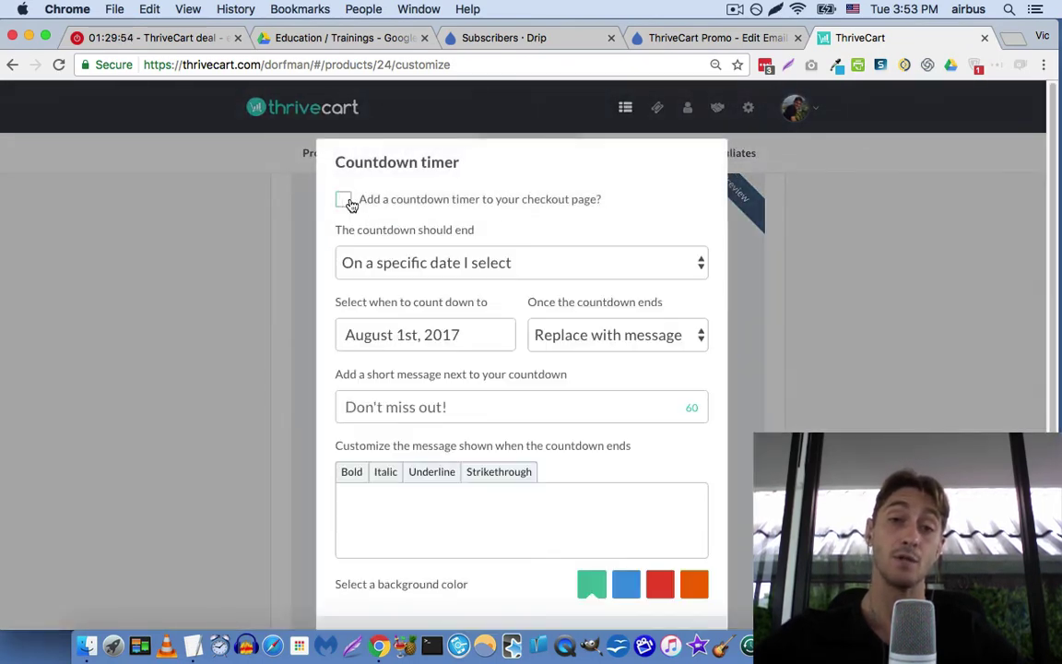
pyautogui.click(481, 266)
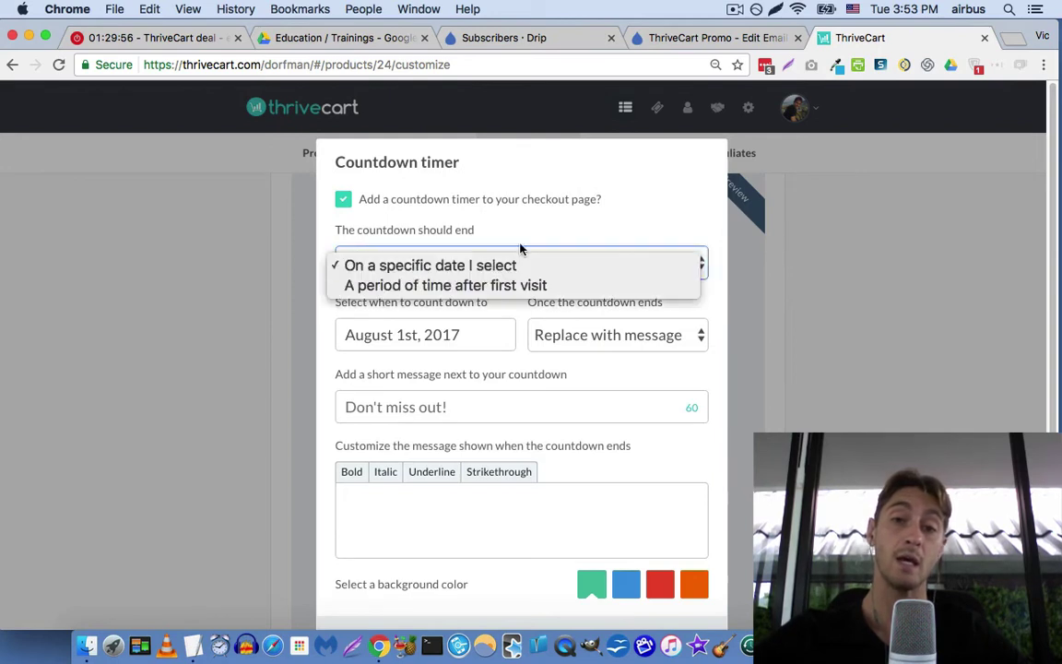
pyautogui.click(434, 285)
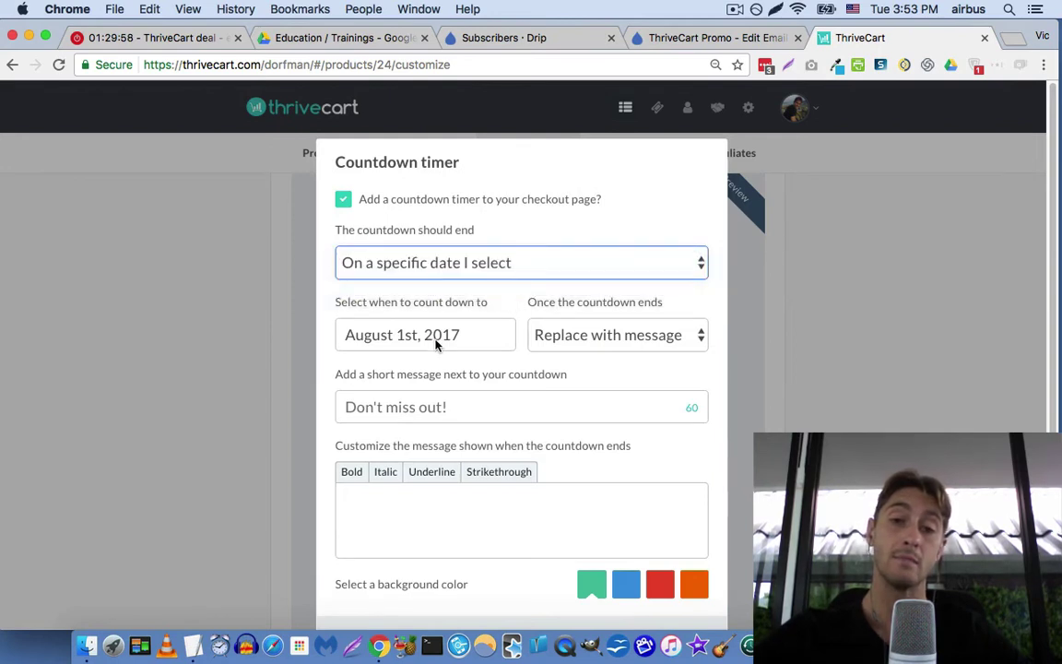
pyautogui.click(369, 336)
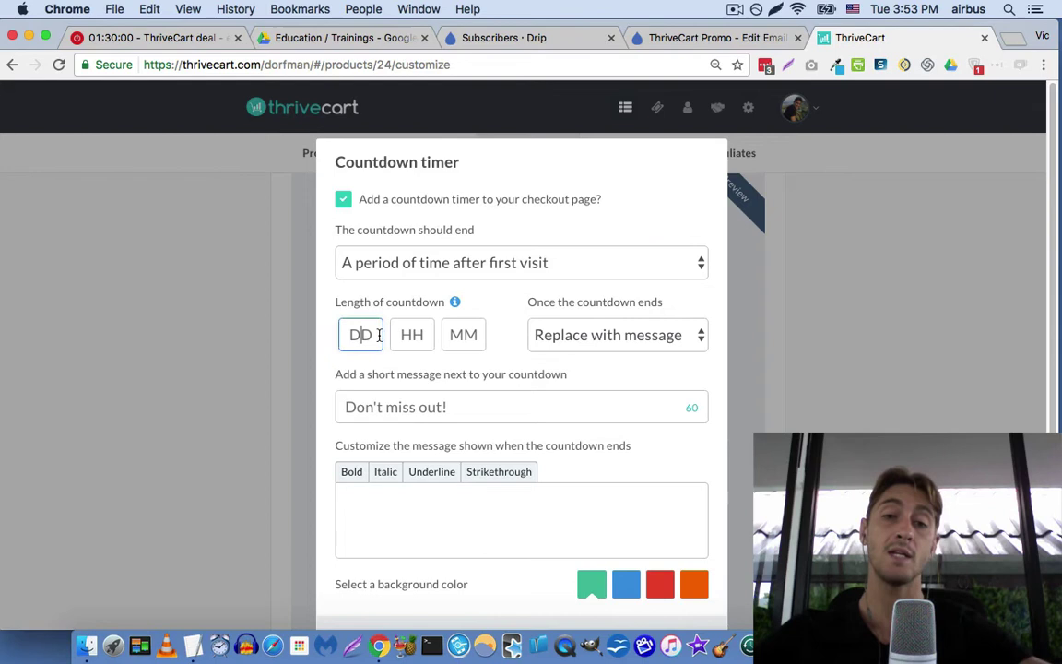
pyautogui.write('1')
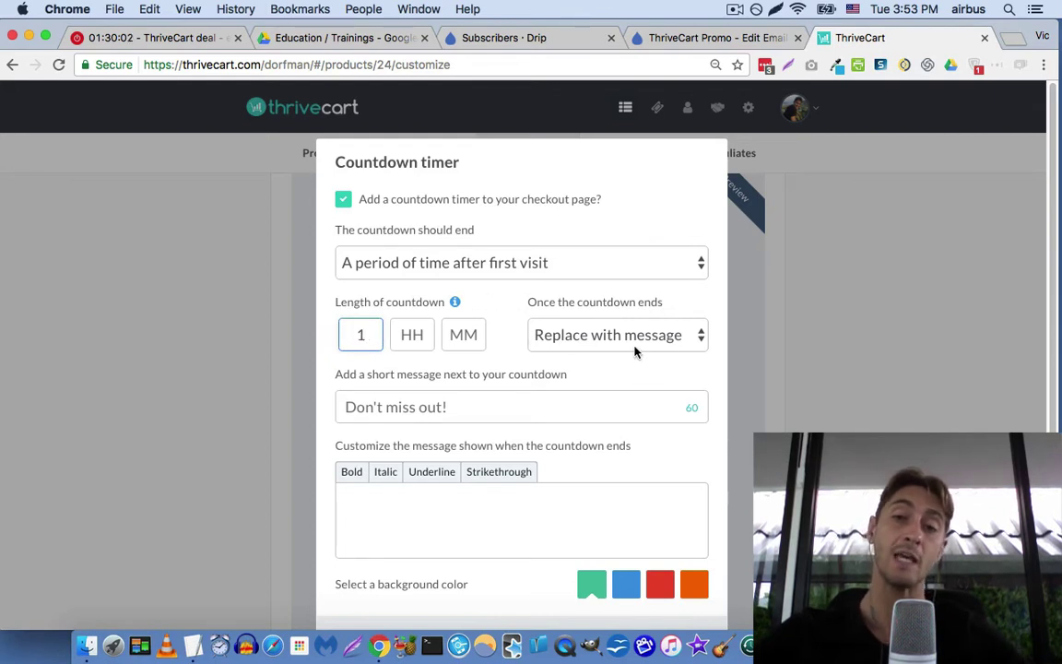
# Set the countdown message to 'Don't miss out! Only 1 day left...' on red, and save.
pyautogui.click(491, 417)
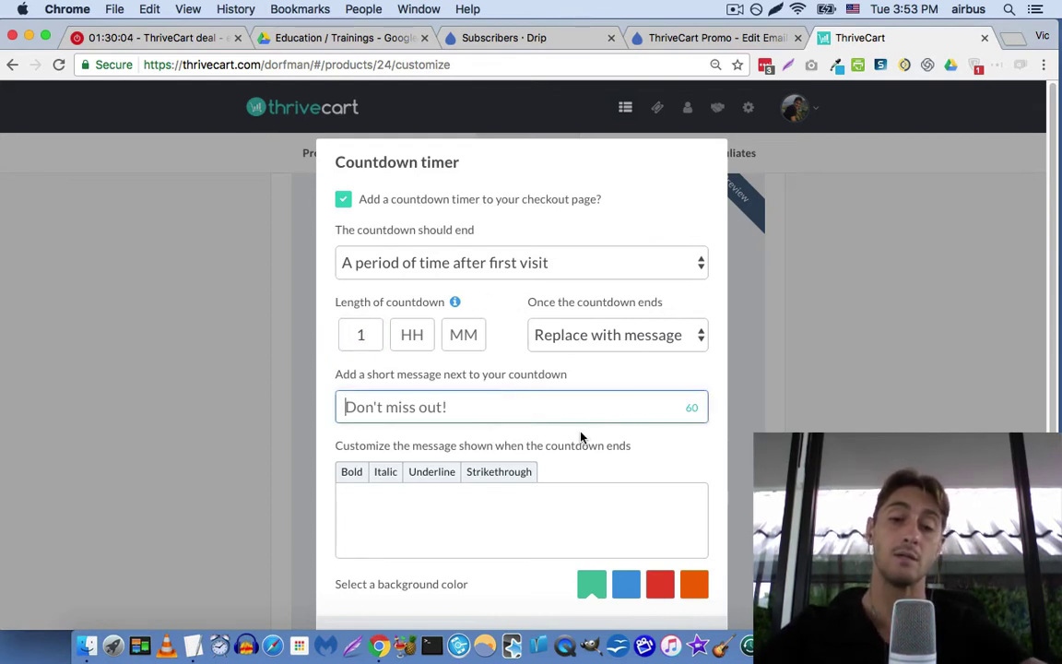
pyautogui.write("Don't miss out,")
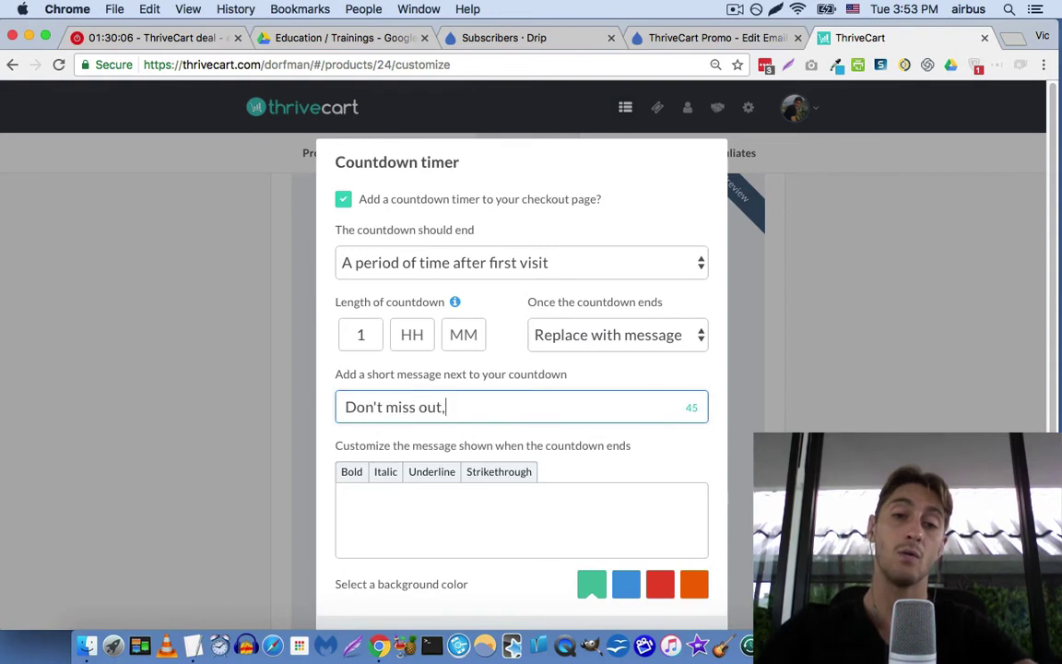
pyautogui.write('Only 1 day le')
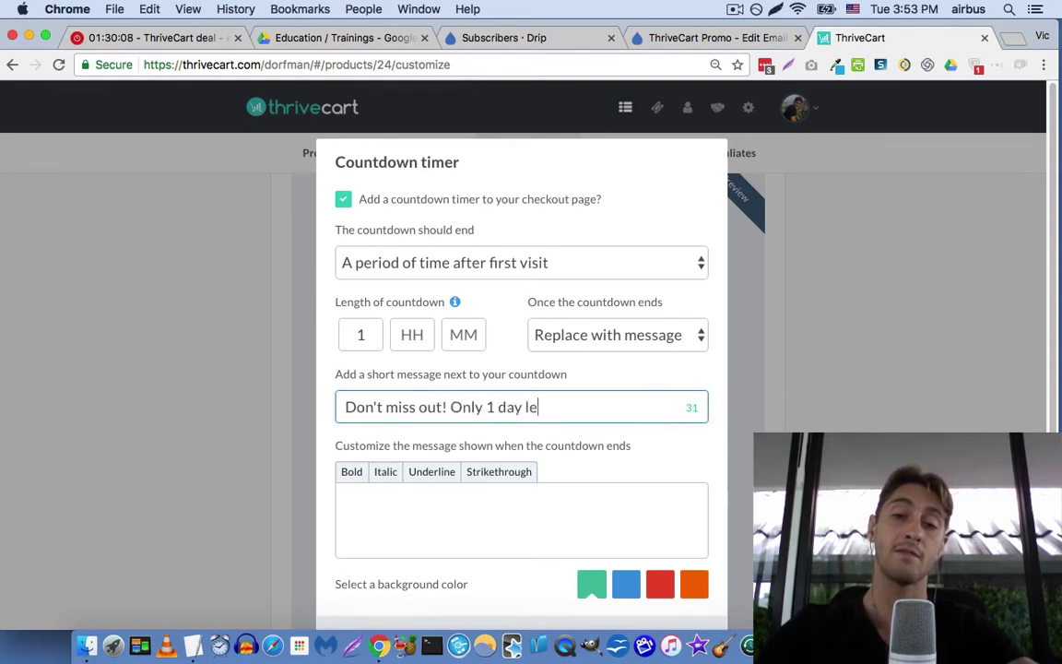
pyautogui.write('...')
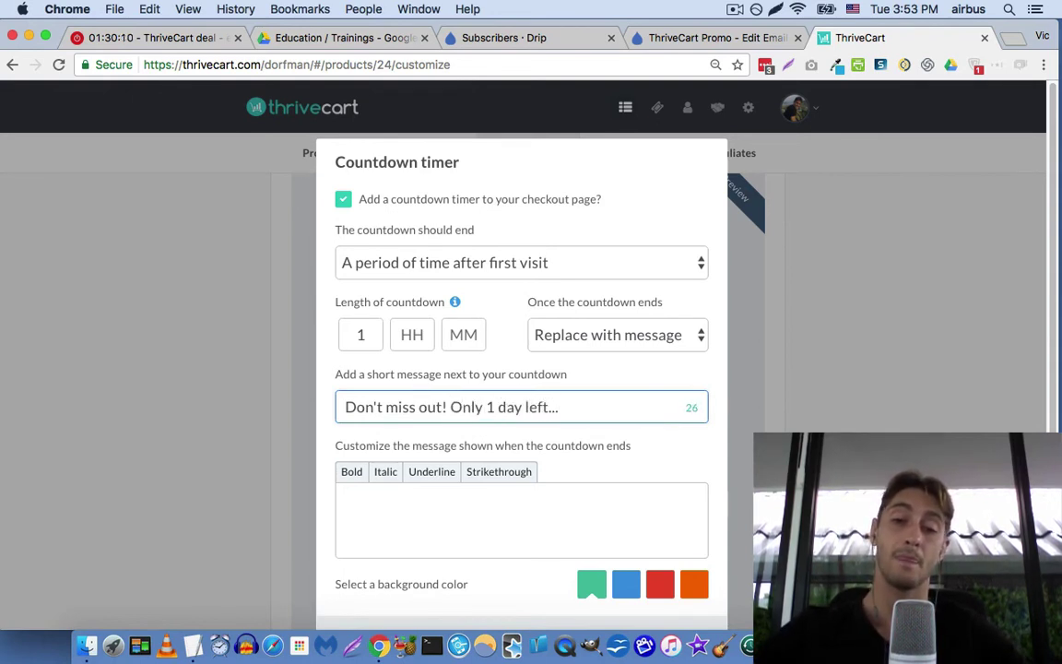
pyautogui.scroll(-1, 635, 582)
pyautogui.click(660, 579)
pyautogui.scroll(-3, 561, 509)
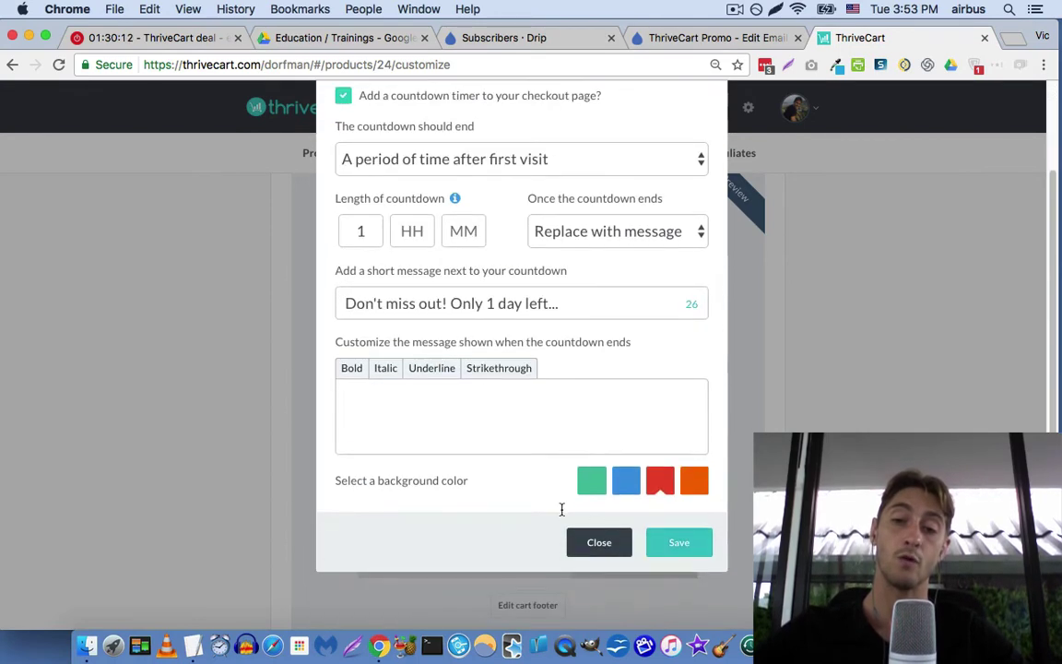
pyautogui.click(674, 543)
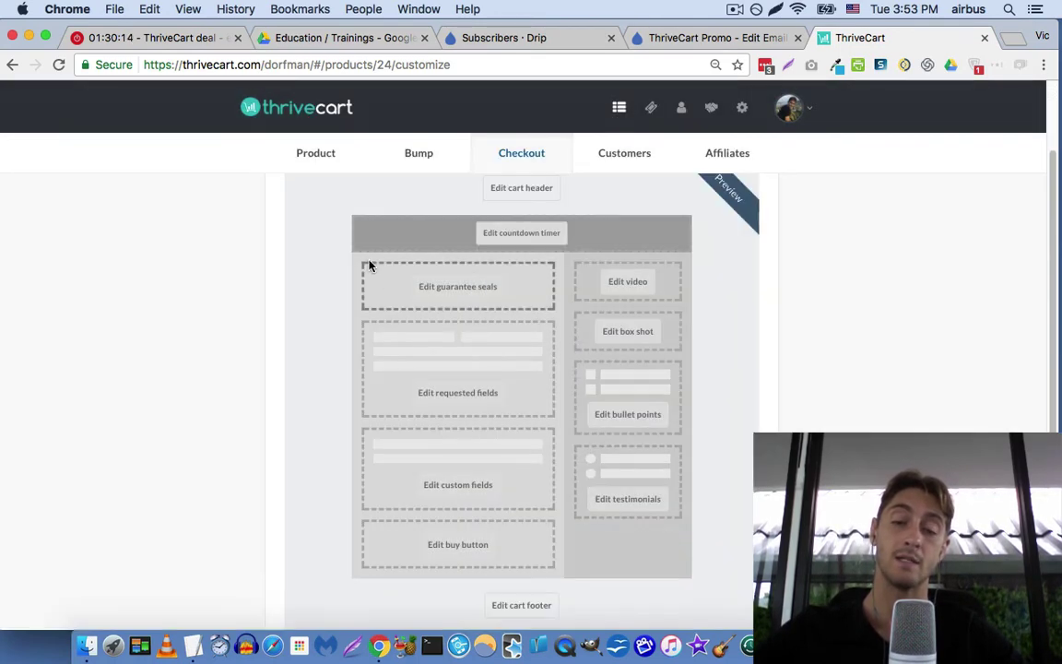
pyautogui.scroll(-2, 389, 274)
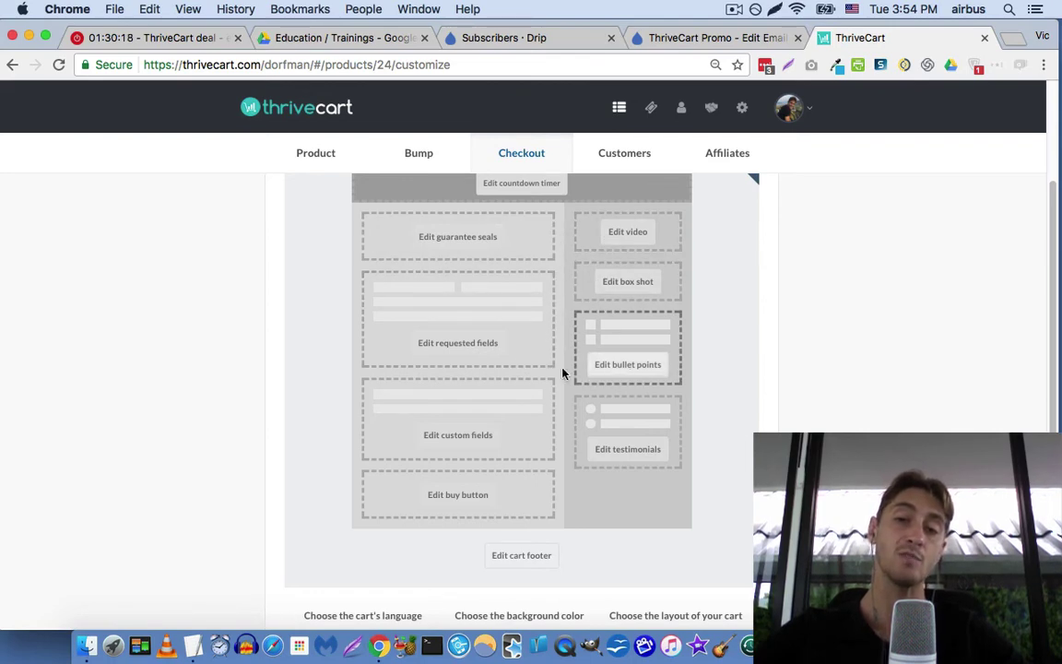
pyautogui.scroll(-3, 516, 351)
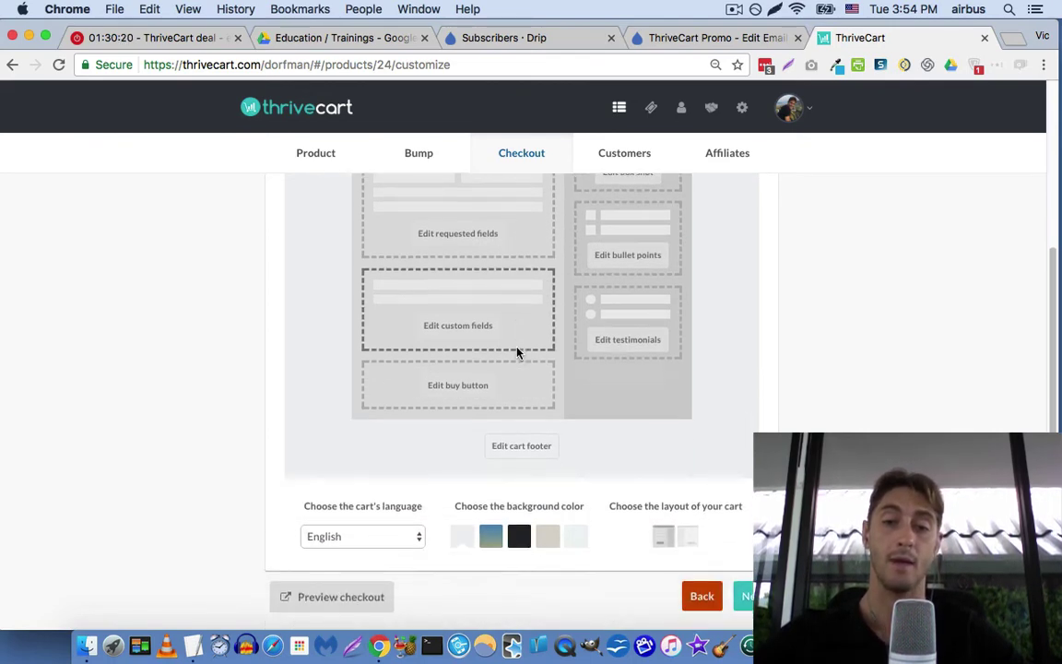
pyautogui.scroll(-2, 513, 351)
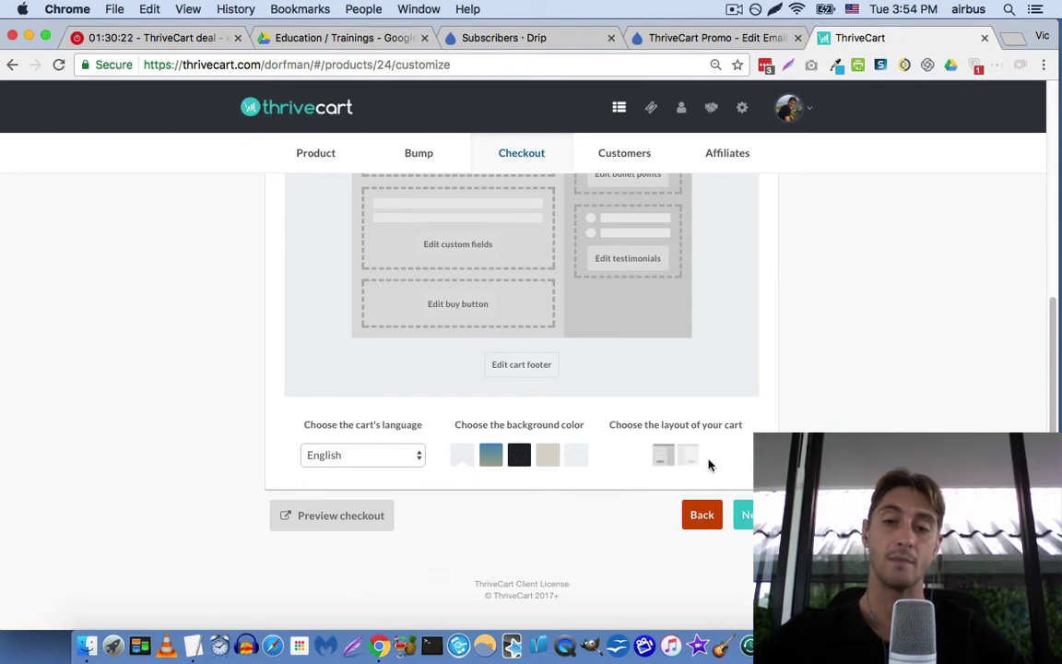
pyautogui.click(369, 516)
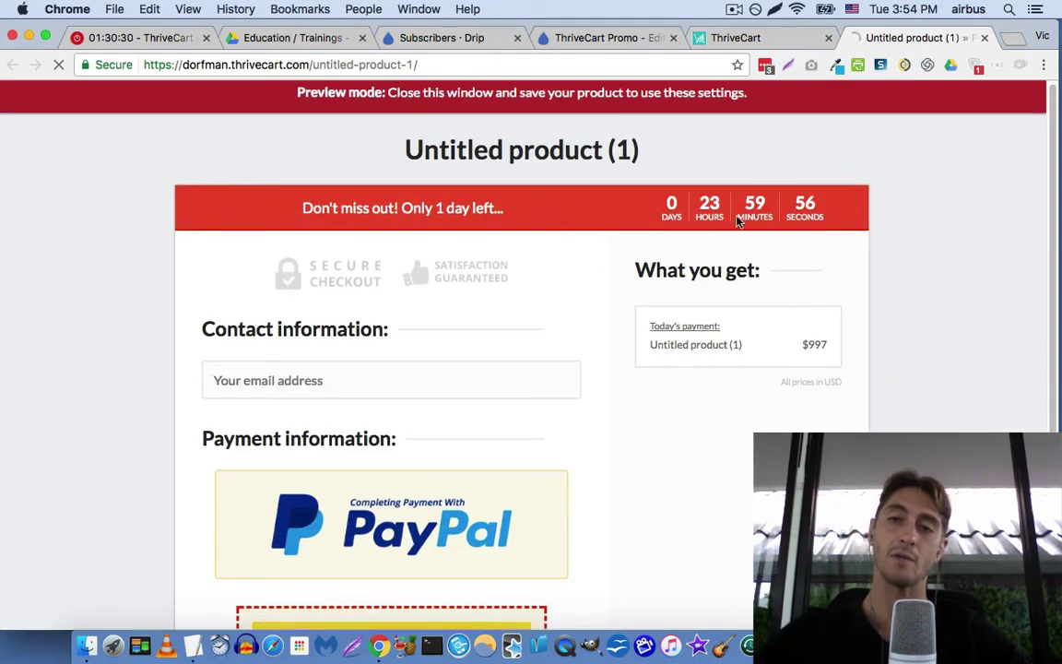
pyautogui.scroll(-5, 359, 316)
pyautogui.scroll(2, 362, 316)
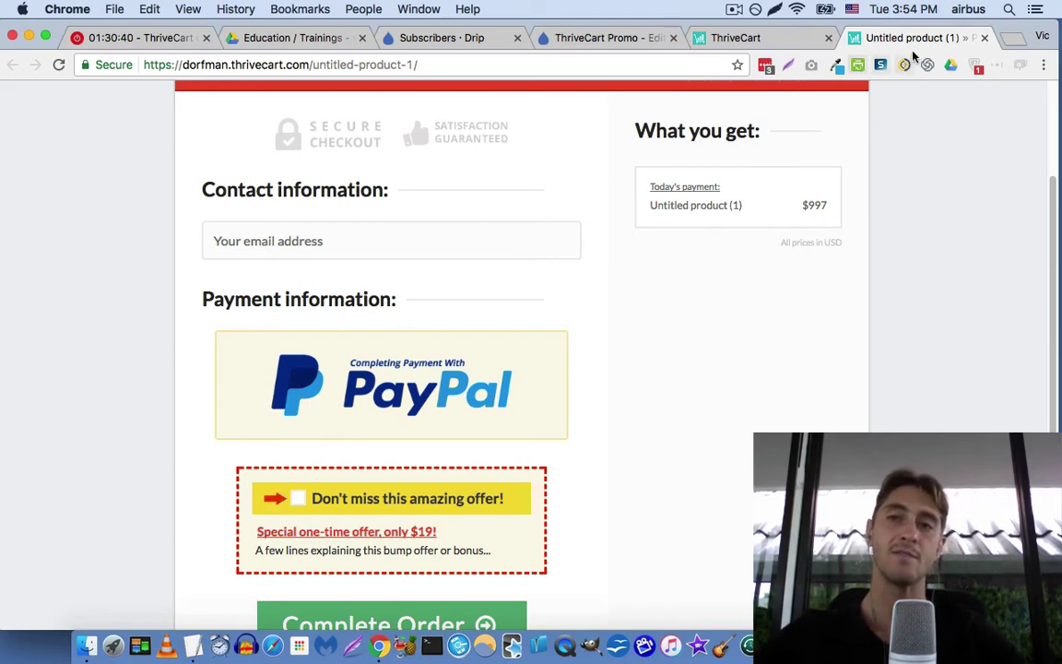
# Close the checkout preview and switch to editing the Success page.
pyautogui.click(985, 39)
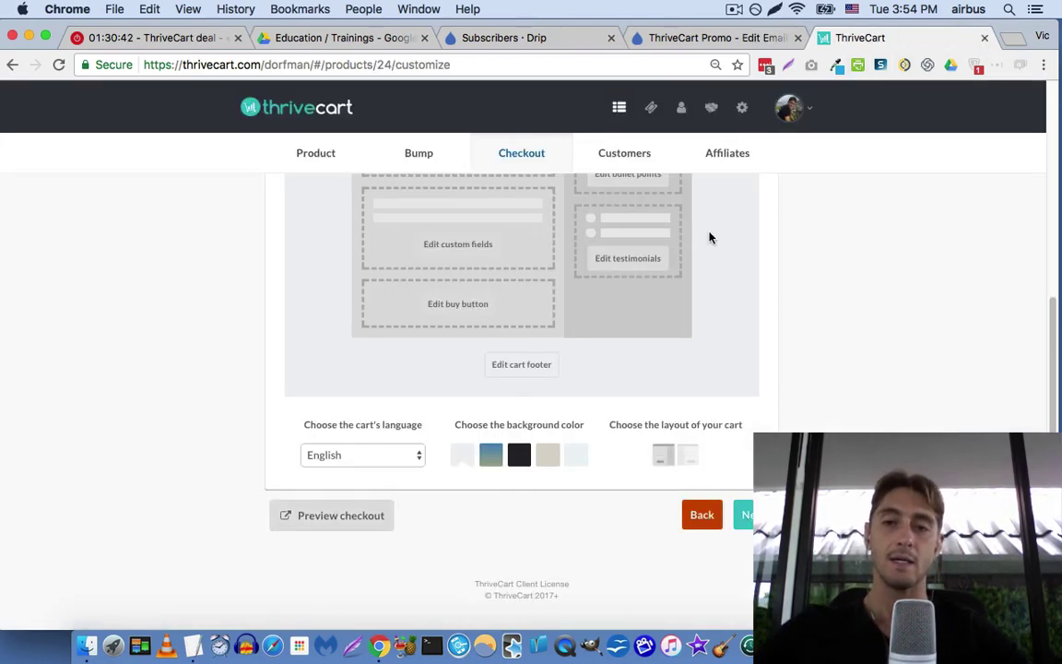
pyautogui.click(748, 514)
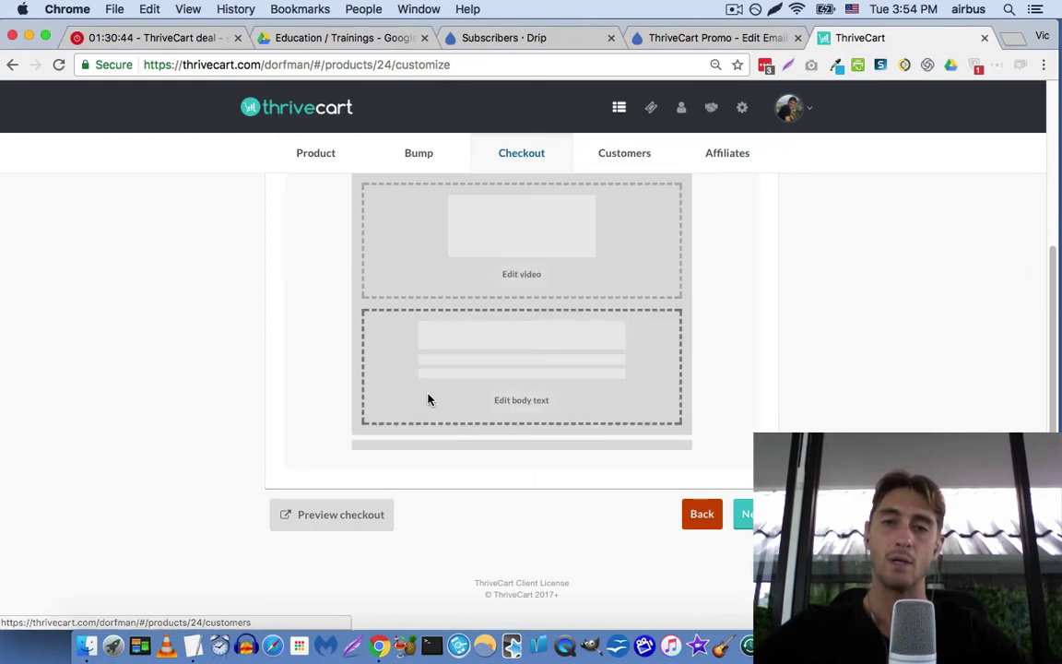
pyautogui.scroll(3, 434, 387)
pyautogui.scroll(1, 449, 244)
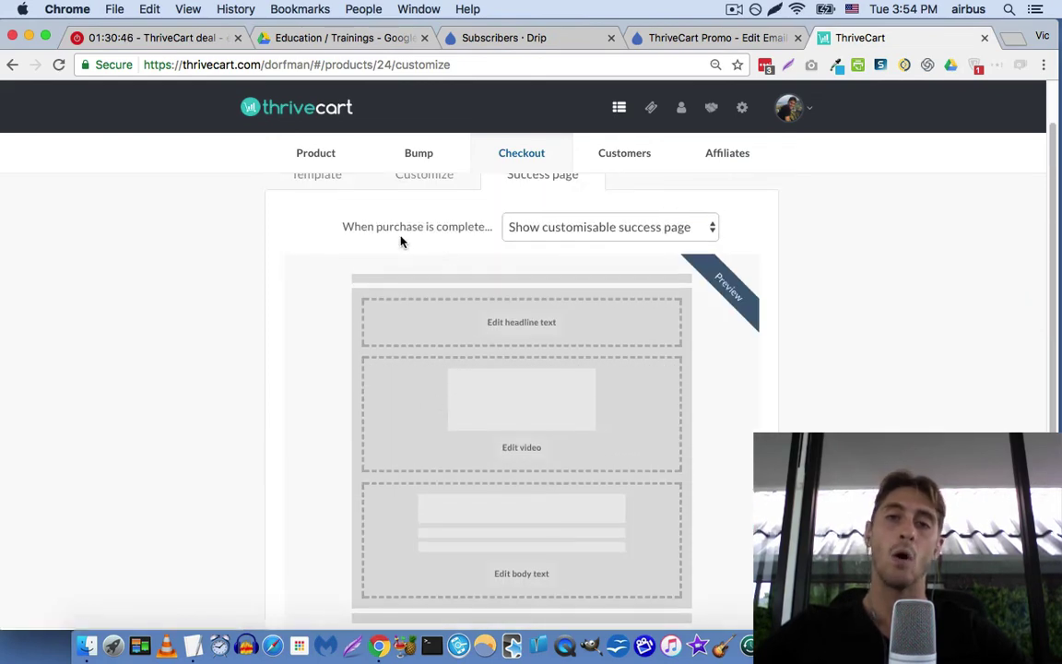
pyautogui.scroll(1, 401, 242)
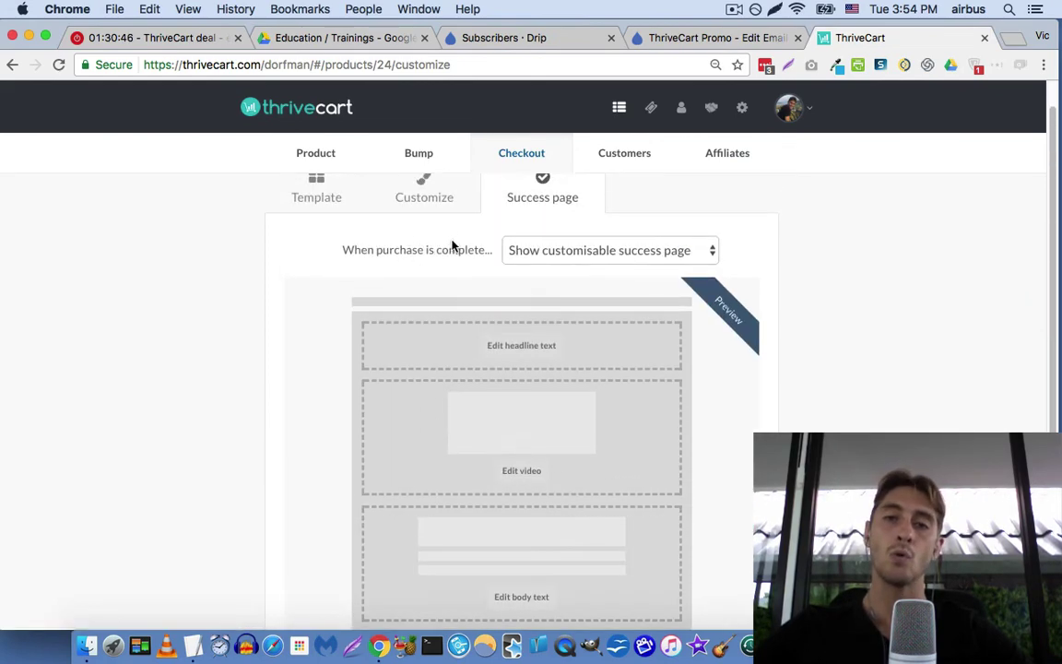
# Keep the customisable success page after purchase, and view the body text settings without changes.
pyautogui.click(557, 262)
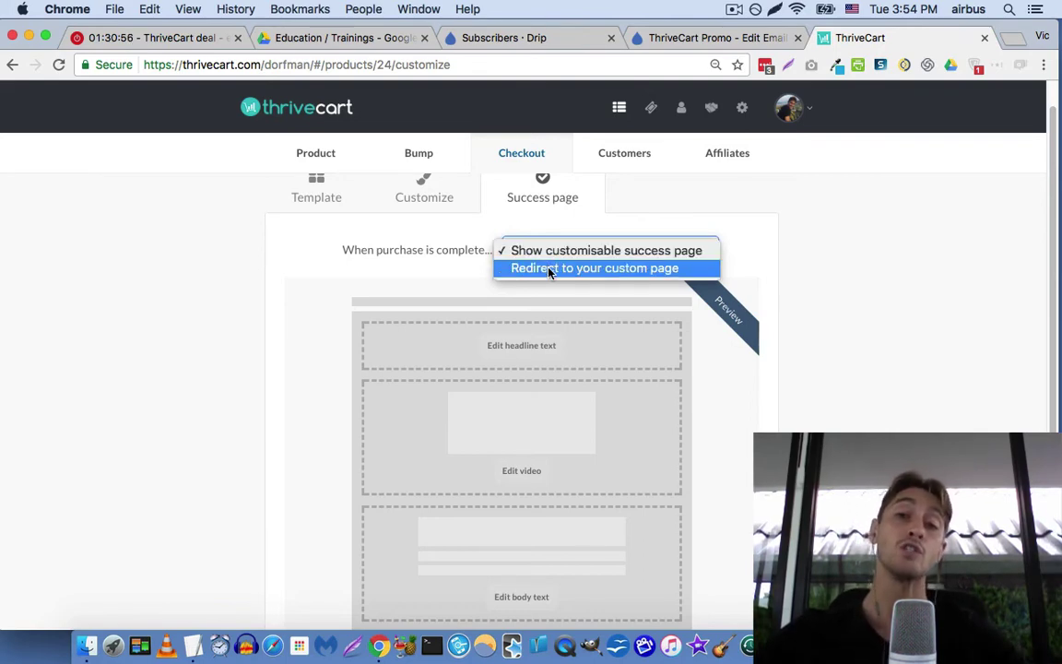
pyautogui.click(857, 256)
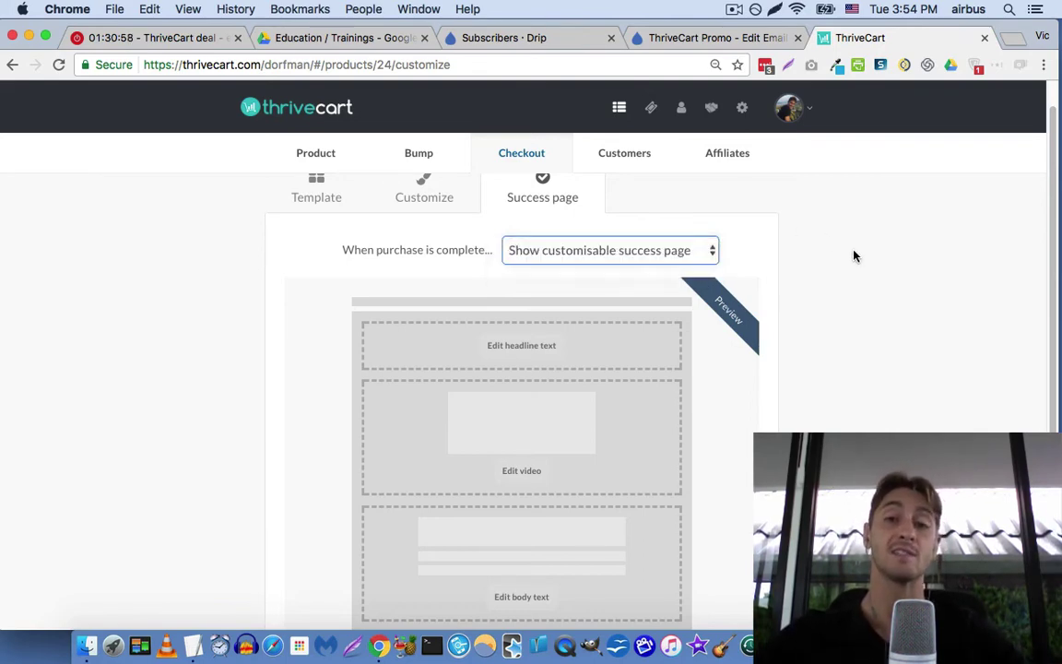
pyautogui.scroll(-2, 595, 333)
pyautogui.scroll(-1, 595, 334)
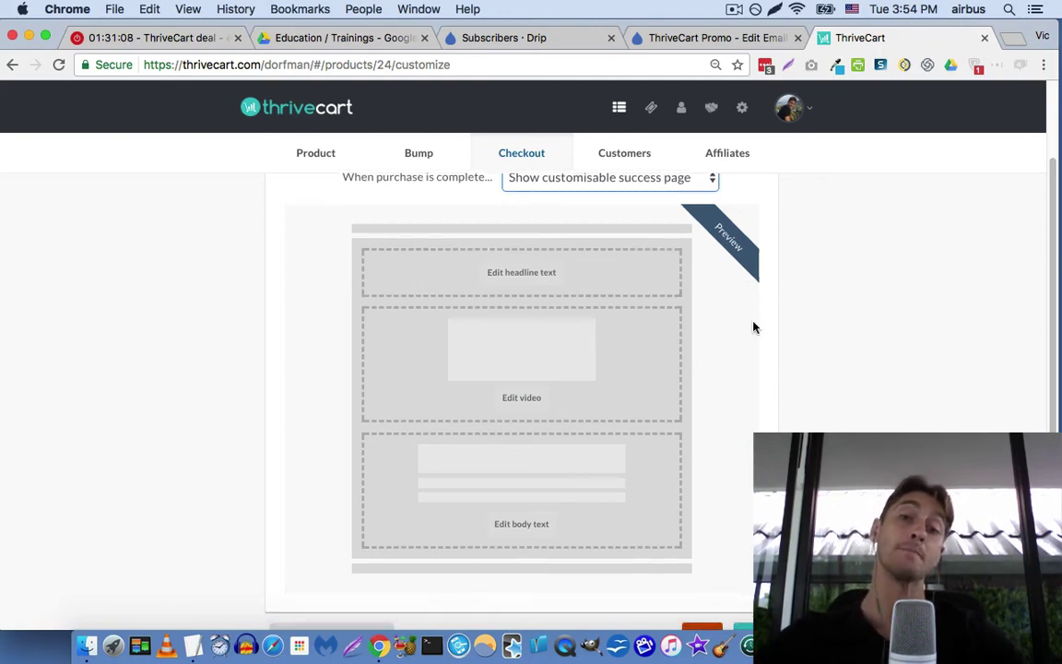
pyautogui.scroll(-3, 754, 324)
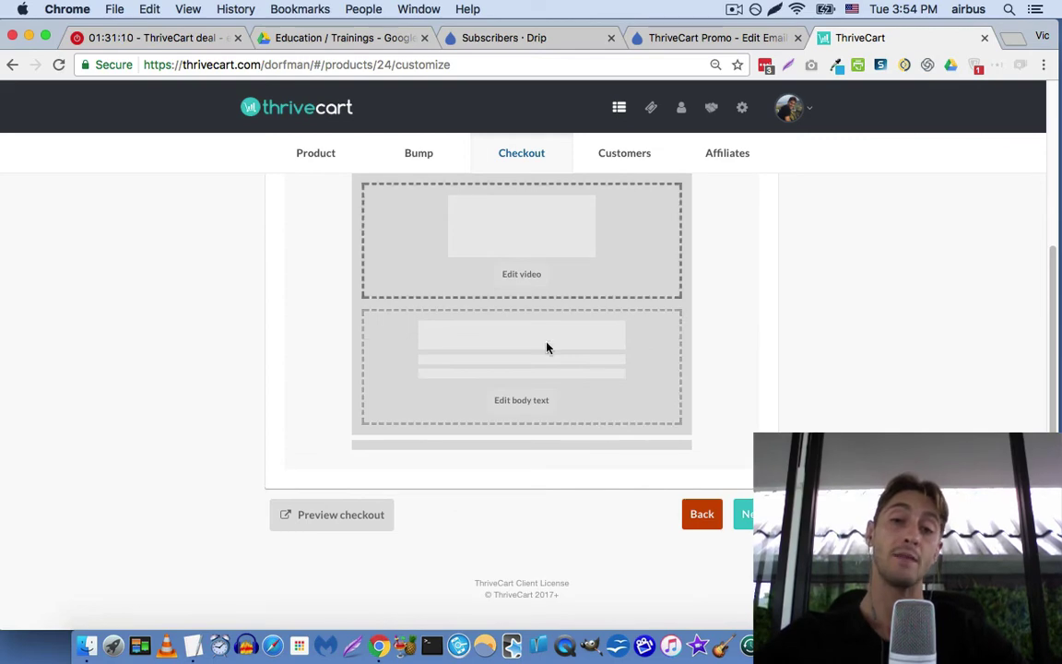
pyautogui.click(531, 409)
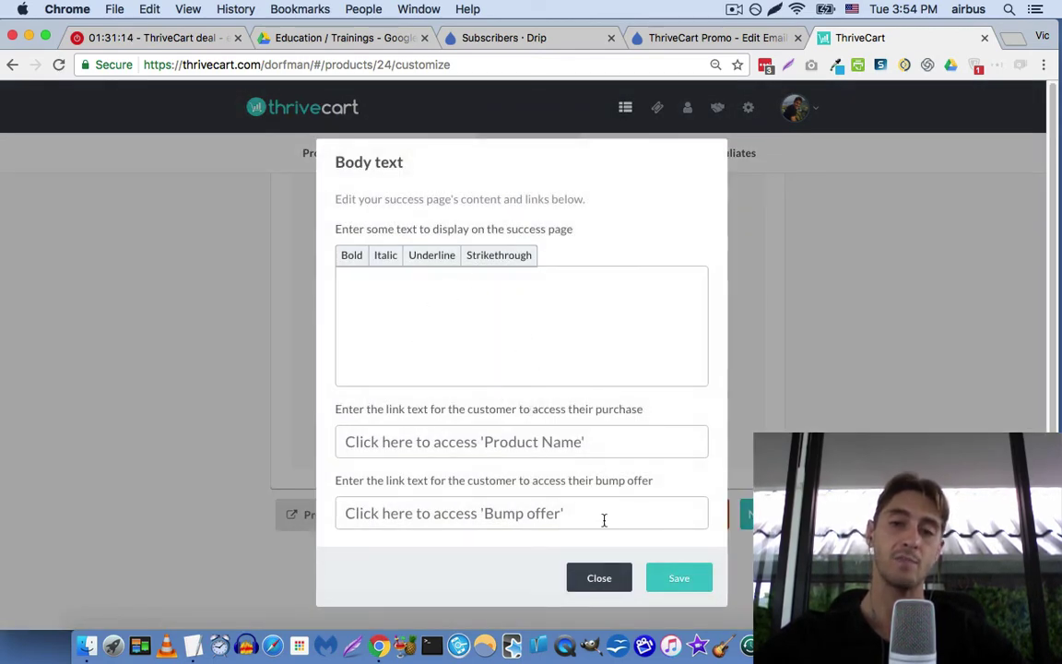
pyautogui.click(616, 577)
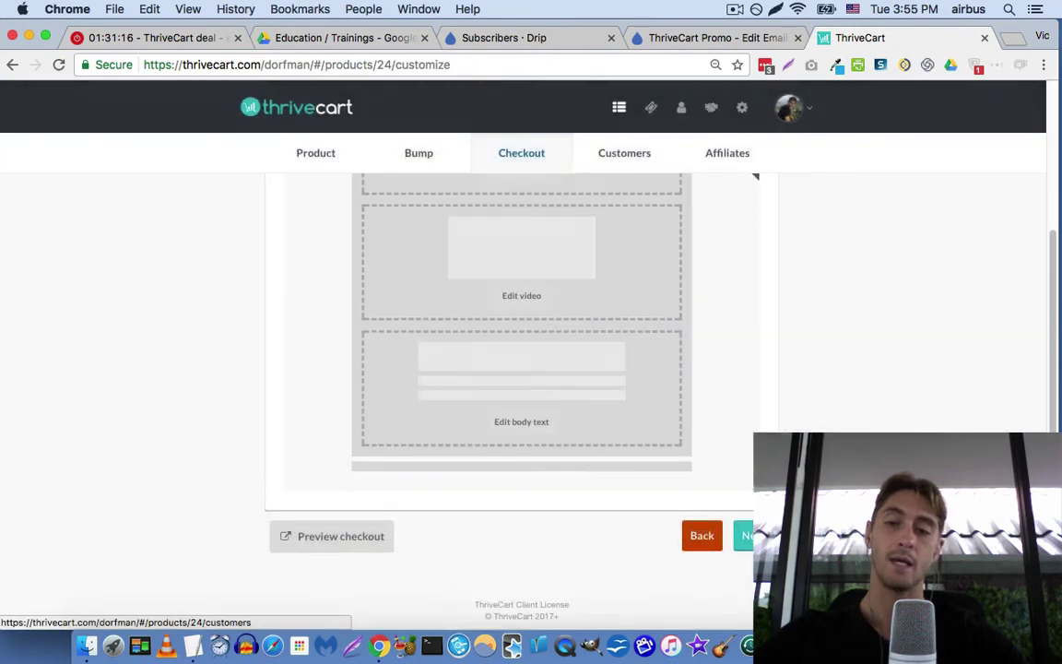
# On the customer behaviour rules step, add a new rule using the Drip service.
pyautogui.click(745, 534)
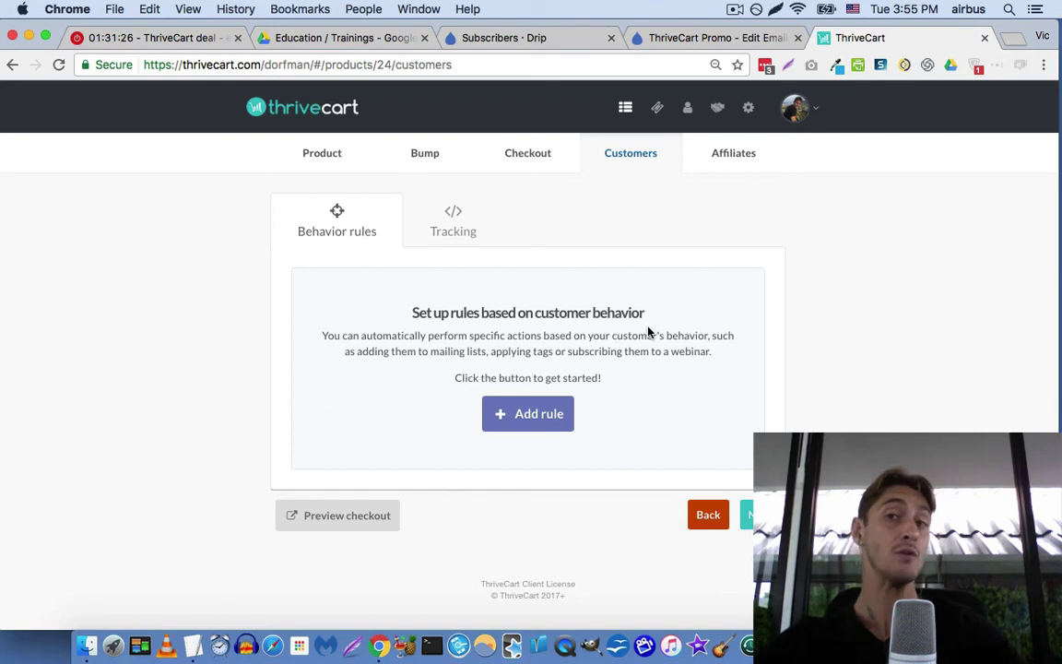
pyautogui.click(519, 413)
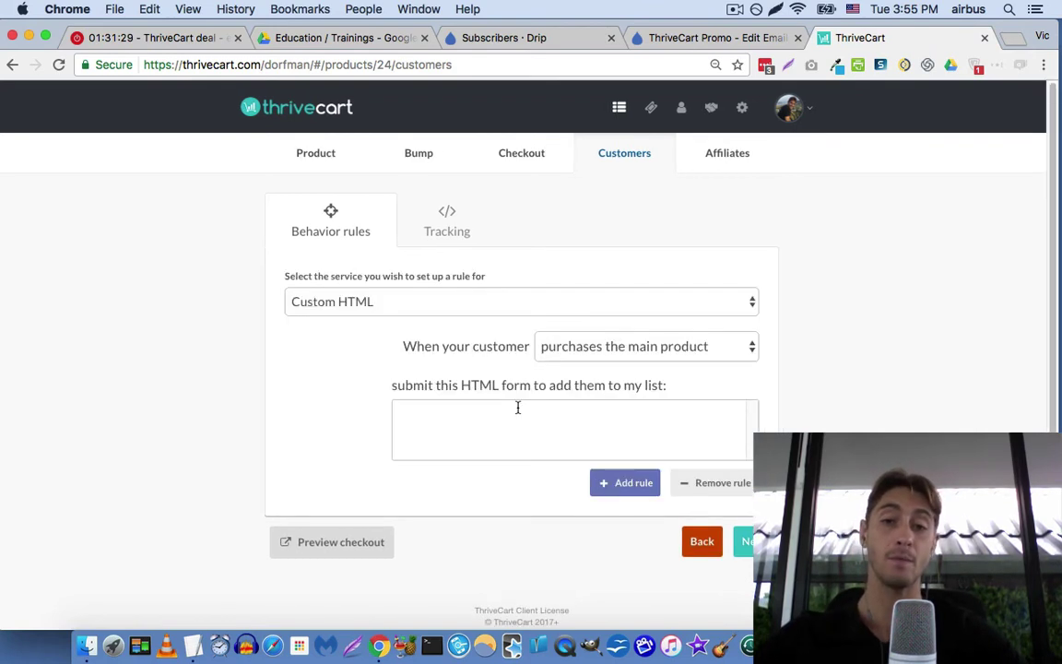
pyautogui.click(403, 306)
pyautogui.click(323, 264)
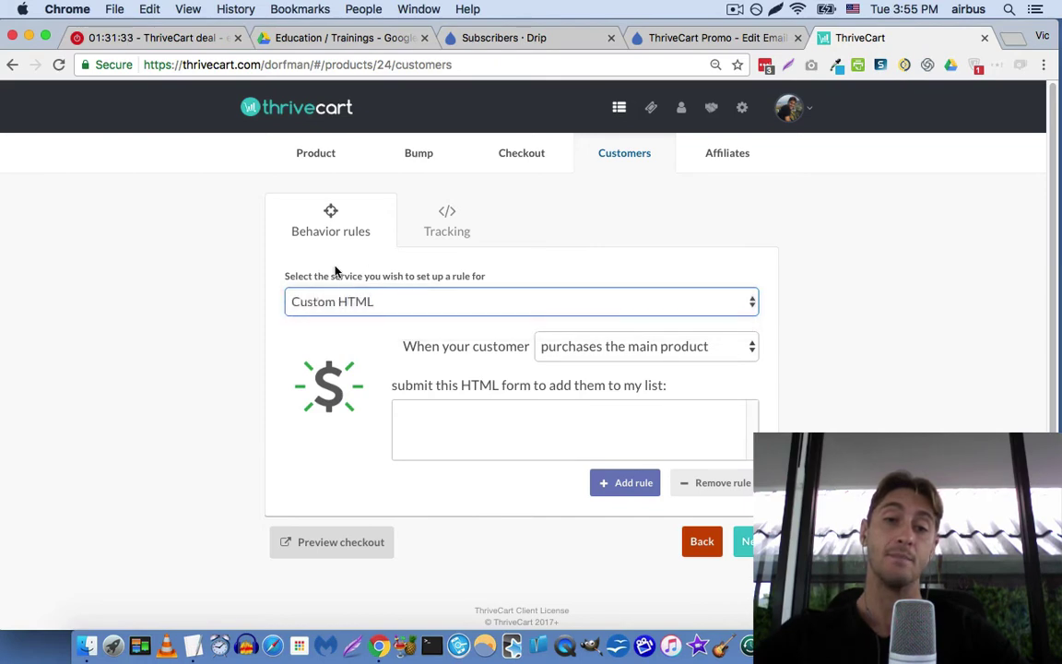
pyautogui.click(350, 300)
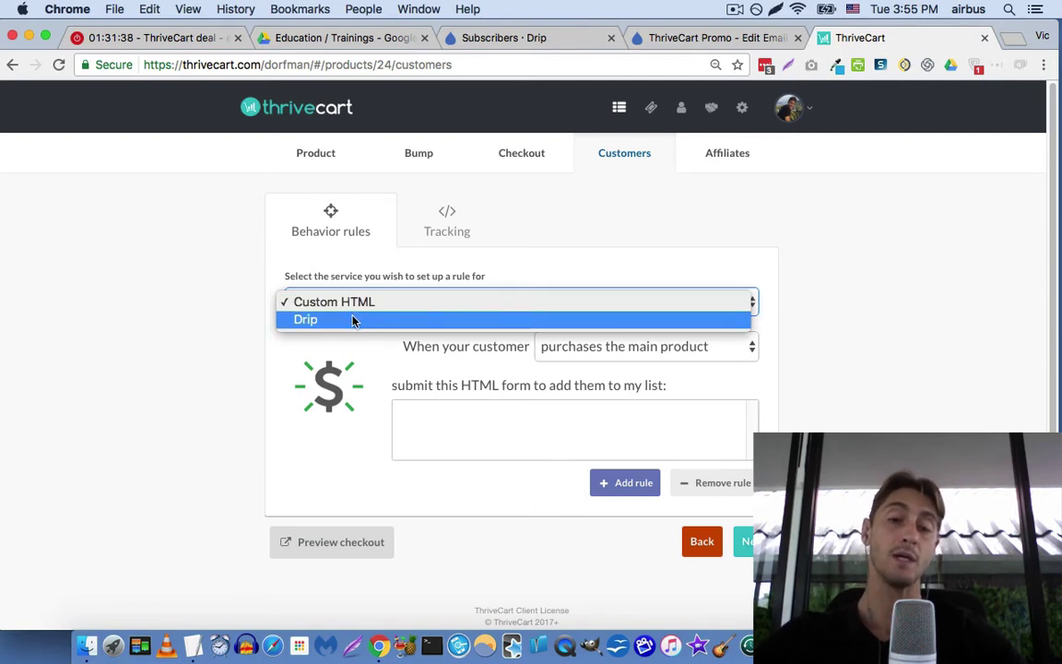
pyautogui.click(356, 320)
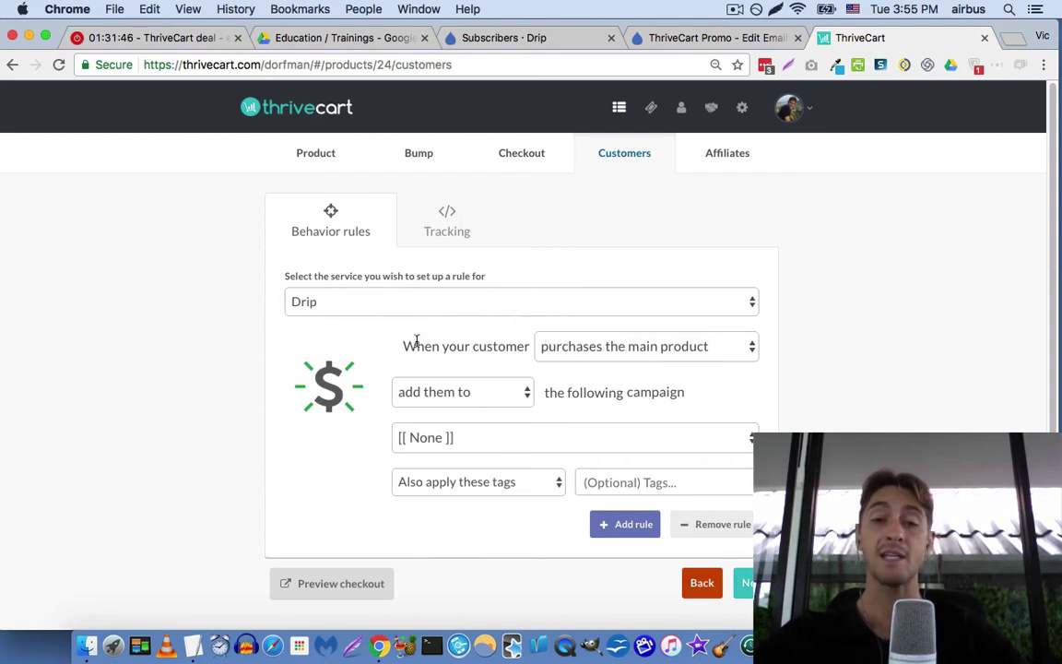
# Keep the 'purchases the main product' trigger and add buyers to the 6 Weeks Loop campaign.
pyautogui.click(603, 347)
pyautogui.click(603, 347)
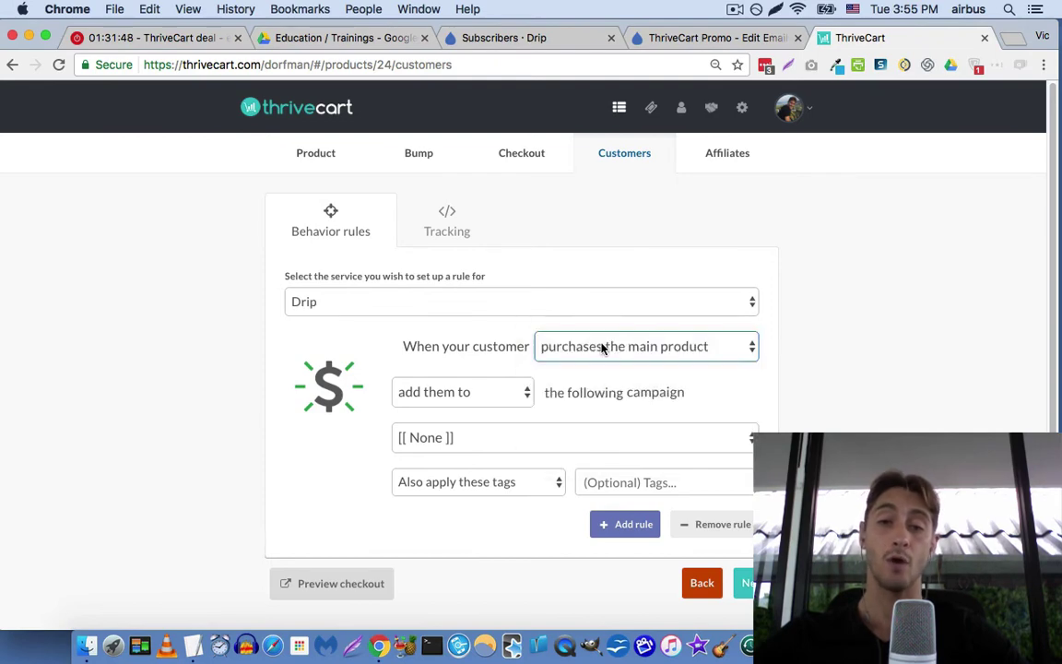
pyautogui.click(486, 394)
pyautogui.click(427, 378)
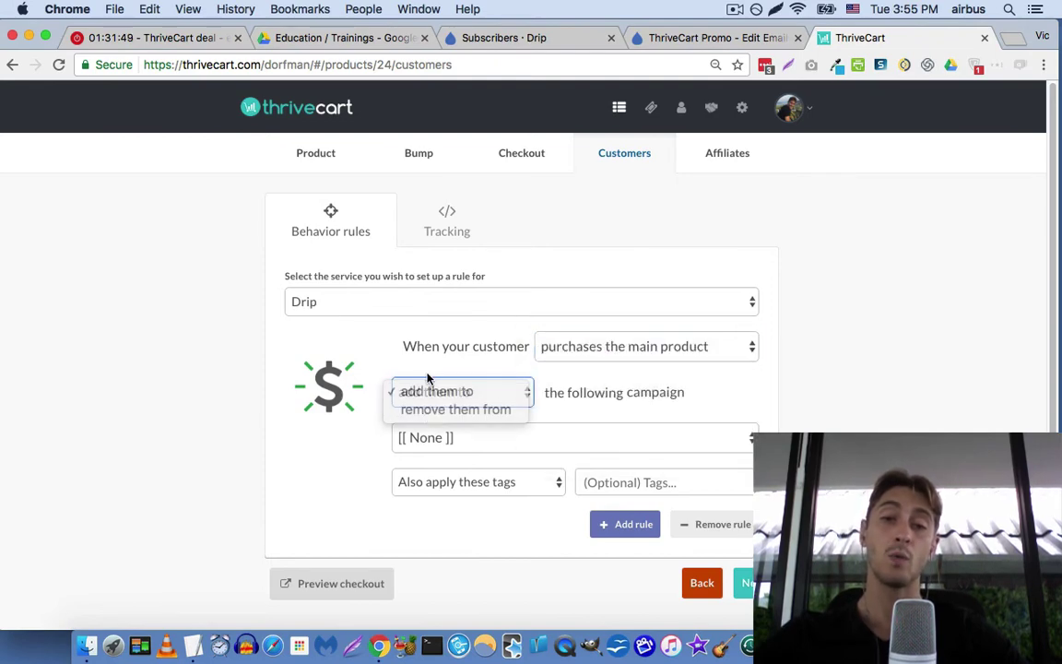
pyautogui.click(445, 437)
pyautogui.click(381, 402)
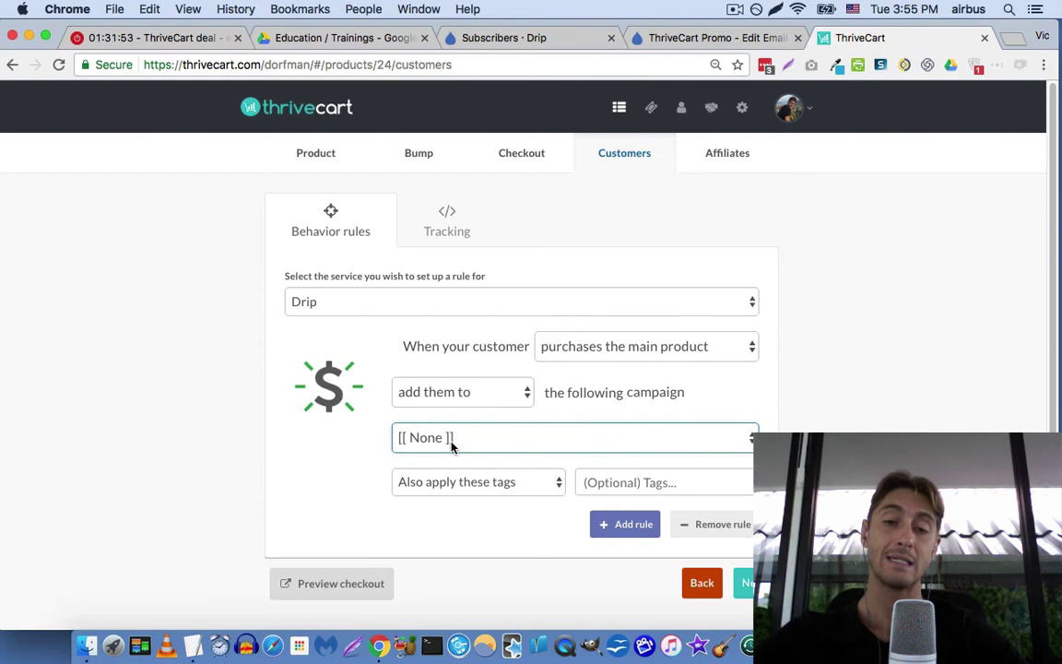
pyautogui.click(450, 442)
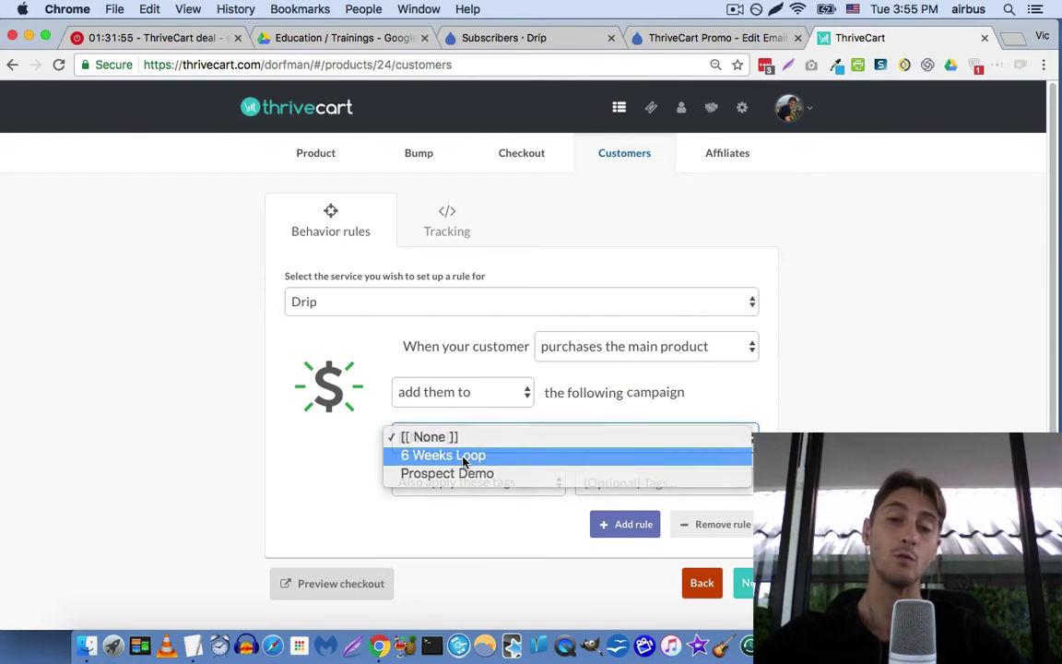
pyautogui.click(408, 455)
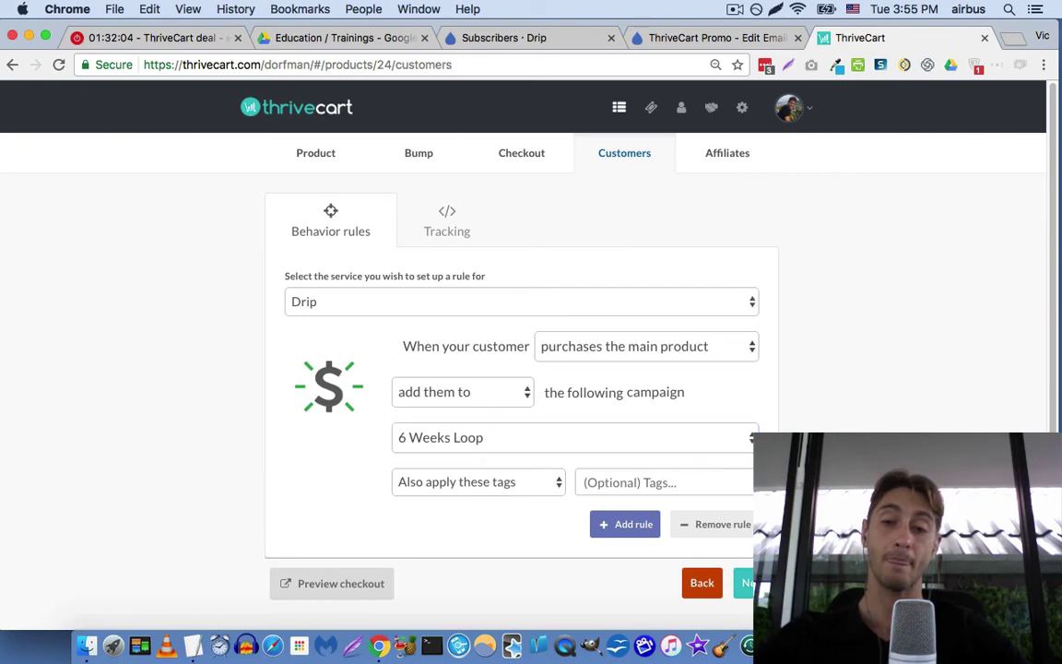
# Go back to the customer rules and add a second behaviour rule.
pyautogui.click(745, 583)
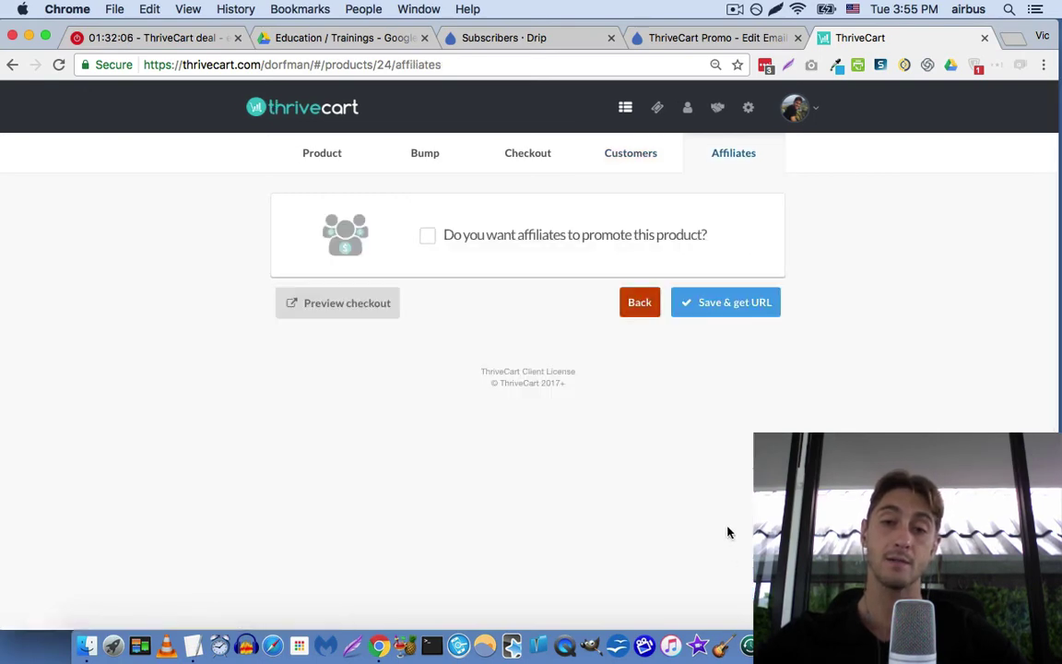
pyautogui.click(649, 314)
pyautogui.scroll(-2, 700, 350)
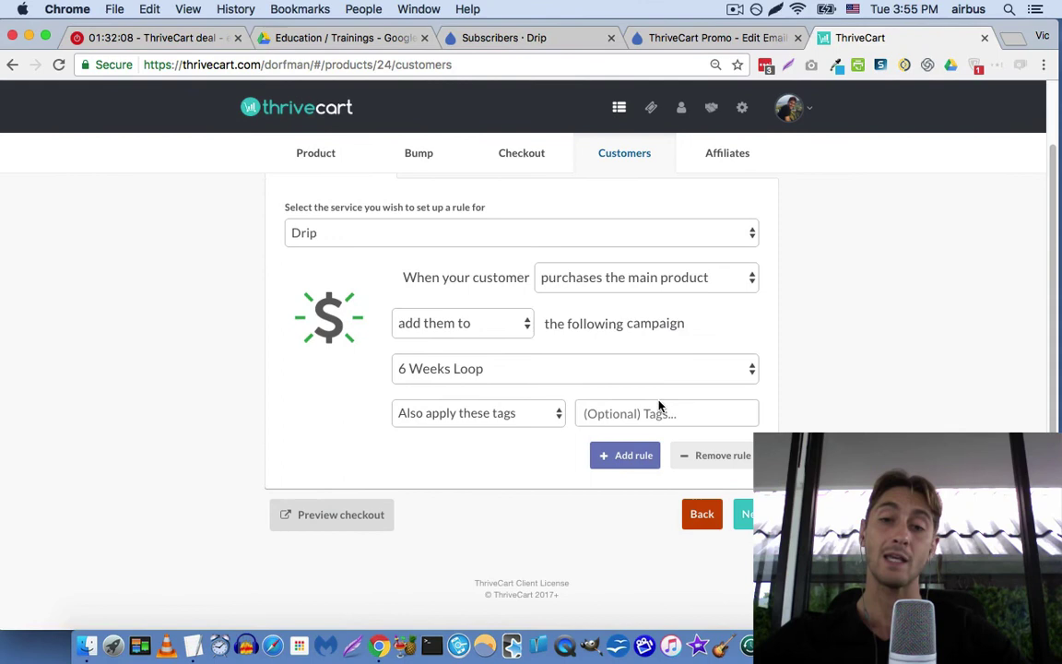
pyautogui.click(654, 460)
pyautogui.scroll(-3, 636, 419)
# Trigger the new rule on 'abandons the cart' and continue to the affiliates step.
pyautogui.click(645, 291)
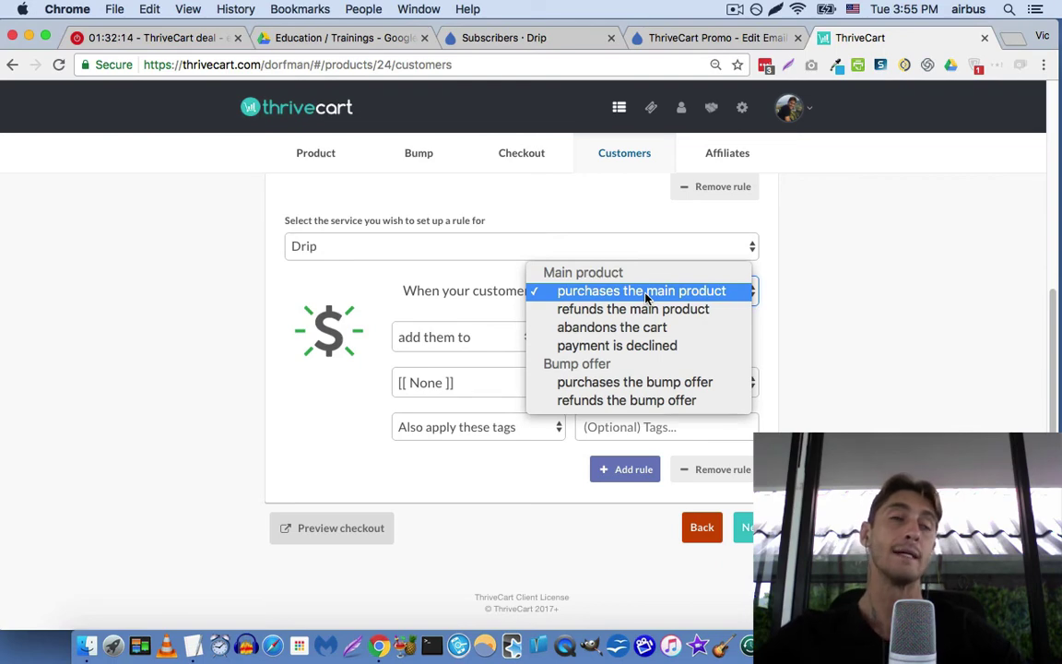
pyautogui.click(604, 328)
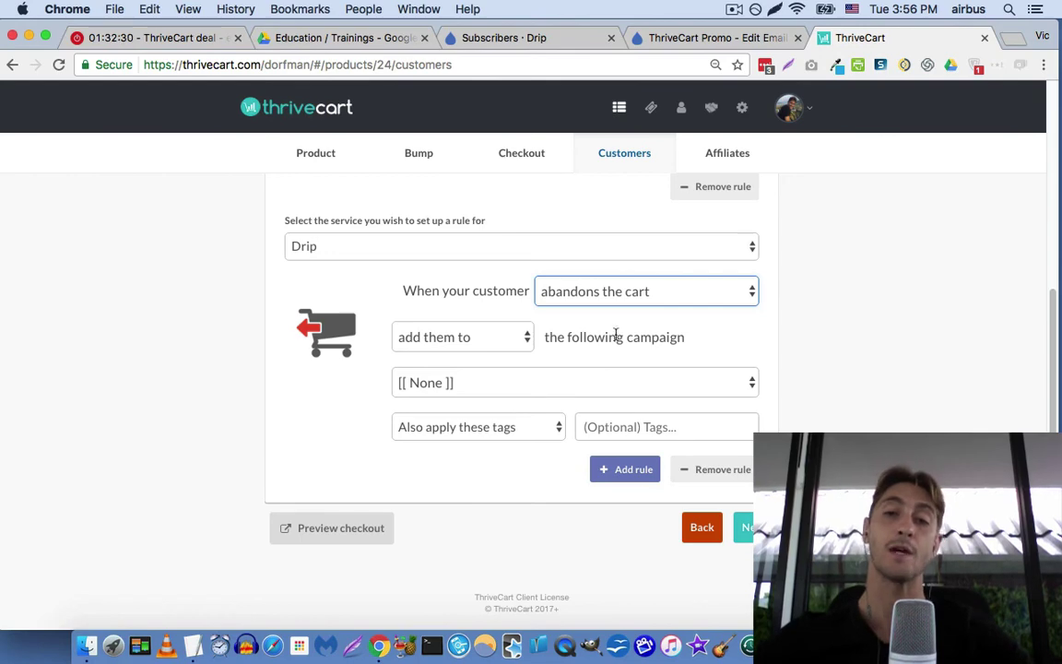
pyautogui.scroll(3, 616, 337)
pyautogui.scroll(3, 639, 301)
pyautogui.scroll(-3, 643, 300)
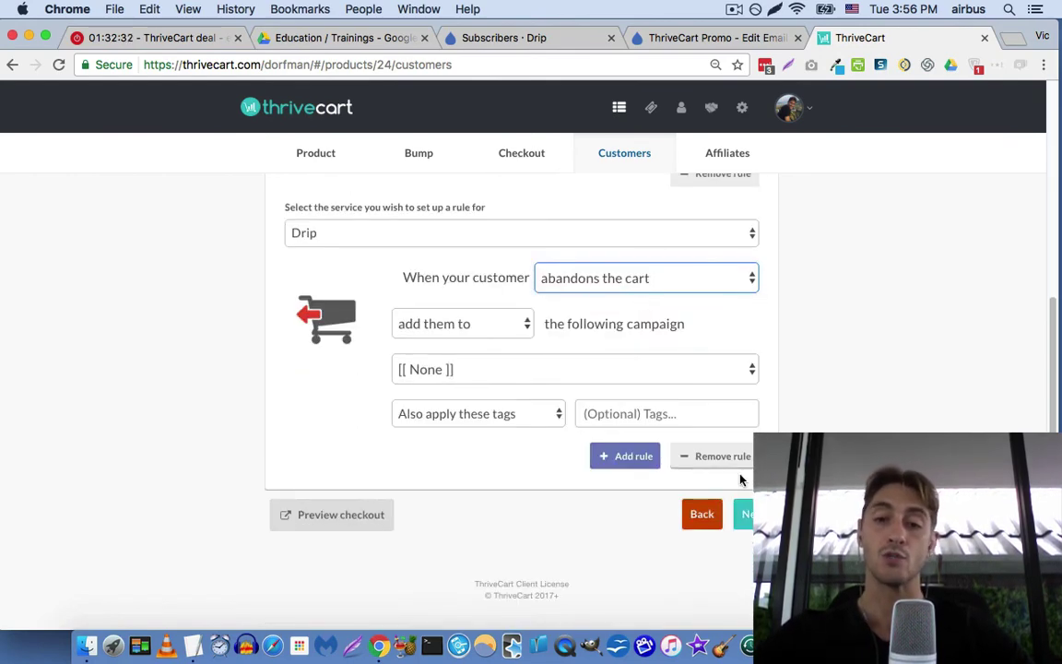
pyautogui.click(748, 516)
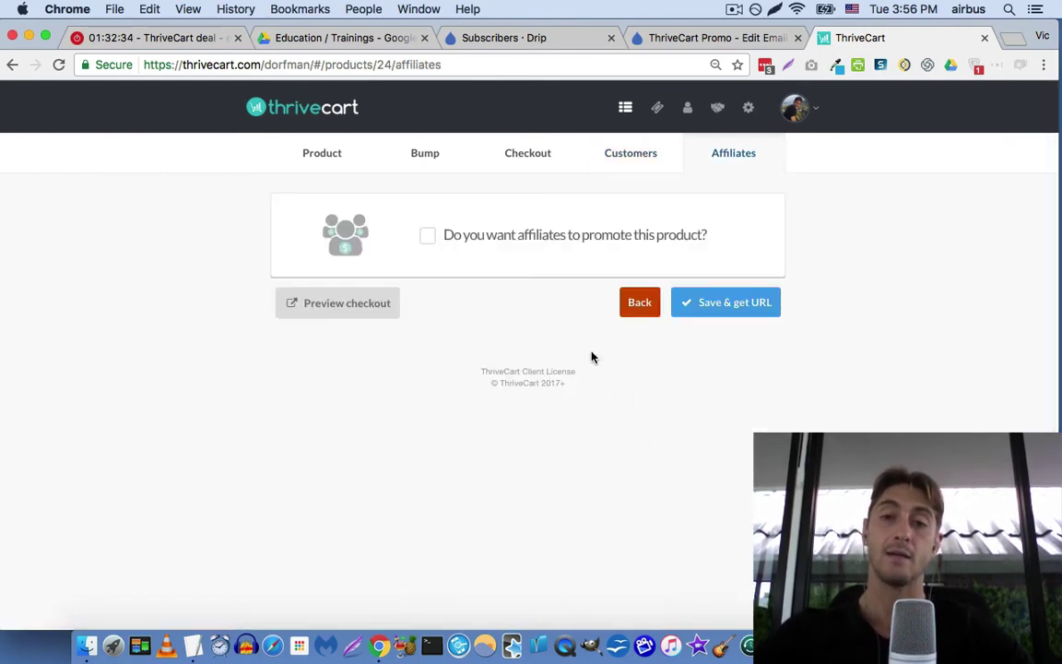
pyautogui.click(428, 239)
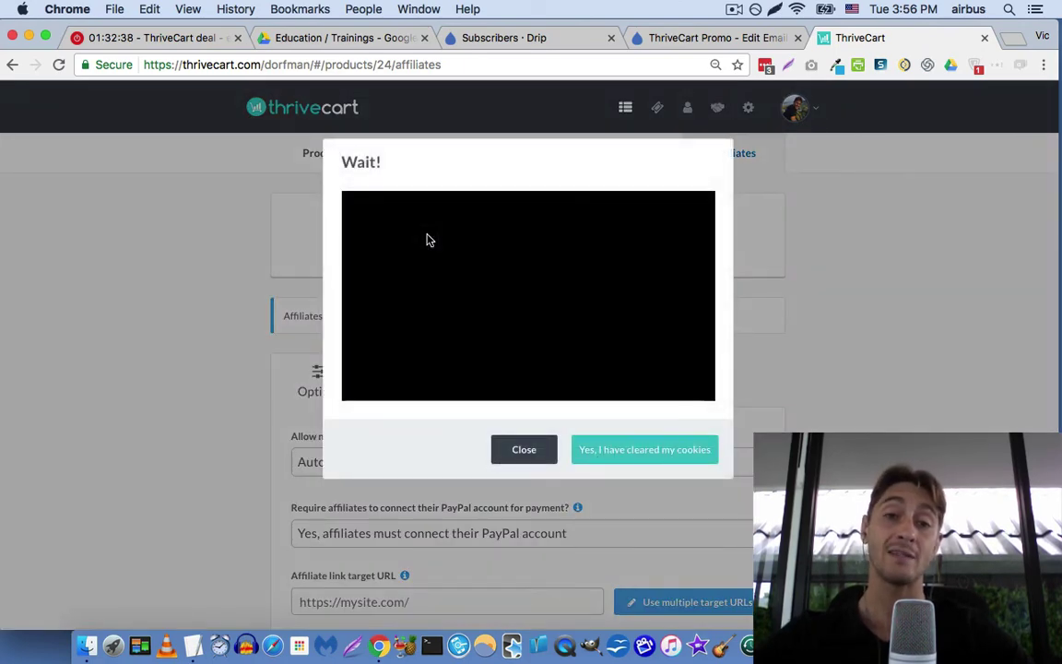
pyautogui.click(517, 445)
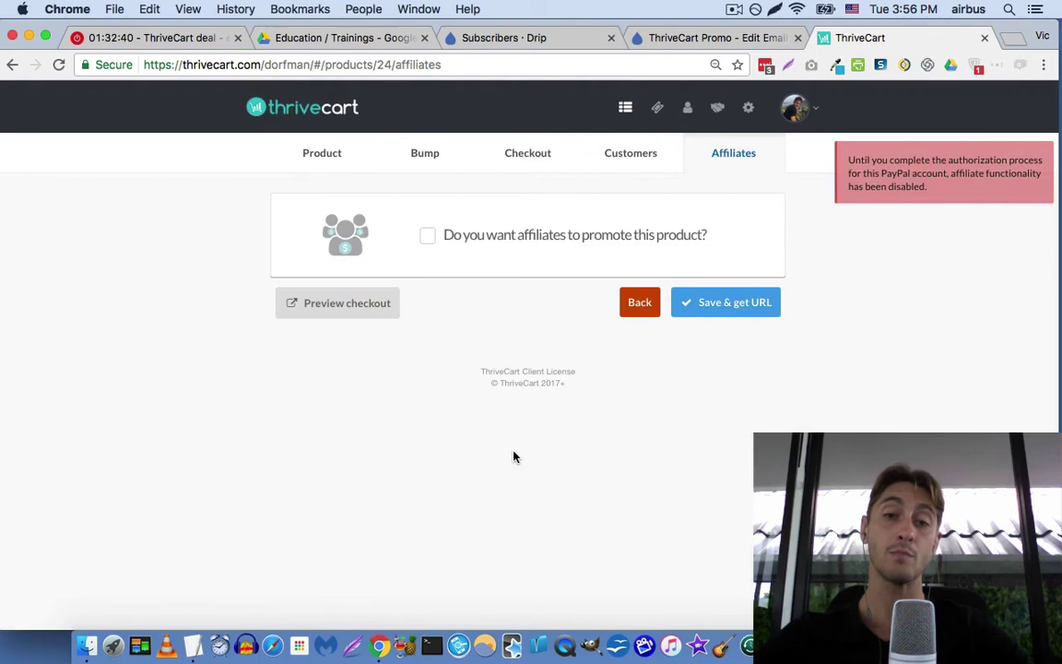
pyautogui.click(430, 239)
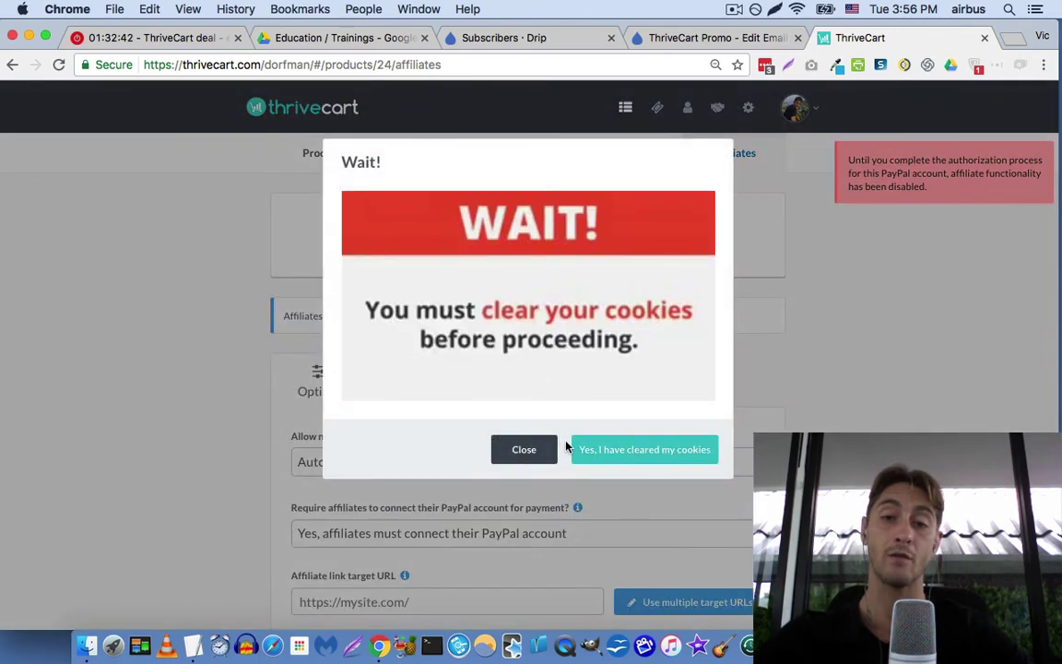
pyautogui.click(623, 455)
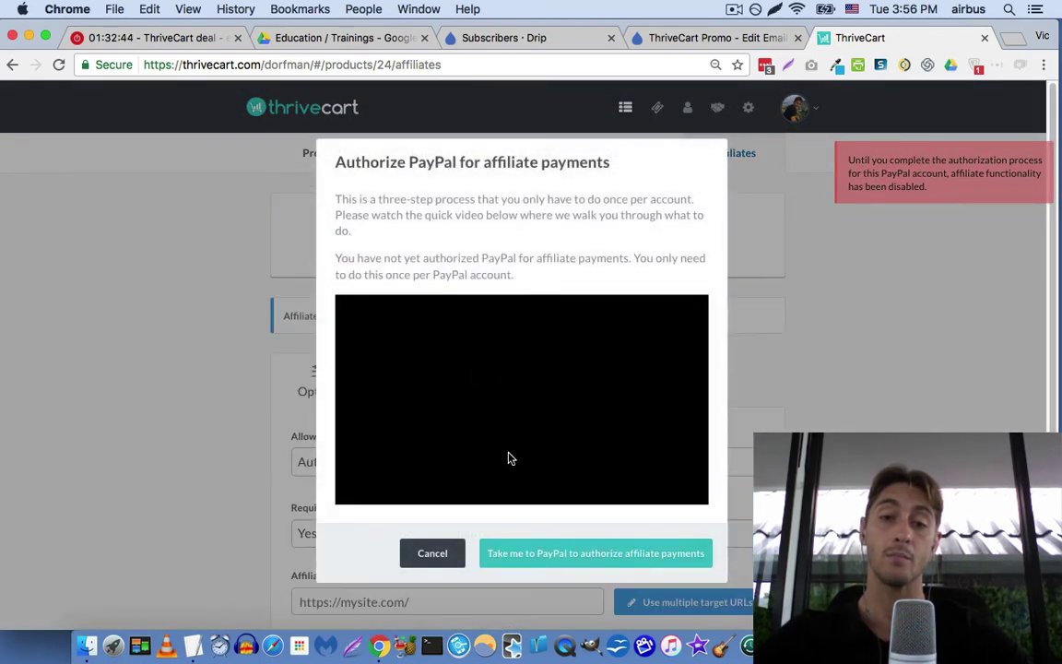
pyautogui.click(432, 551)
pyautogui.click(427, 242)
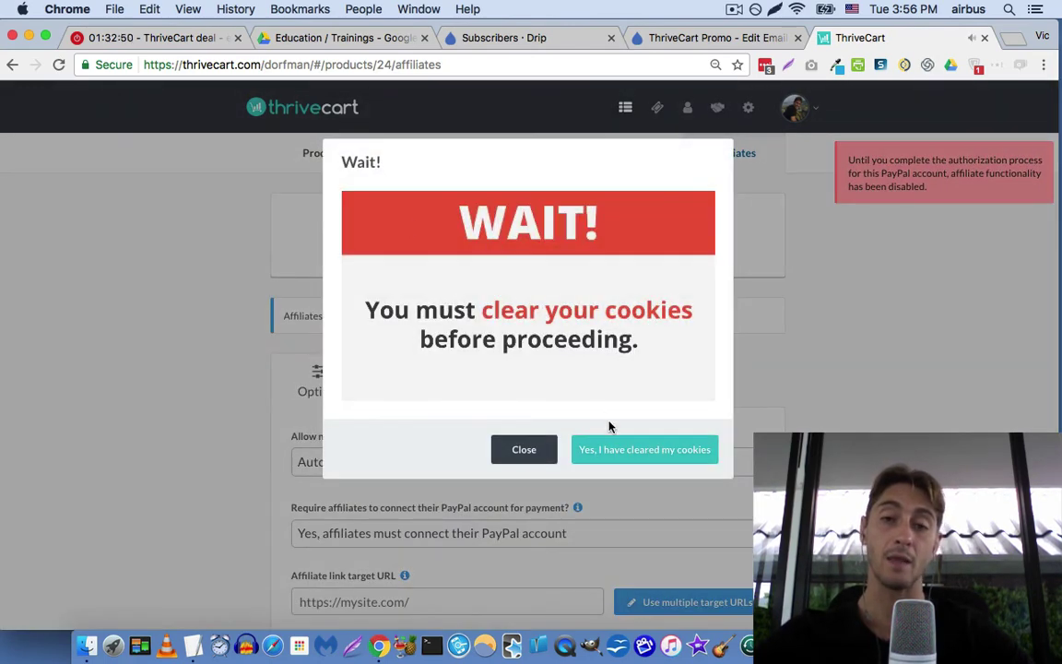
pyautogui.click(533, 451)
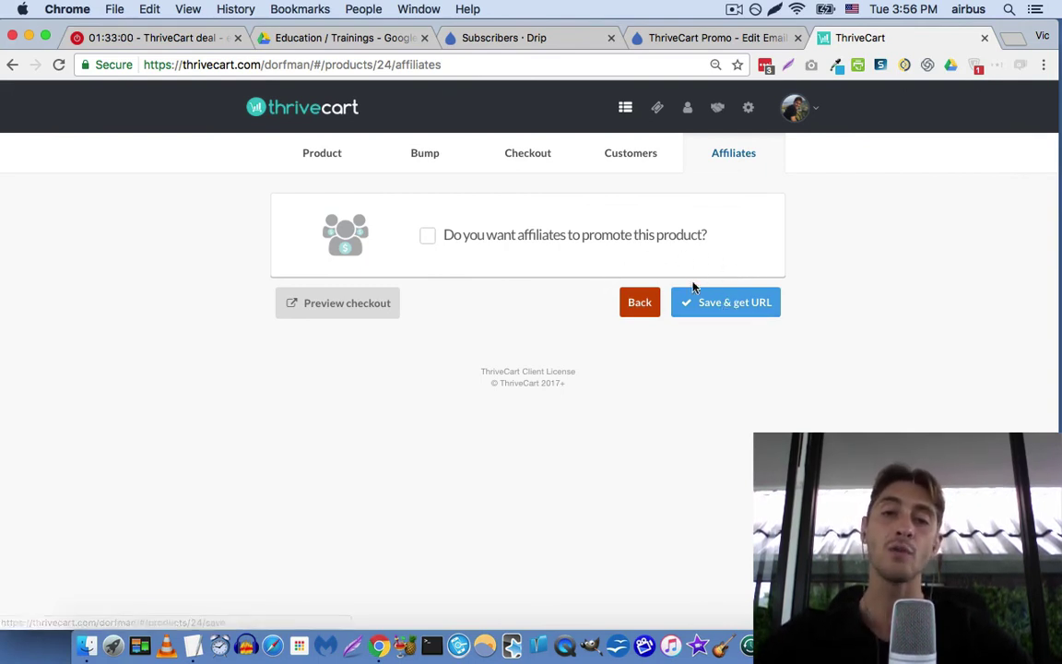
# Save the product and load its test-mode checkout URL in a new browser window.
pyautogui.click(705, 308)
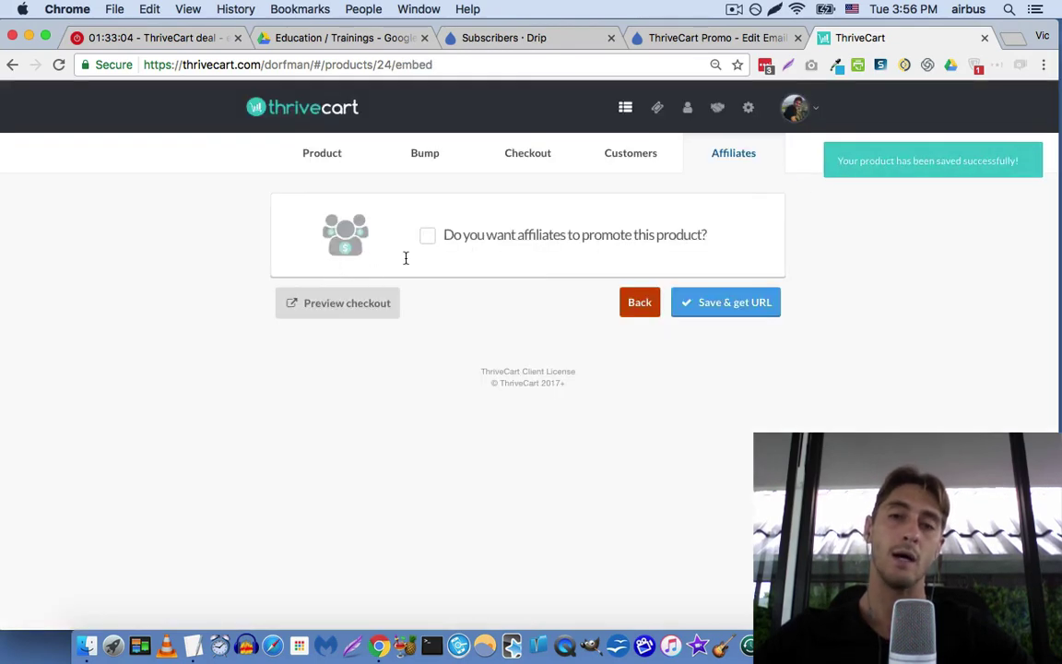
pyautogui.click(538, 305)
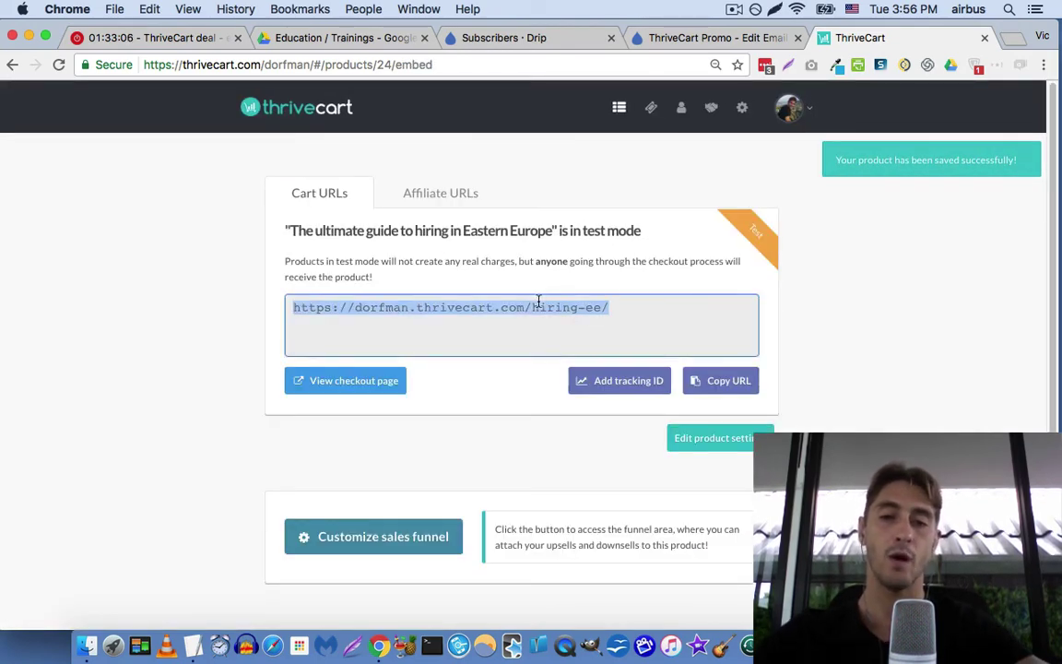
pyautogui.press('super+n')
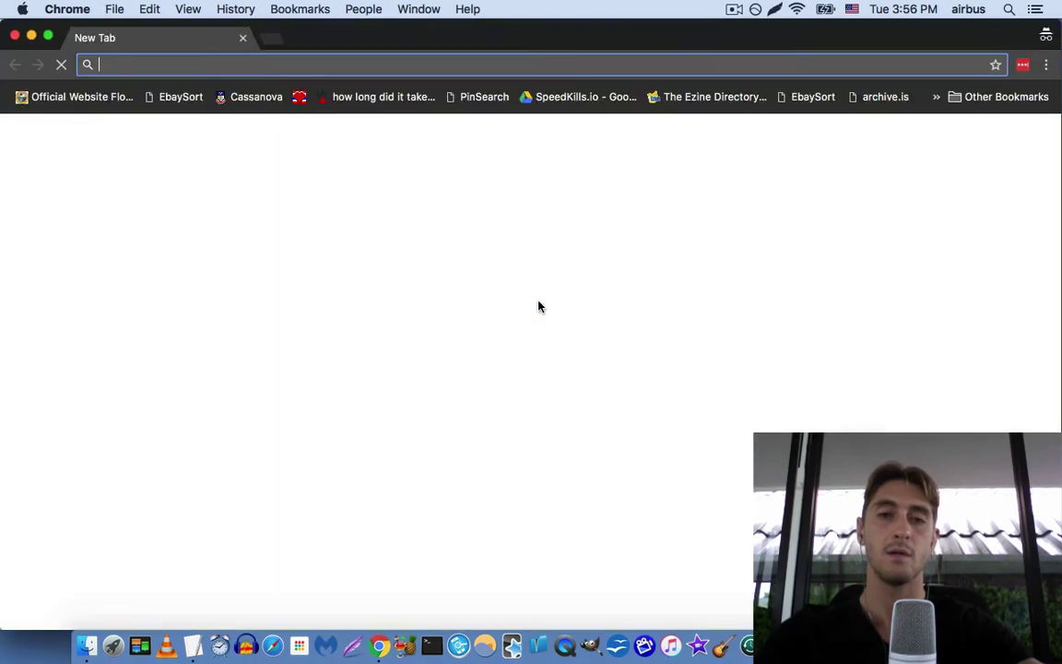
pyautogui.write('https://dorfman.thrivecart.com/hiring-ee/')
pyautogui.press('Return')
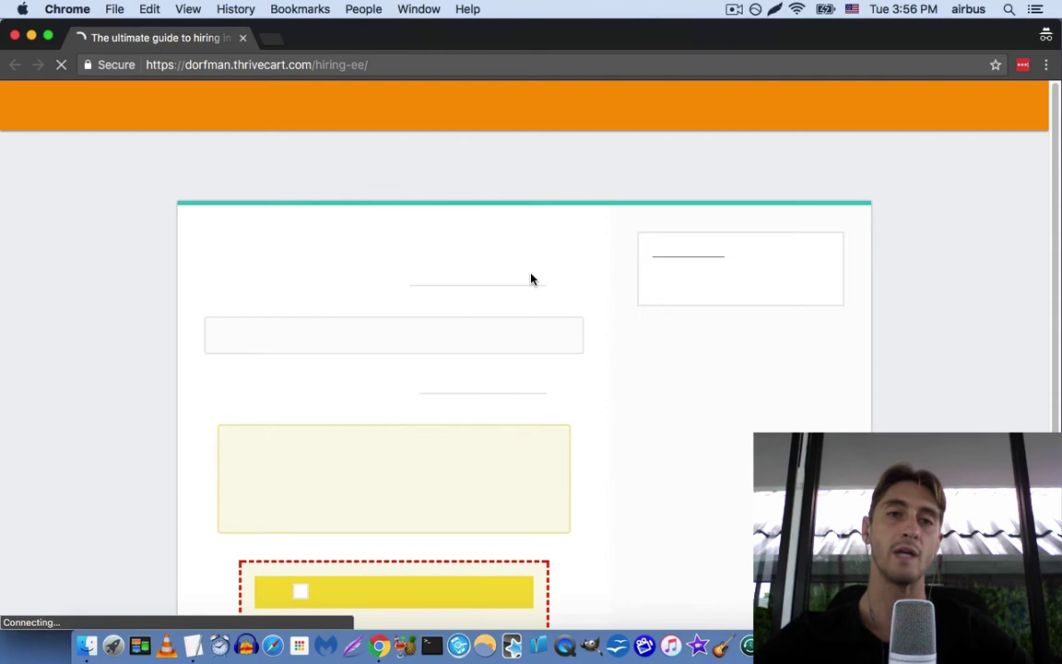
# Review the checkout's countdown, $997 price, PayPal and bump offer, then close the preview window.
pyautogui.scroll(-5, 90, 319)
pyautogui.scroll(-1, 90, 319)
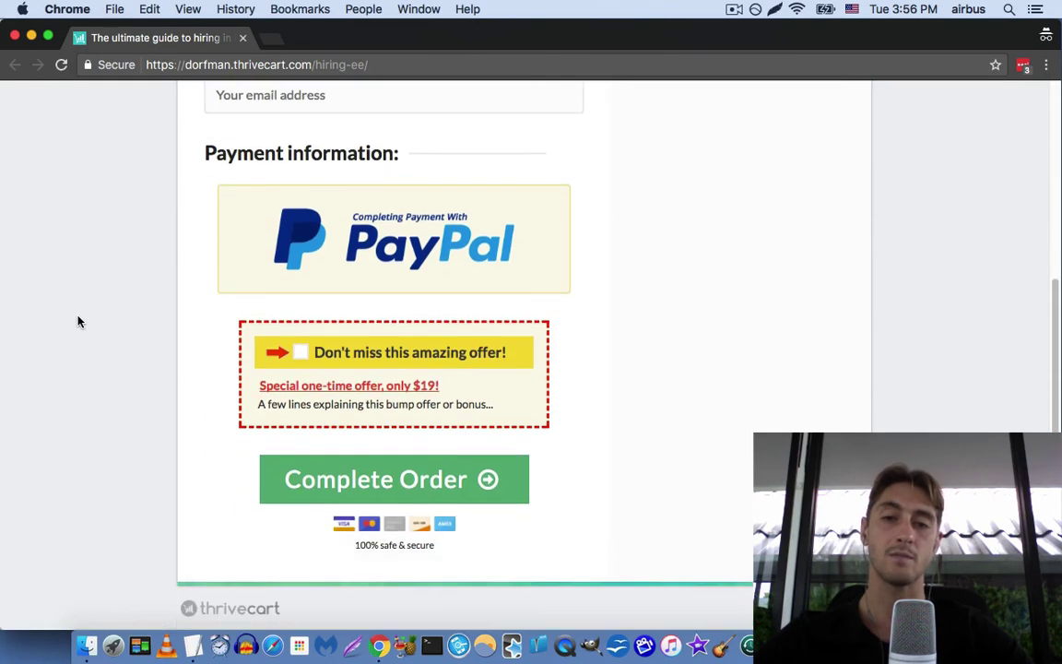
pyautogui.scroll(3, 91, 319)
pyautogui.scroll(4, 90, 319)
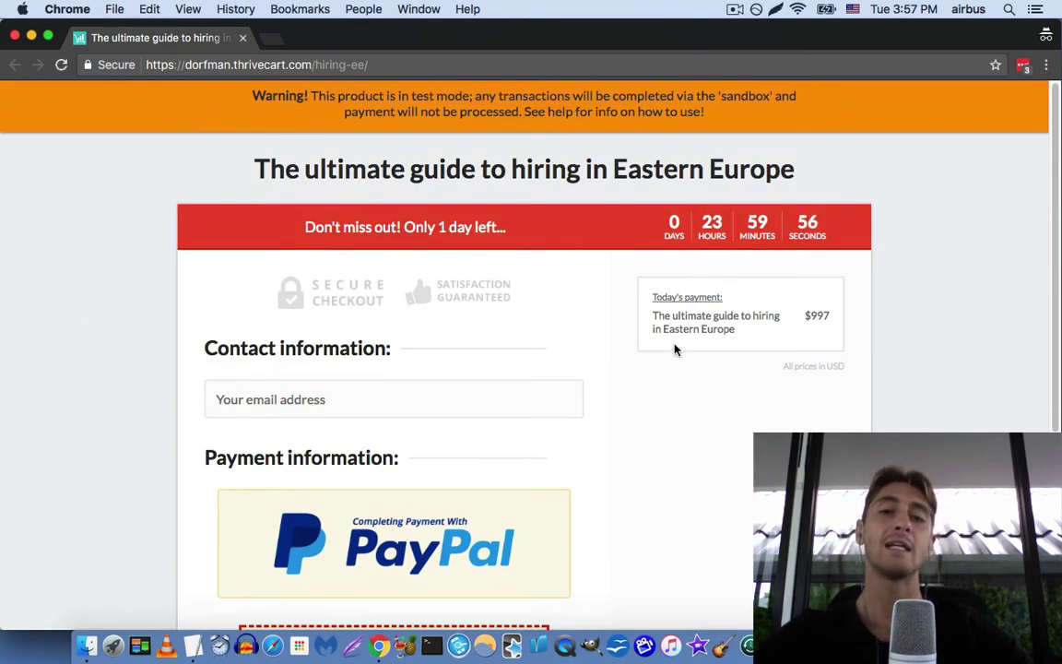
pyautogui.scroll(-3, 665, 396)
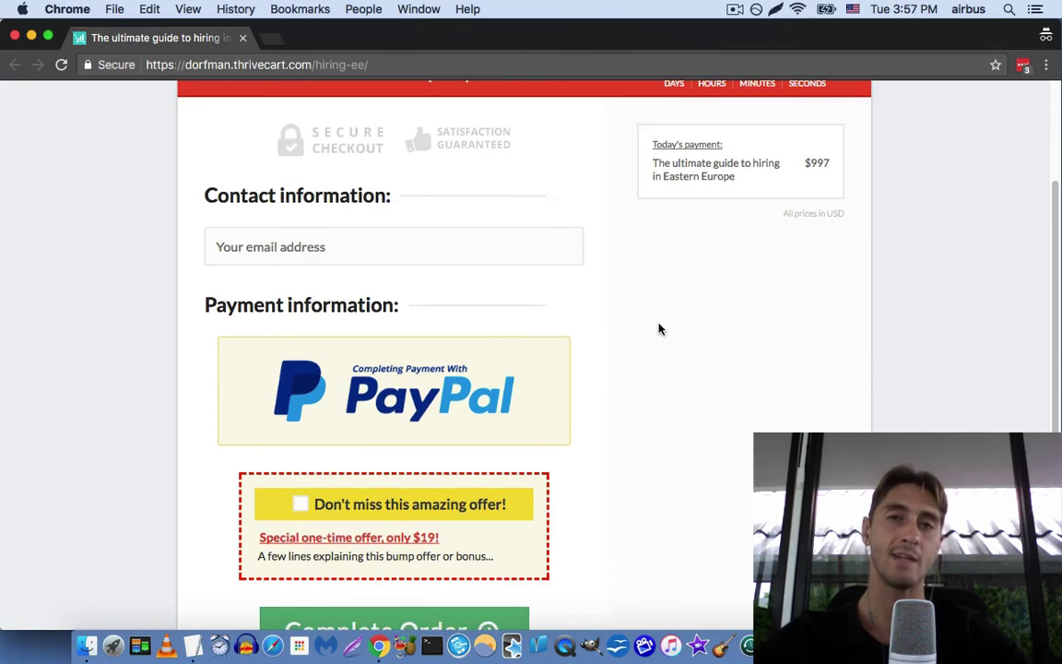
pyautogui.scroll(-1, 685, 369)
pyautogui.scroll(-2, 680, 373)
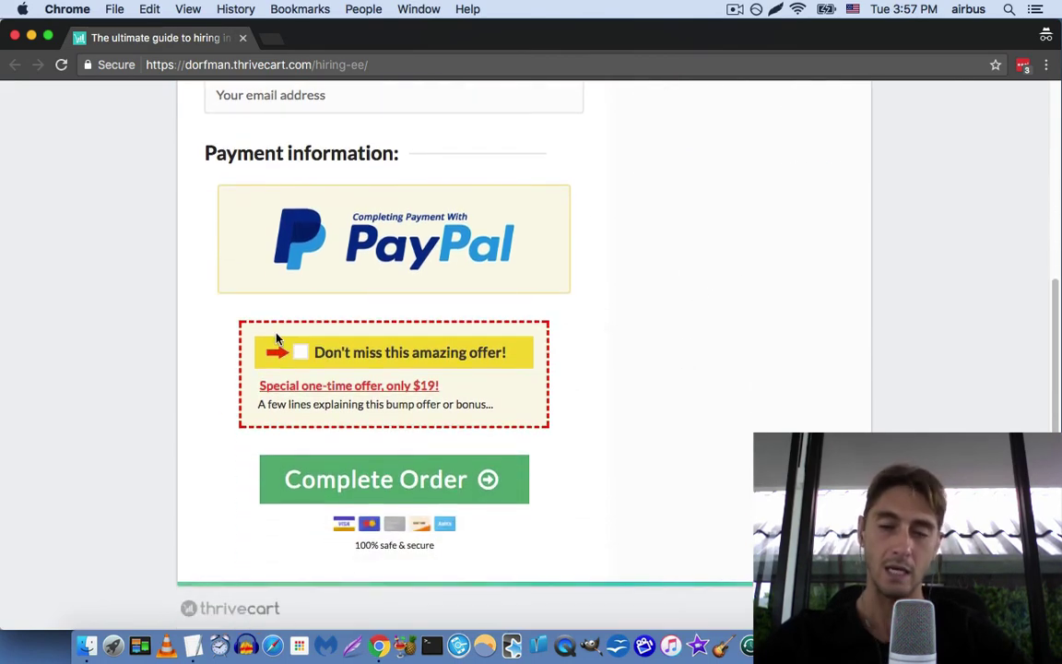
pyautogui.scroll(5, 275, 338)
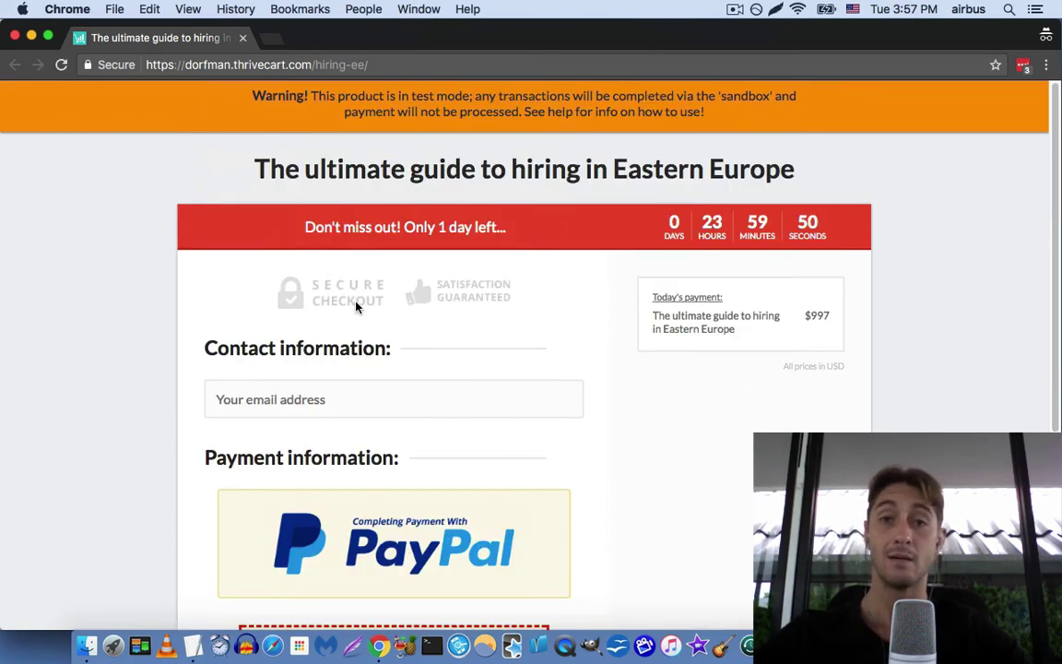
pyautogui.scroll(-2, 188, 243)
pyautogui.click(15, 35)
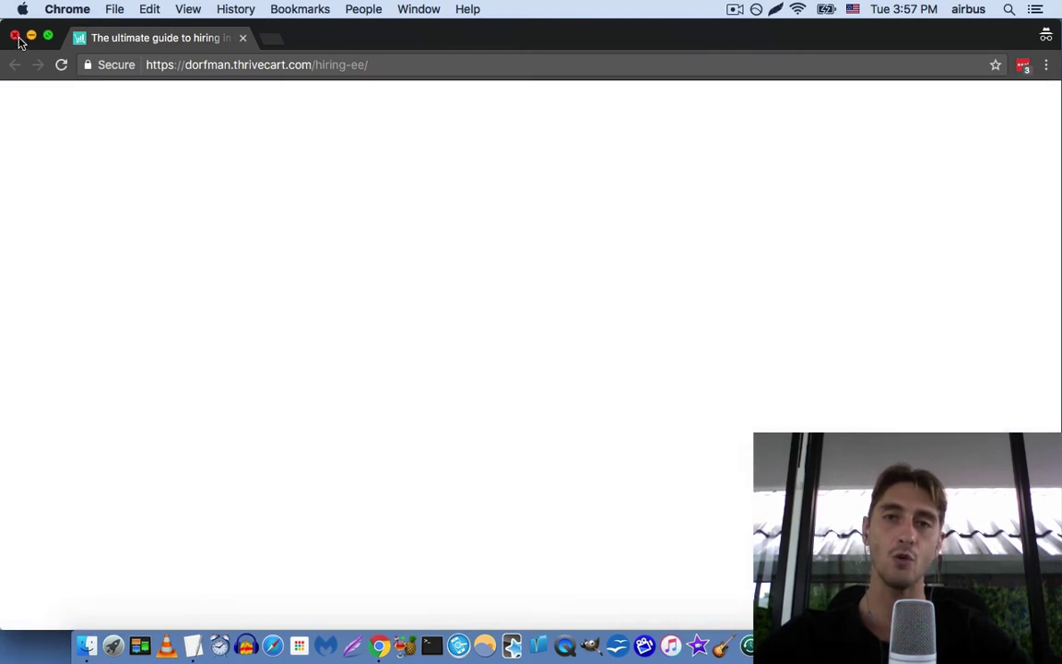
# From the products dashboard, enable the sales funnel for the Eastern Europe hiring guide.
pyautogui.click(316, 260)
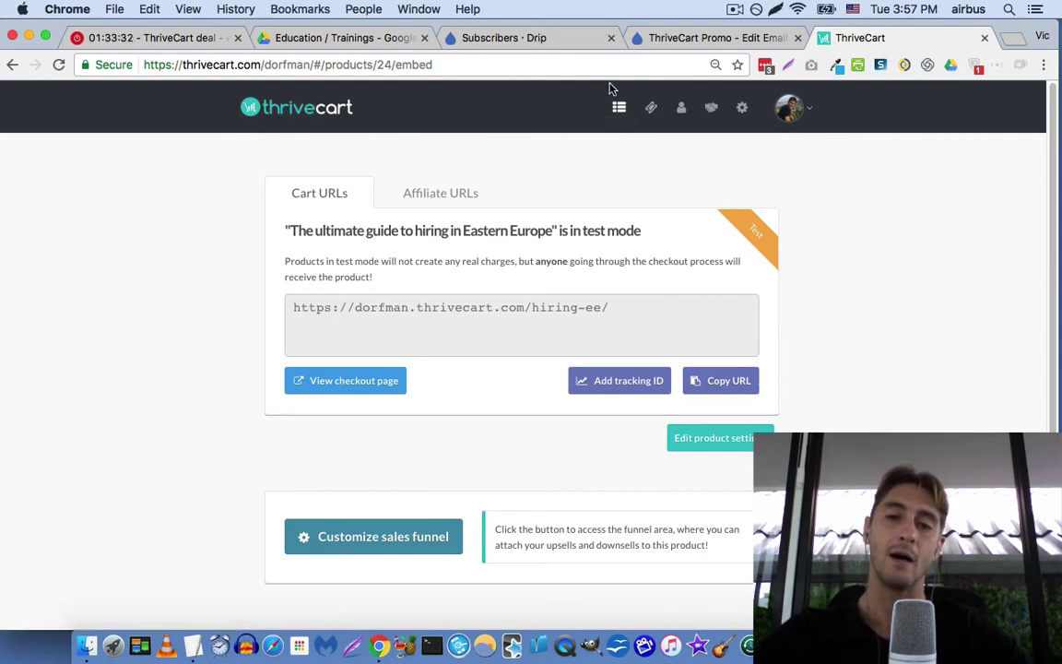
pyautogui.click(616, 109)
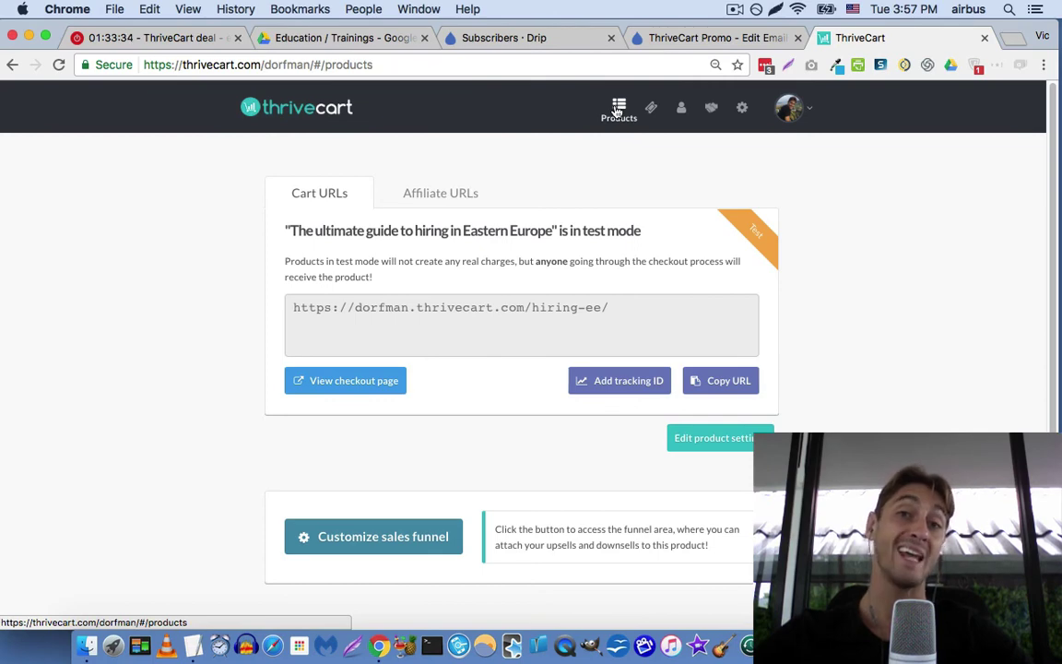
pyautogui.scroll(-5, 263, 234)
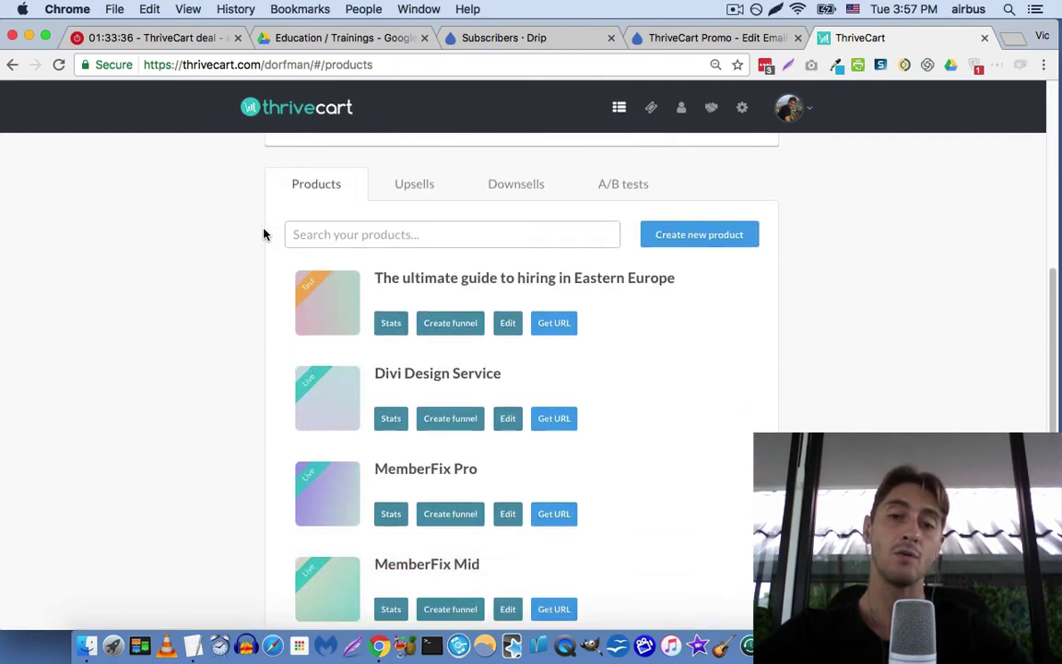
pyautogui.scroll(-1, 263, 234)
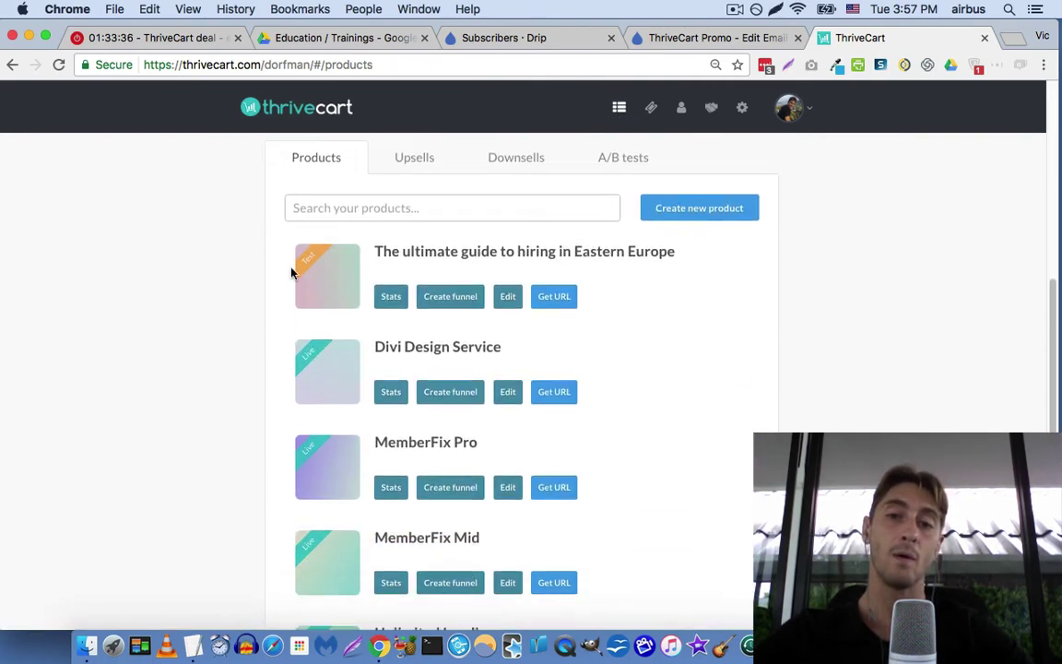
pyautogui.click(440, 299)
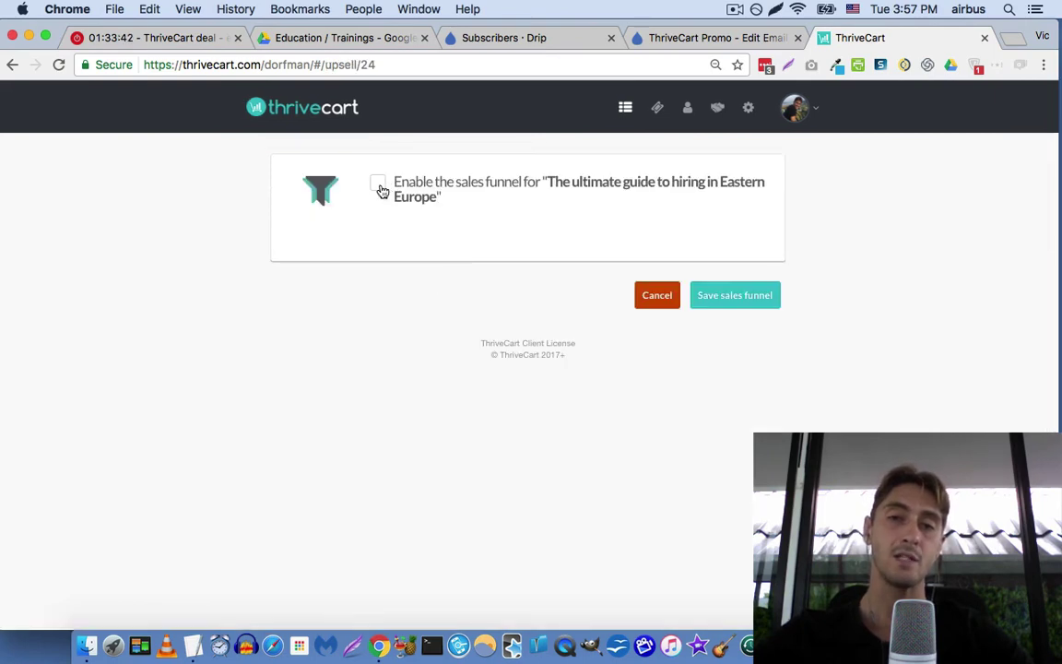
pyautogui.click(377, 184)
# Leave the first upsell product set to None.
pyautogui.scroll(-2, 450, 263)
pyautogui.scroll(-3, 289, 307)
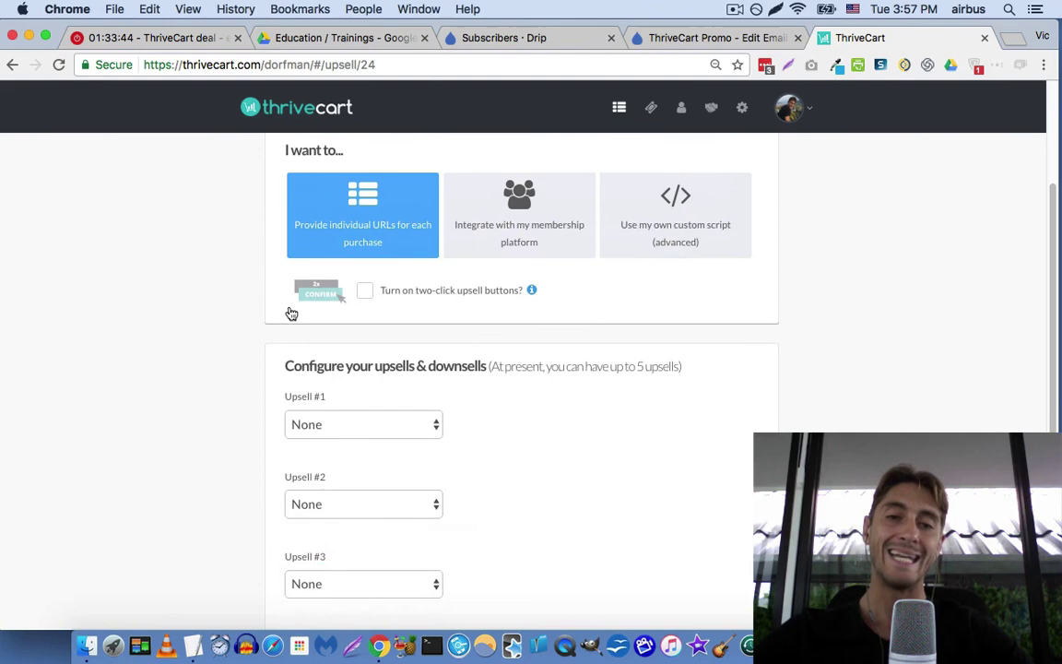
pyautogui.scroll(-2, 291, 315)
pyautogui.scroll(-1, 313, 313)
pyautogui.click(334, 304)
pyautogui.click(270, 319)
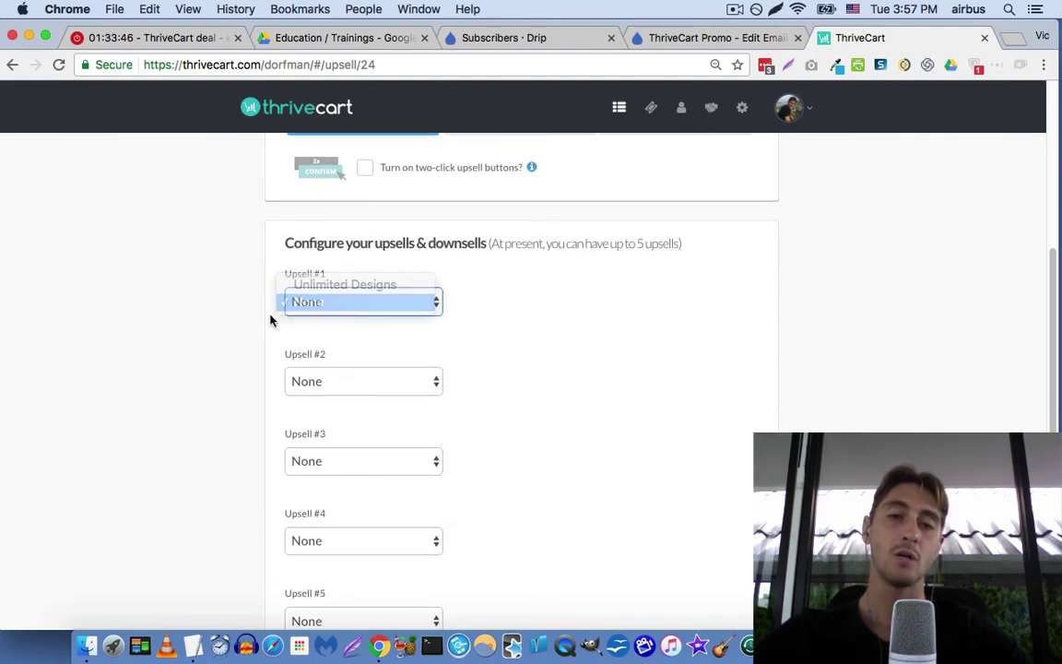
pyautogui.scroll(-3, 241, 353)
pyautogui.scroll(3, 253, 353)
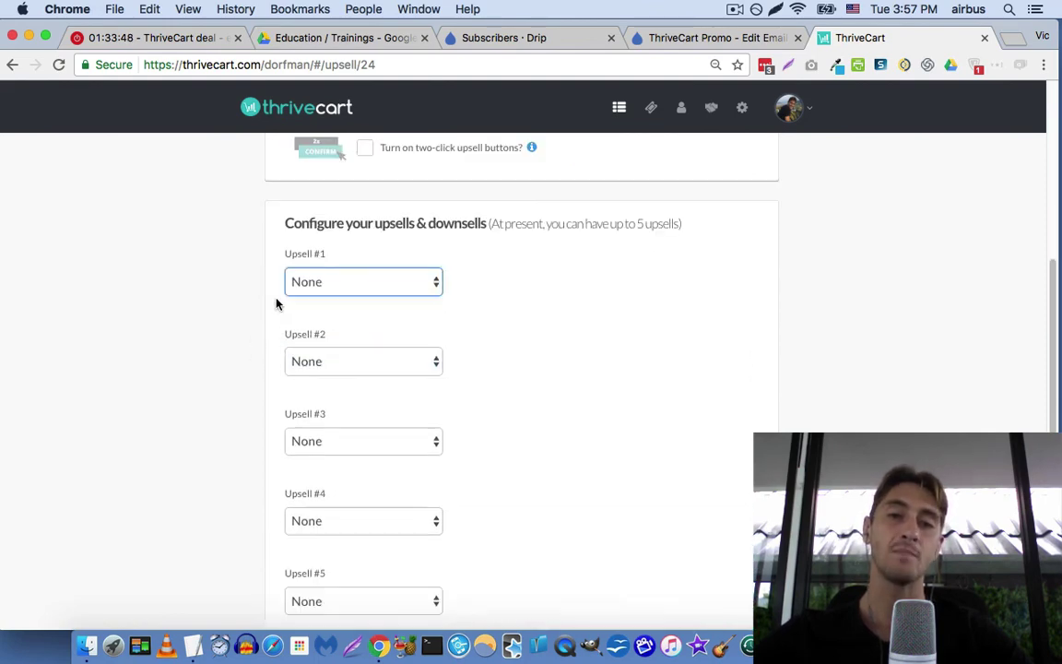
pyautogui.scroll(2, 275, 302)
pyautogui.click(350, 392)
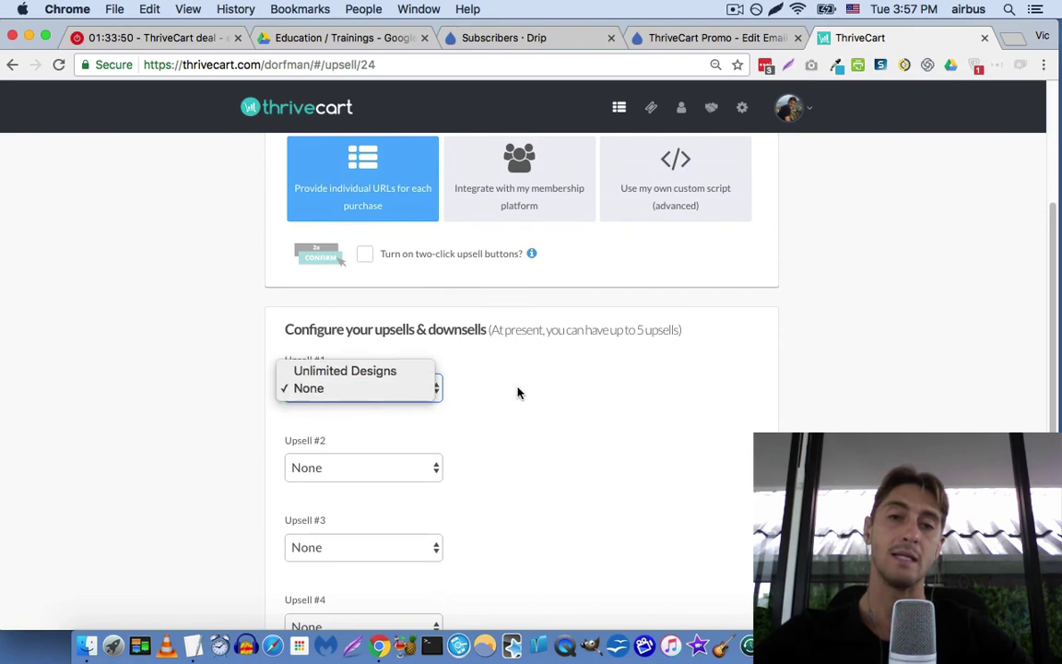
pyautogui.click(516, 391)
pyautogui.scroll(2, 547, 395)
pyautogui.scroll(3, 553, 382)
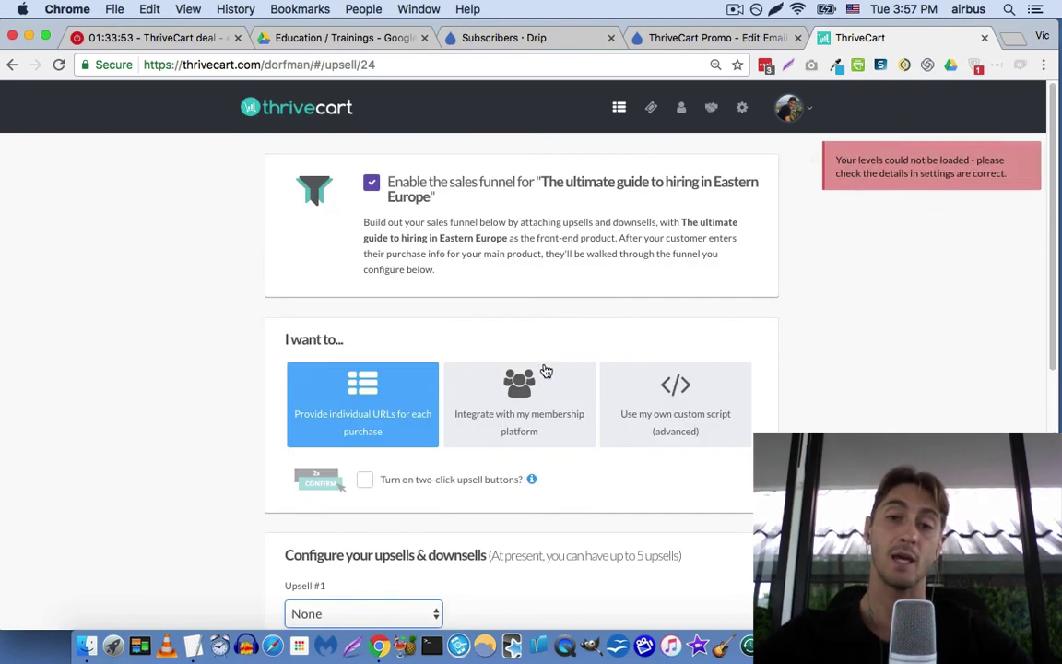
pyautogui.scroll(-2, 479, 391)
pyautogui.scroll(-1, 387, 367)
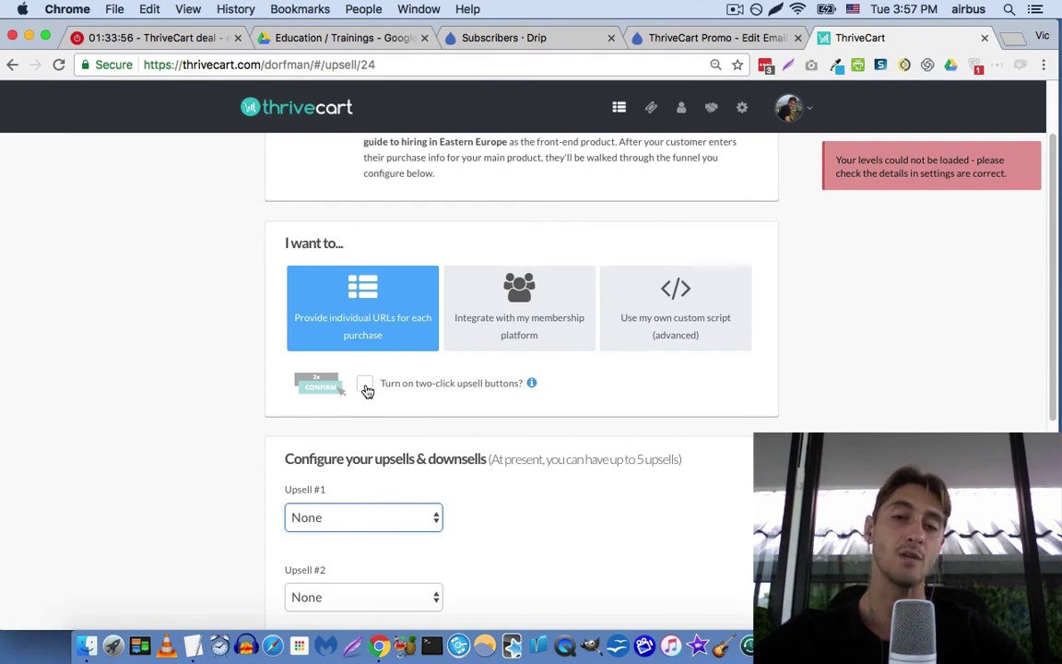
# Turn on two-click upsell buttons for the funnel.
pyautogui.click(365, 387)
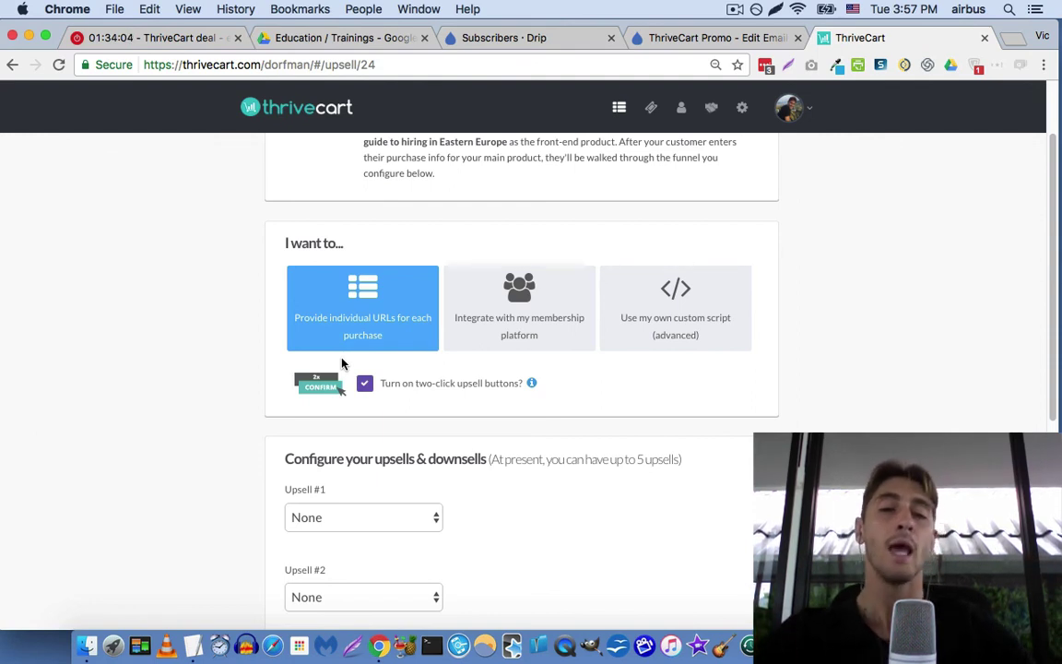
pyautogui.scroll(-5, 251, 385)
pyautogui.scroll(-1, 251, 386)
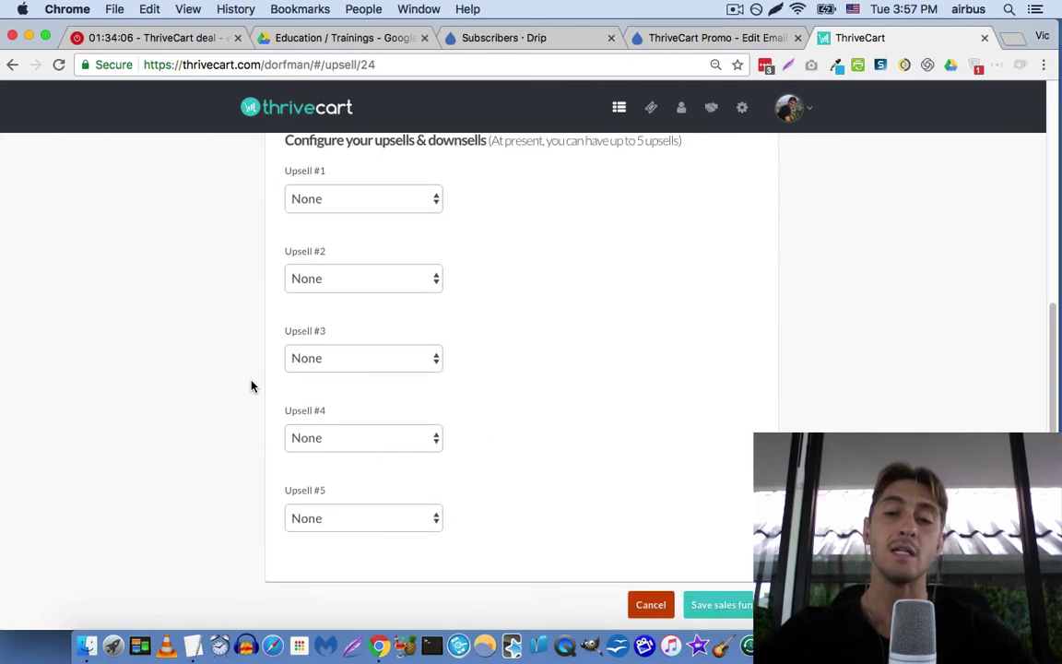
pyautogui.scroll(-2, 251, 385)
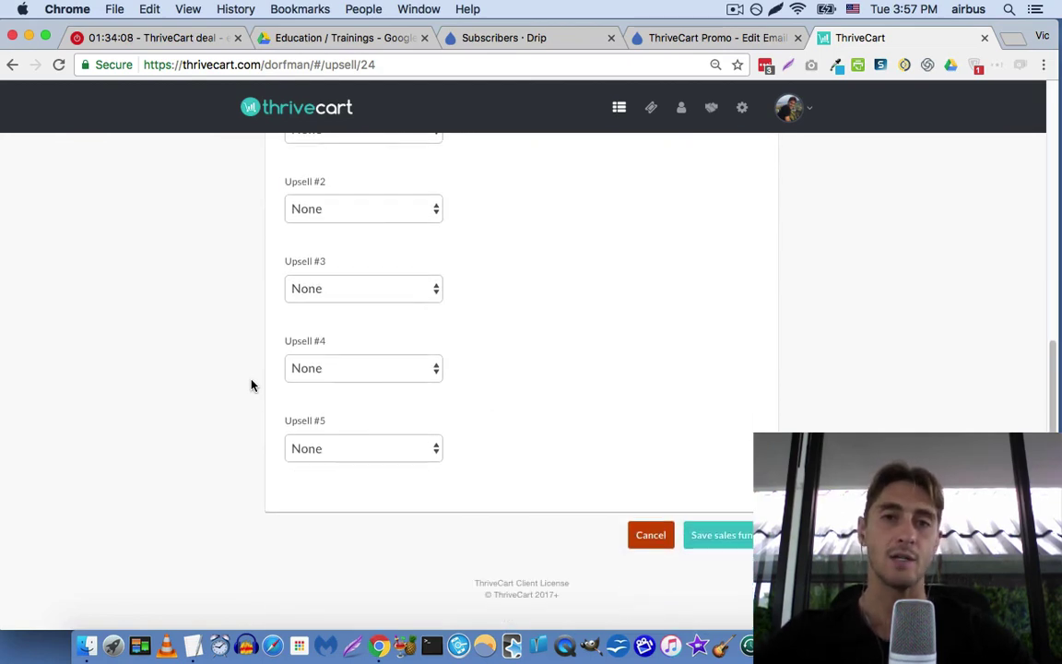
pyautogui.scroll(10, 251, 386)
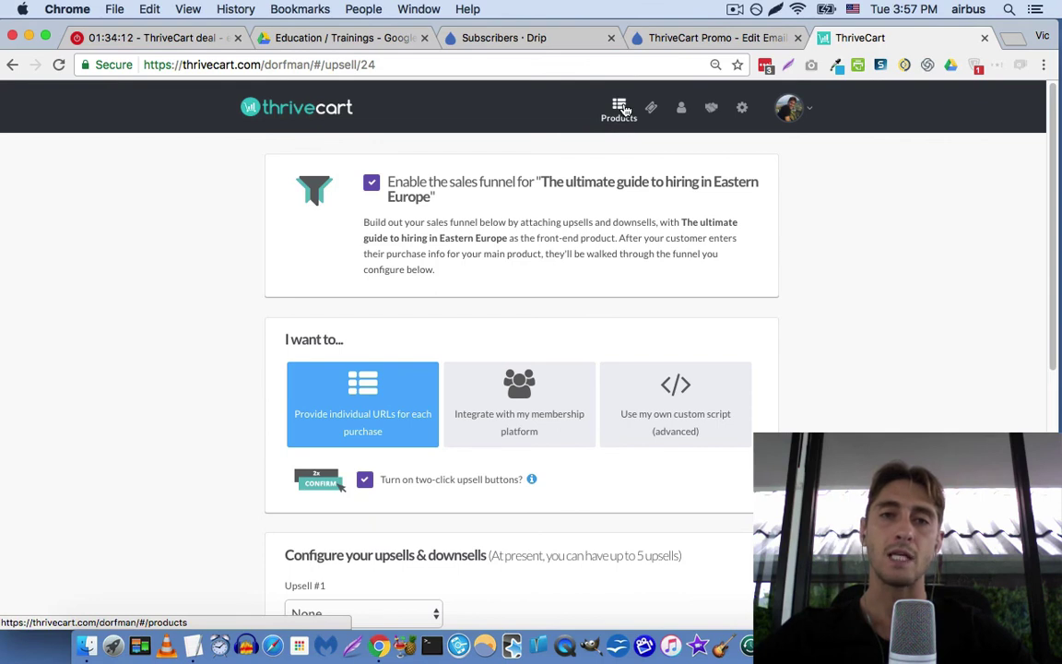
# Reopen the Products dashboard and scroll through the product list, ending at the $0 snapshot.
pyautogui.click(621, 108)
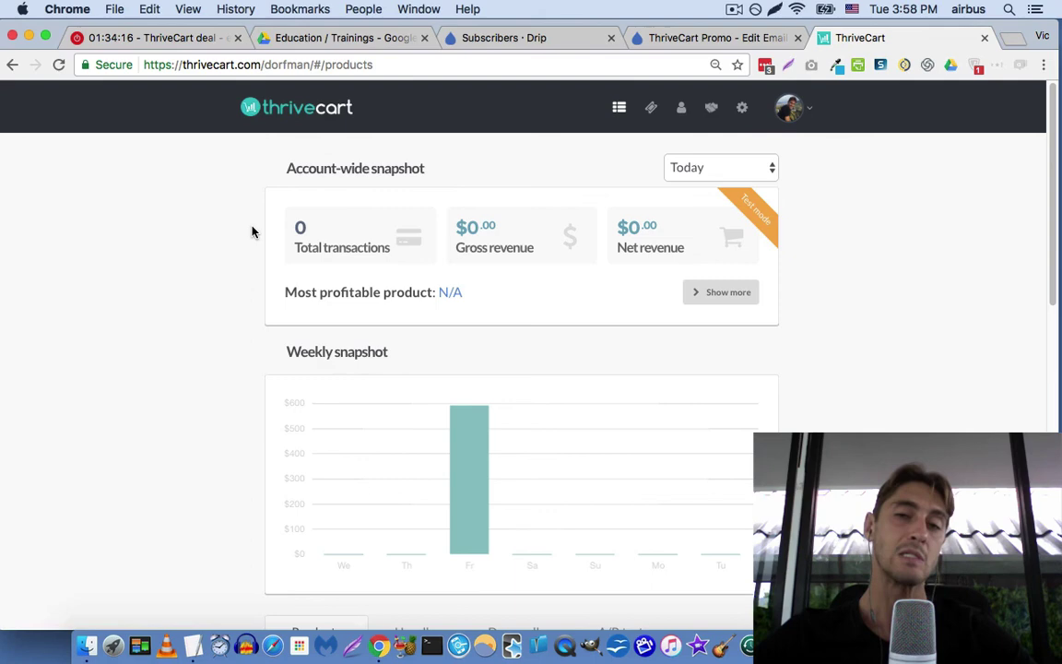
pyautogui.scroll(-3, 247, 234)
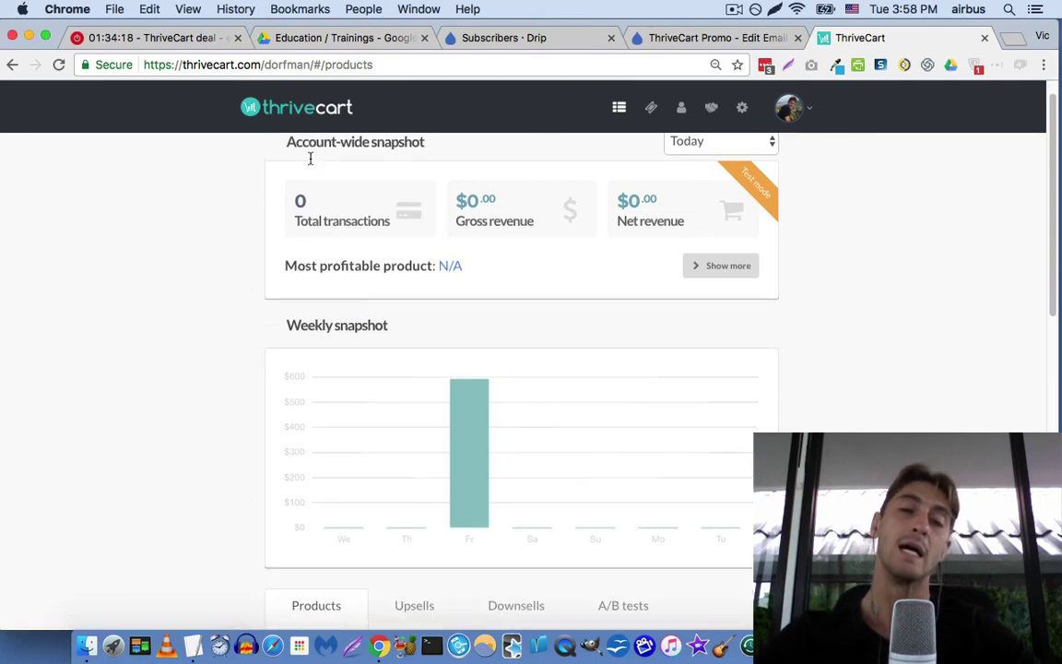
pyautogui.scroll(-5, 242, 240)
pyautogui.scroll(-5, 241, 245)
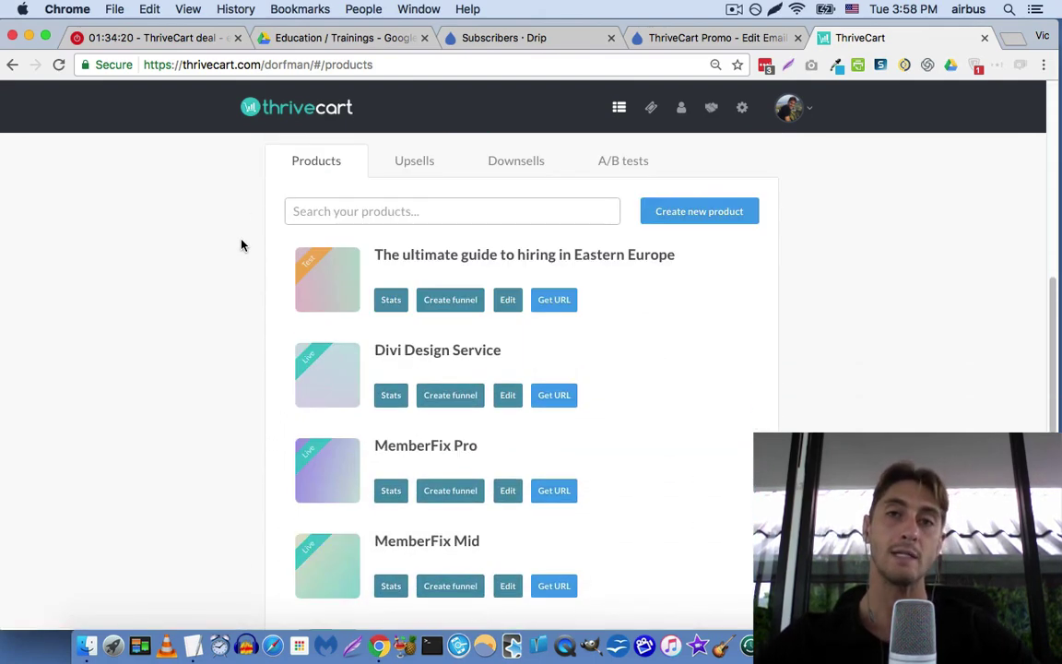
pyautogui.scroll(-1, 241, 244)
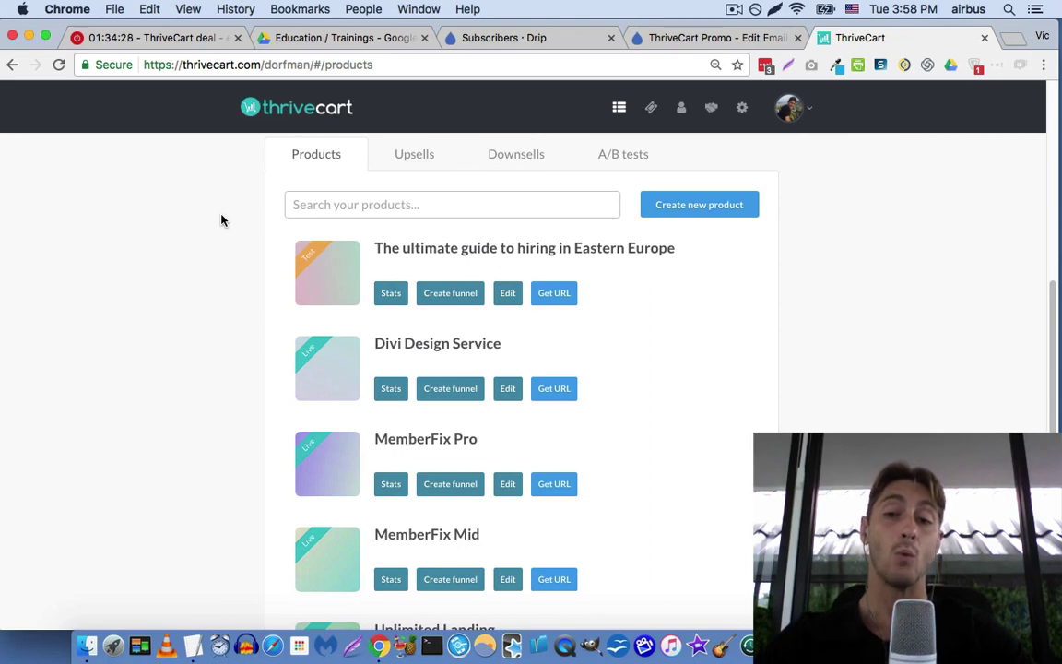
pyautogui.scroll(-5, 211, 253)
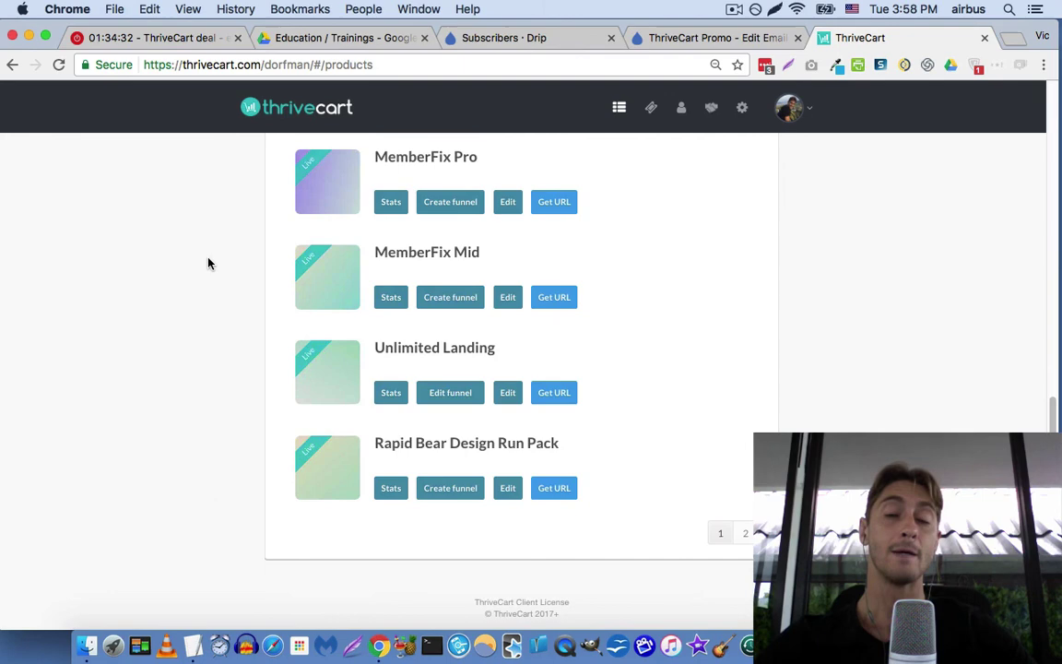
pyautogui.scroll(10, 208, 264)
pyautogui.scroll(5, 208, 263)
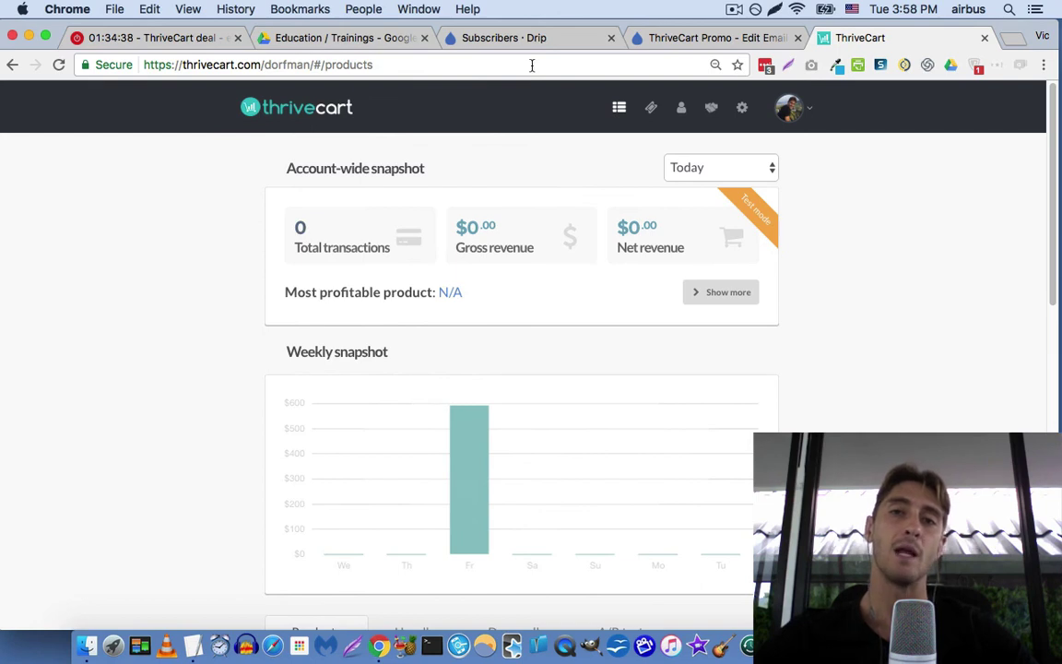
pyautogui.click(733, 11)
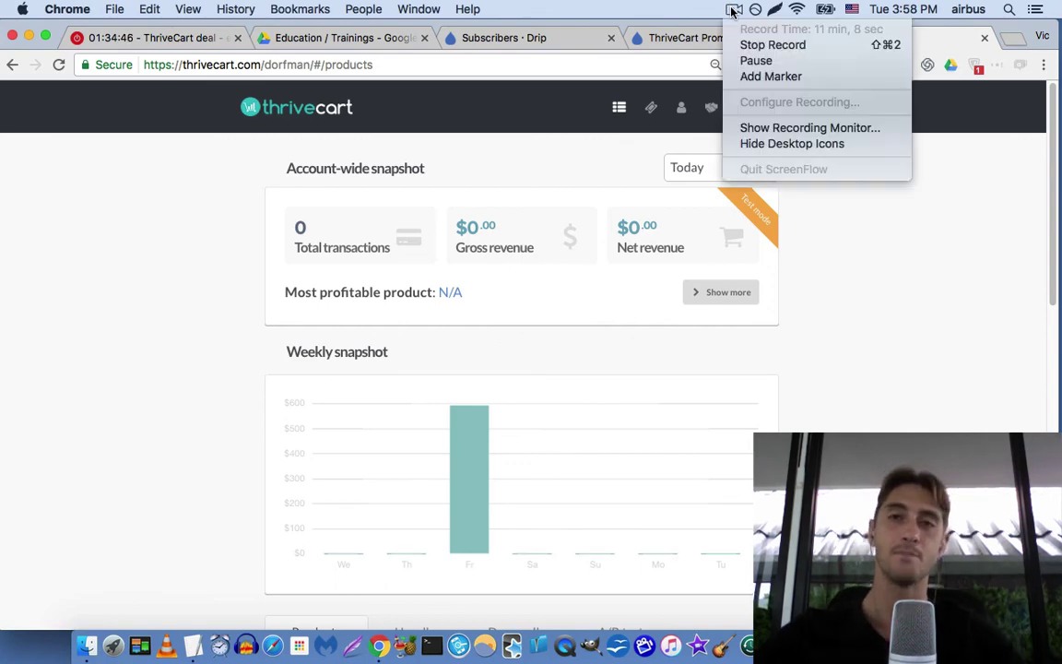